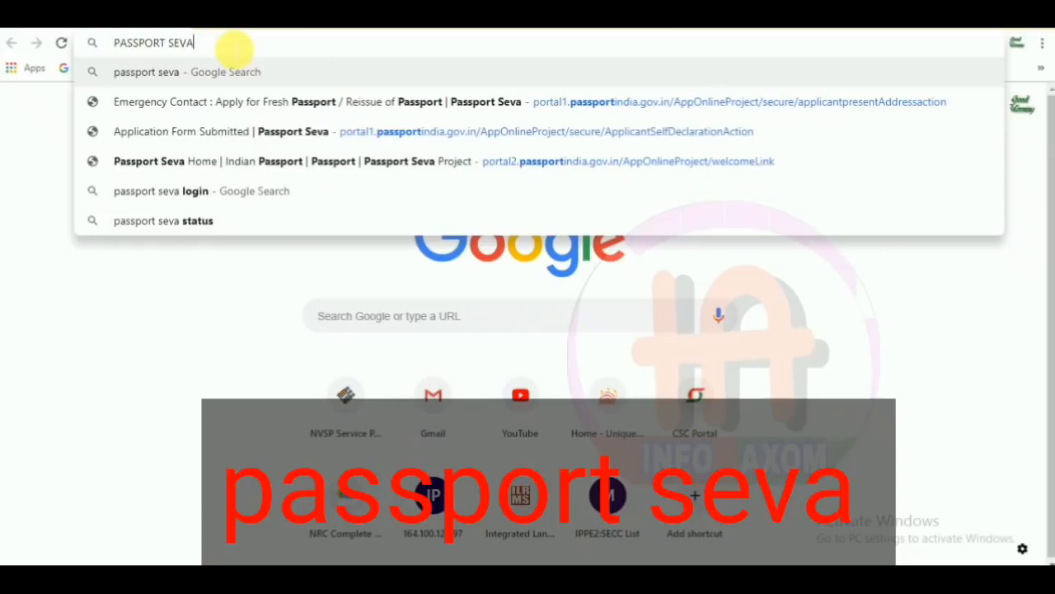
- Search Google for passport seva and open the official Passport Seva portal
{"action": "key", "text": "Return"}
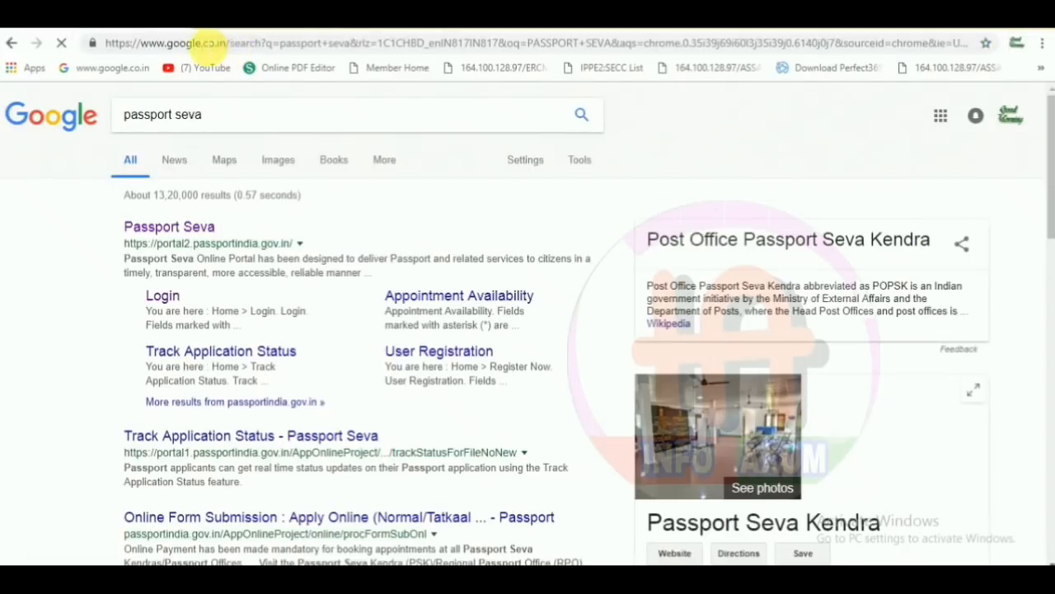
{"action": "left_click", "coordinate": [189, 229]}
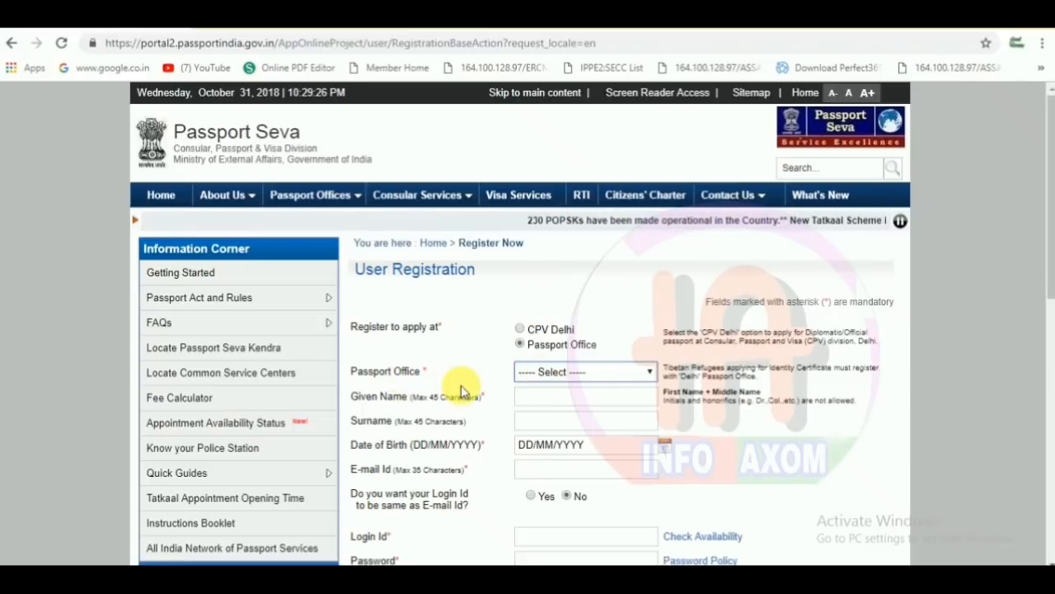
- Set the passport office to Guwahati
{"action": "left_click", "coordinate": [544, 373]}
{"action": "type", "text": "gu"}
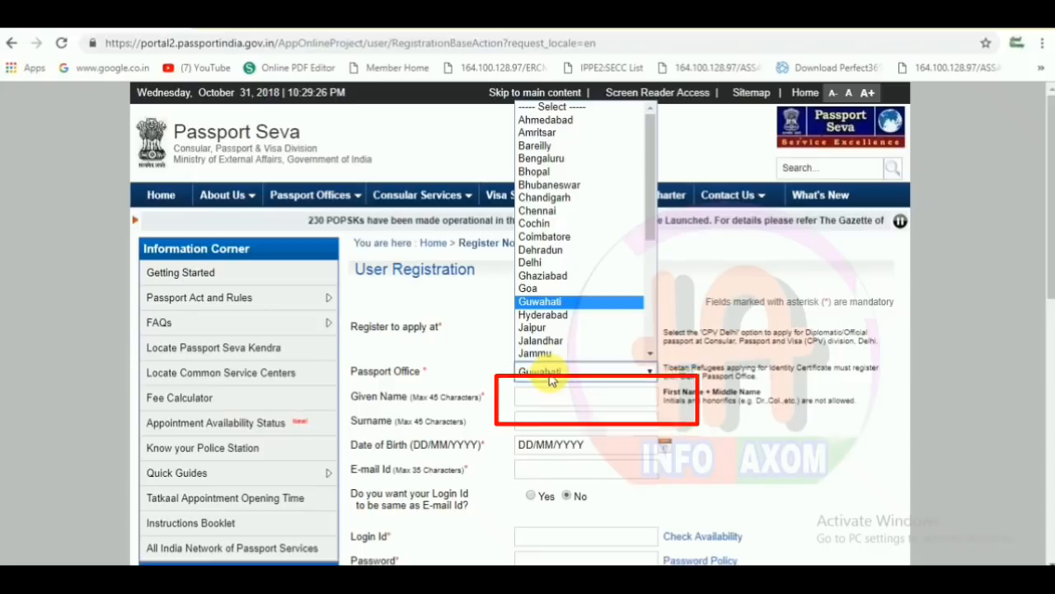
{"action": "left_click", "coordinate": [530, 302]}
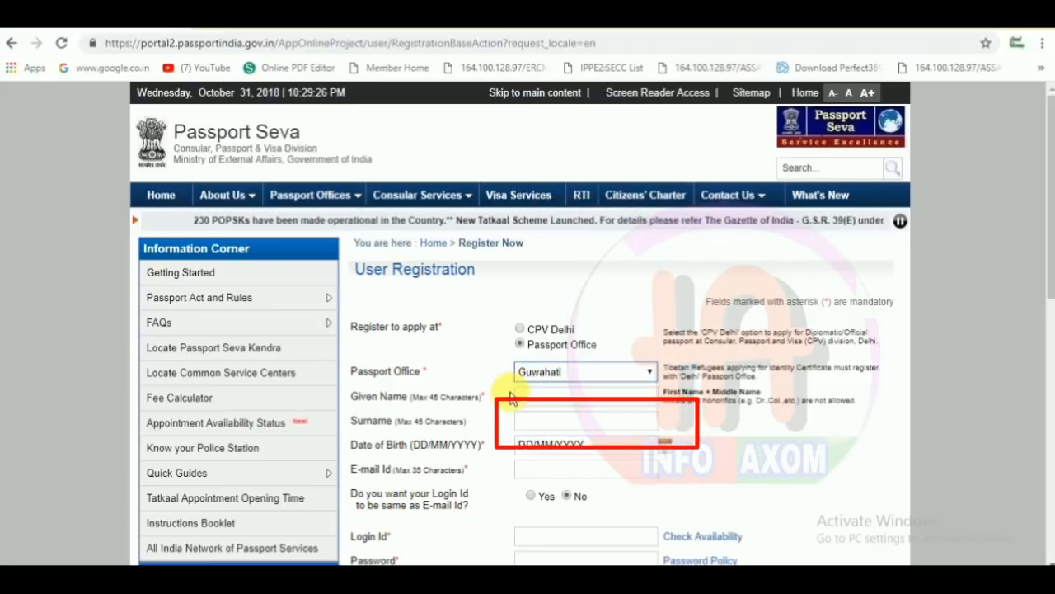
- Enter the applicant's given name and leave the surname blank
{"action": "left_click", "coordinate": [544, 398]}
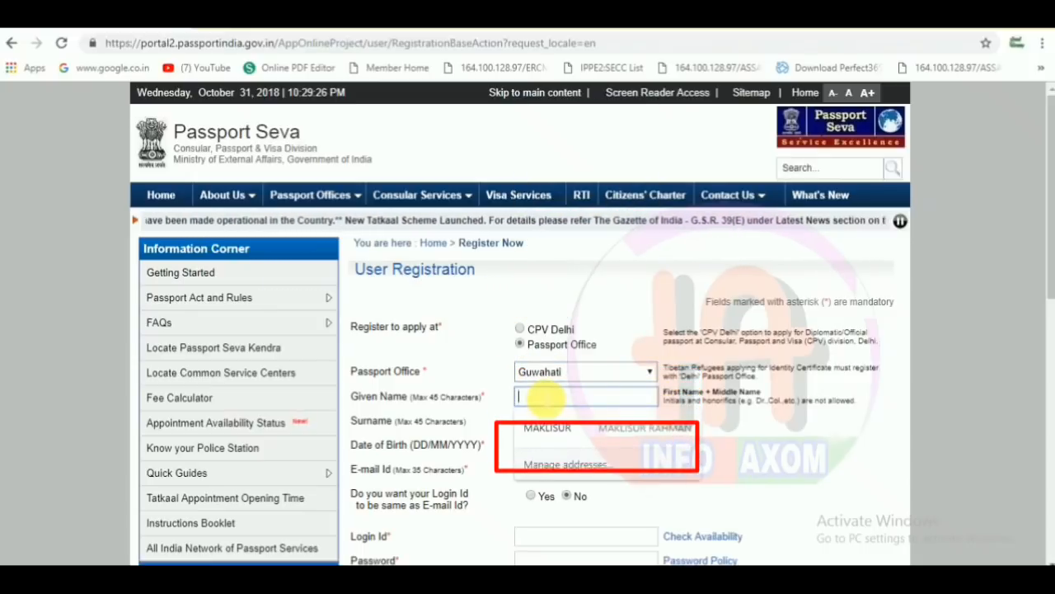
{"action": "type", "text": "AH"}
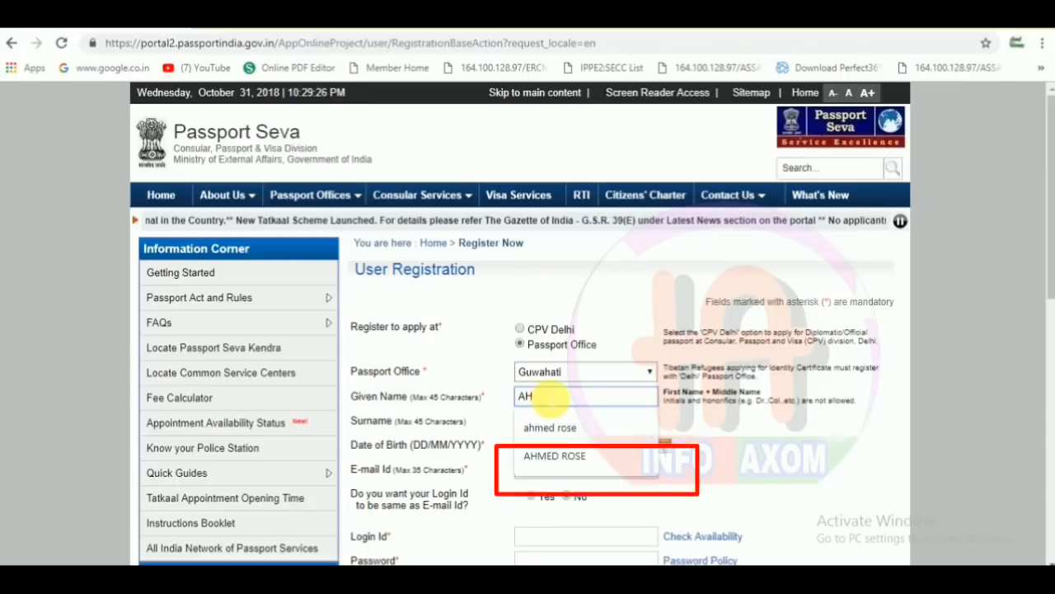
{"action": "left_click", "coordinate": [550, 430]}
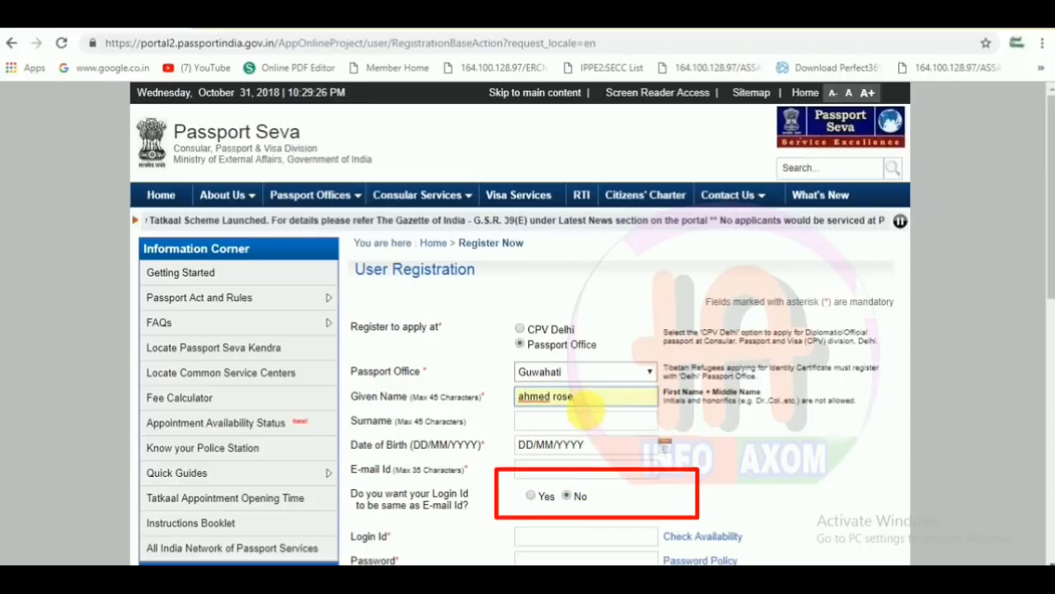
{"action": "key", "text": "BackSpace"}
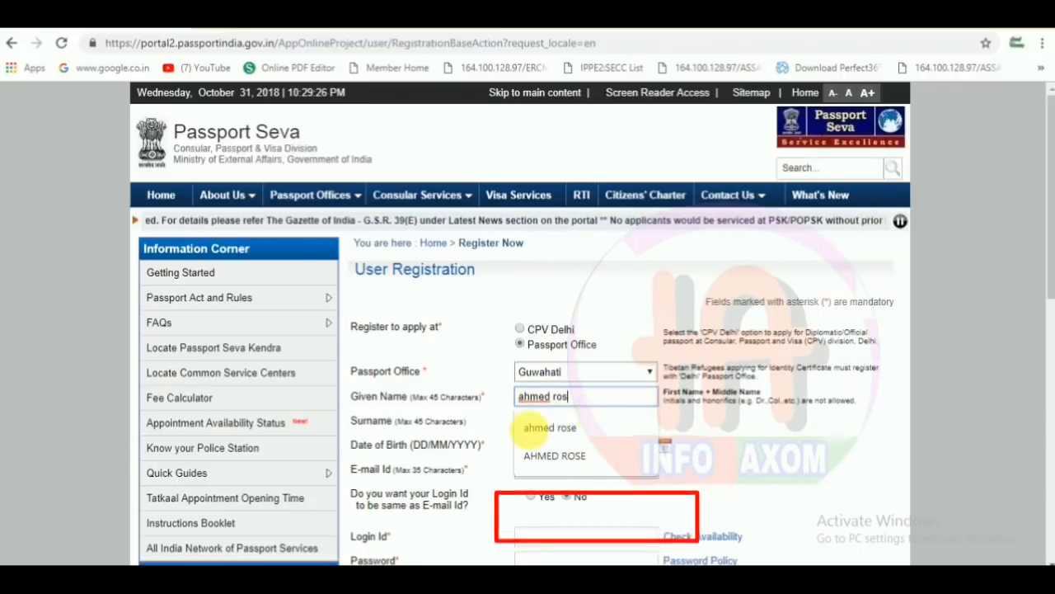
{"action": "left_click", "coordinate": [488, 441]}
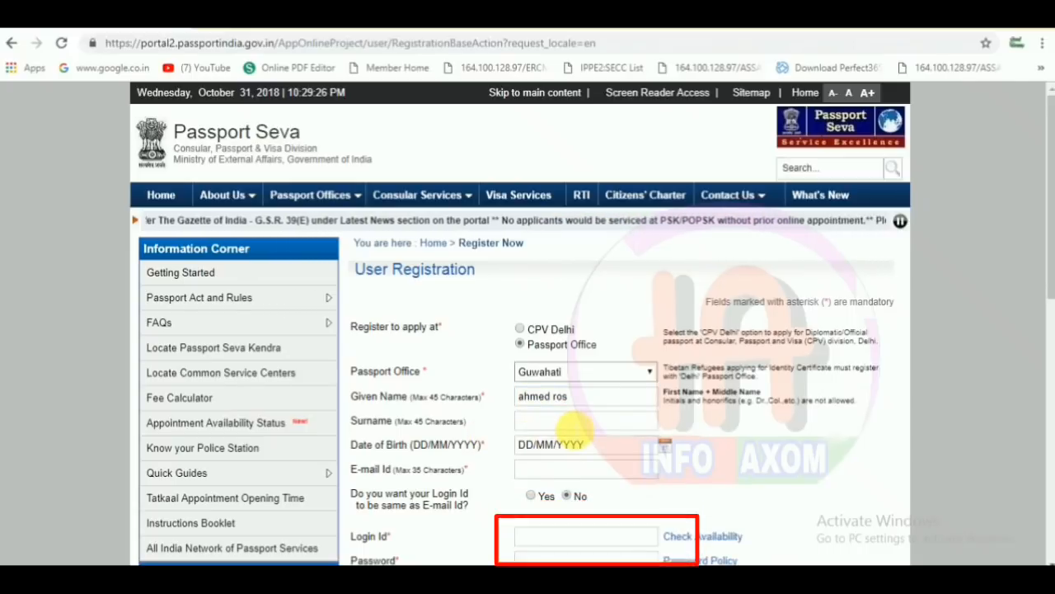
{"action": "left_click", "coordinate": [568, 421]}
{"action": "left_click", "coordinate": [498, 452]}
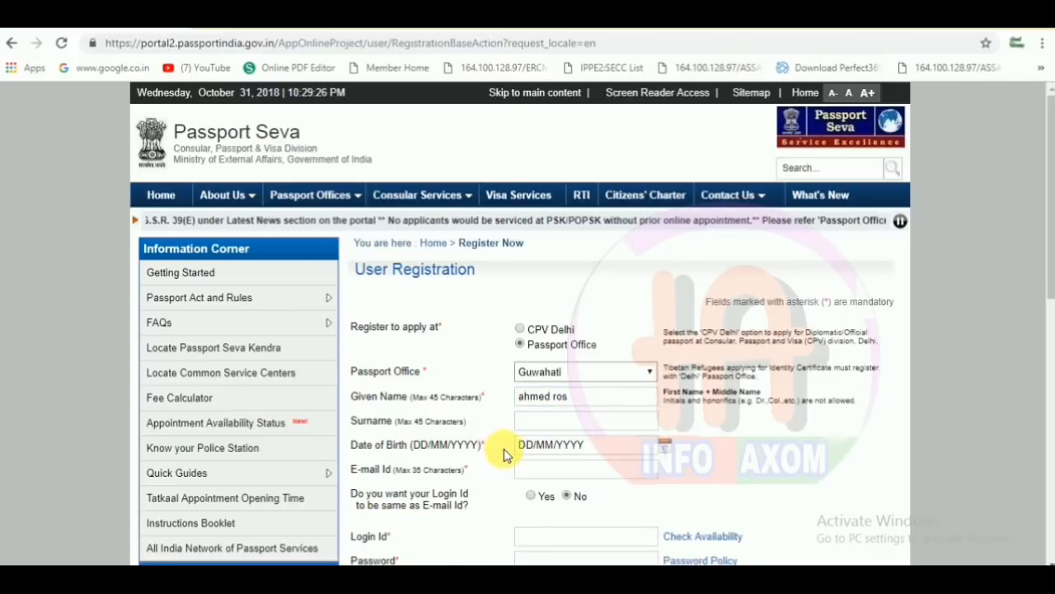
- Set the date of birth to 16 October 1985
{"action": "left_click", "coordinate": [665, 446]}
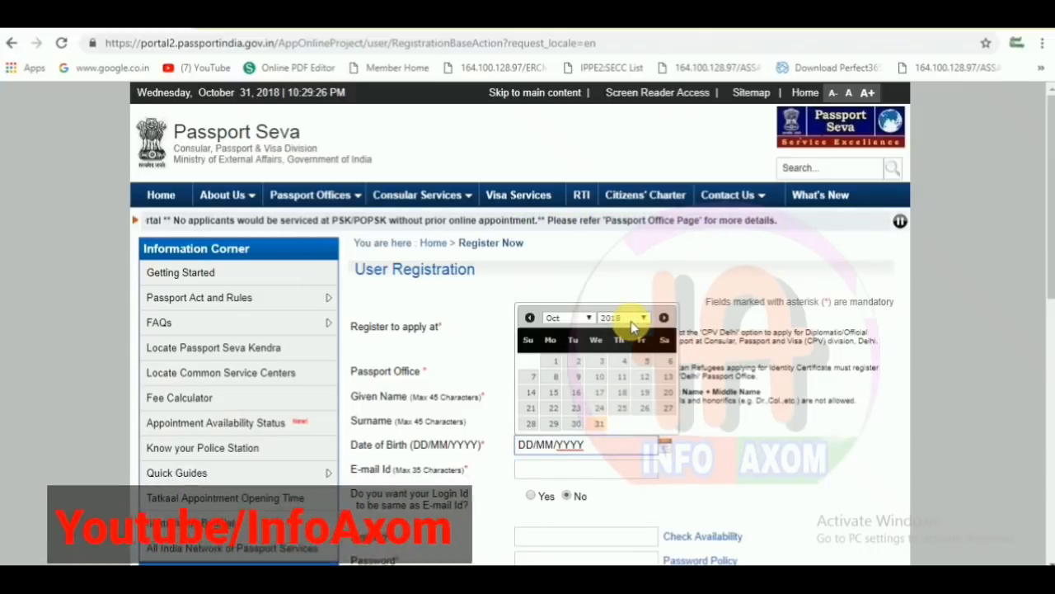
{"action": "left_click", "coordinate": [632, 321]}
{"action": "scroll", "coordinate": [647, 336], "scroll_direction": "up", "scroll_amount": 5}
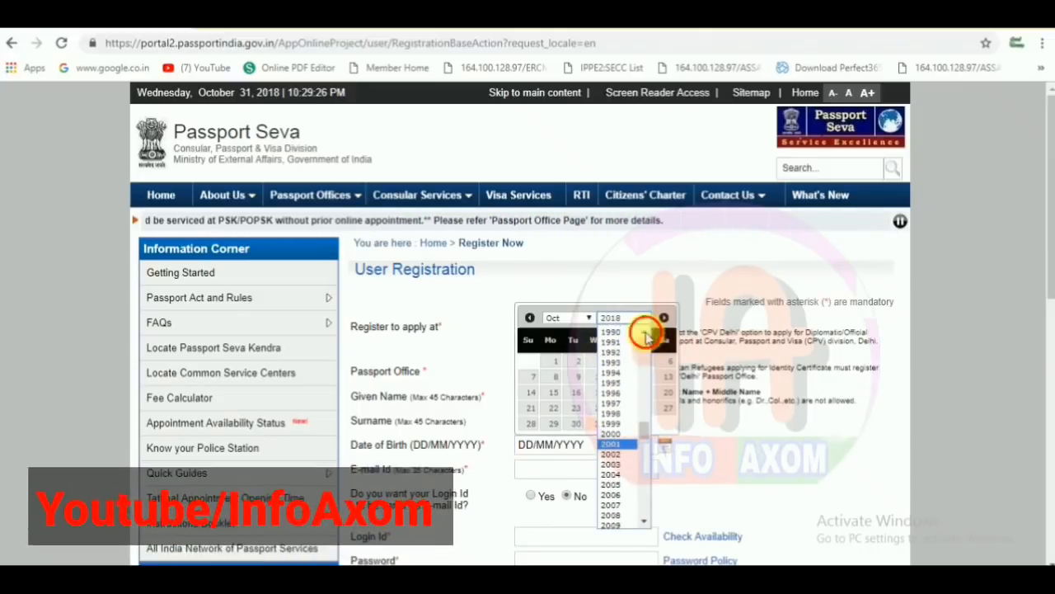
{"action": "scroll", "coordinate": [647, 336], "scroll_direction": "up", "scroll_amount": 2}
{"action": "left_click", "coordinate": [624, 336]}
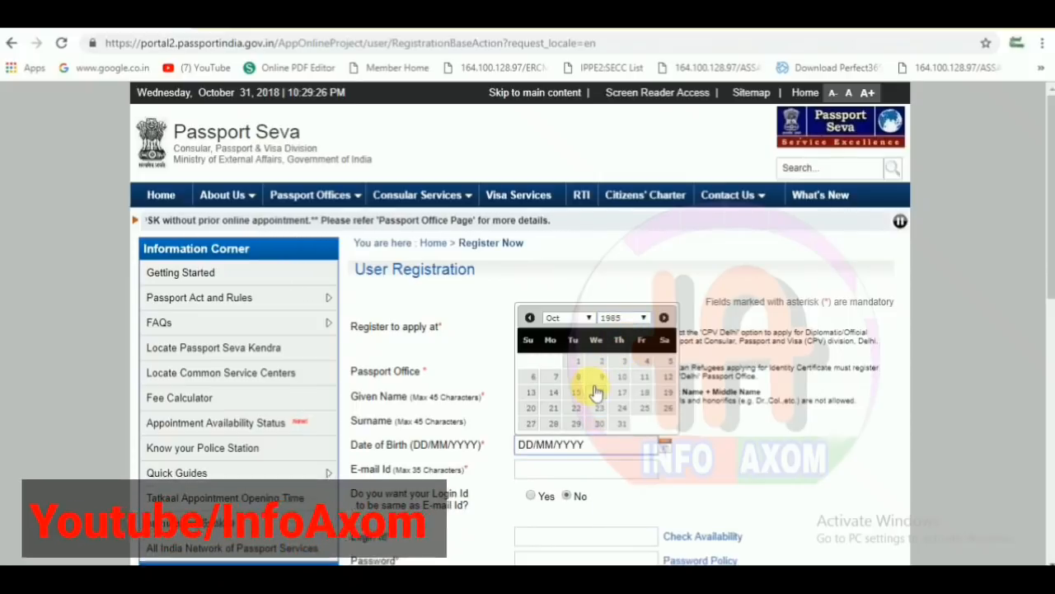
{"action": "left_click", "coordinate": [596, 392]}
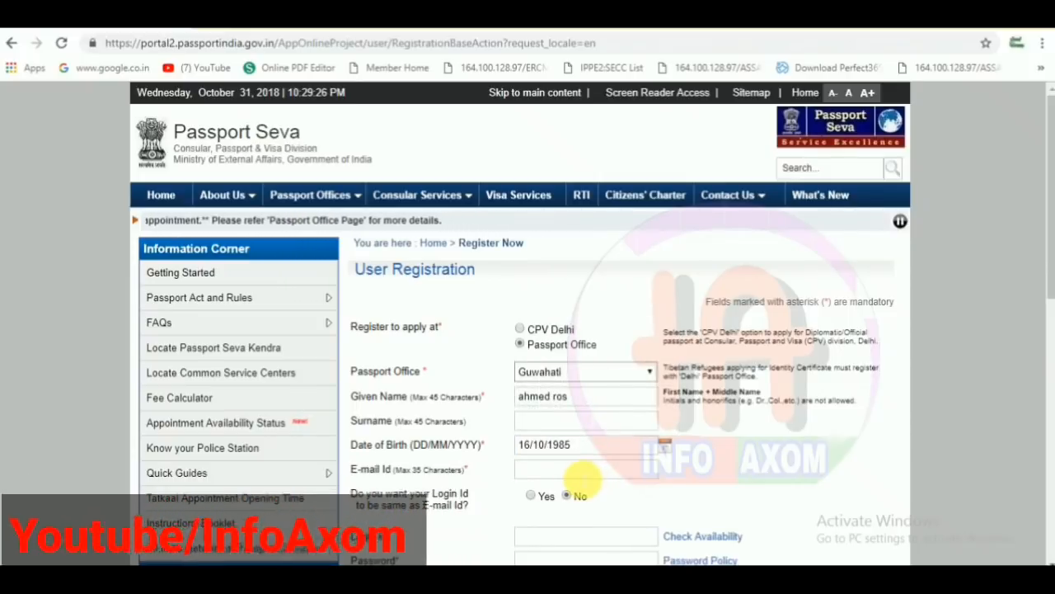
{"action": "left_click", "coordinate": [582, 470]}
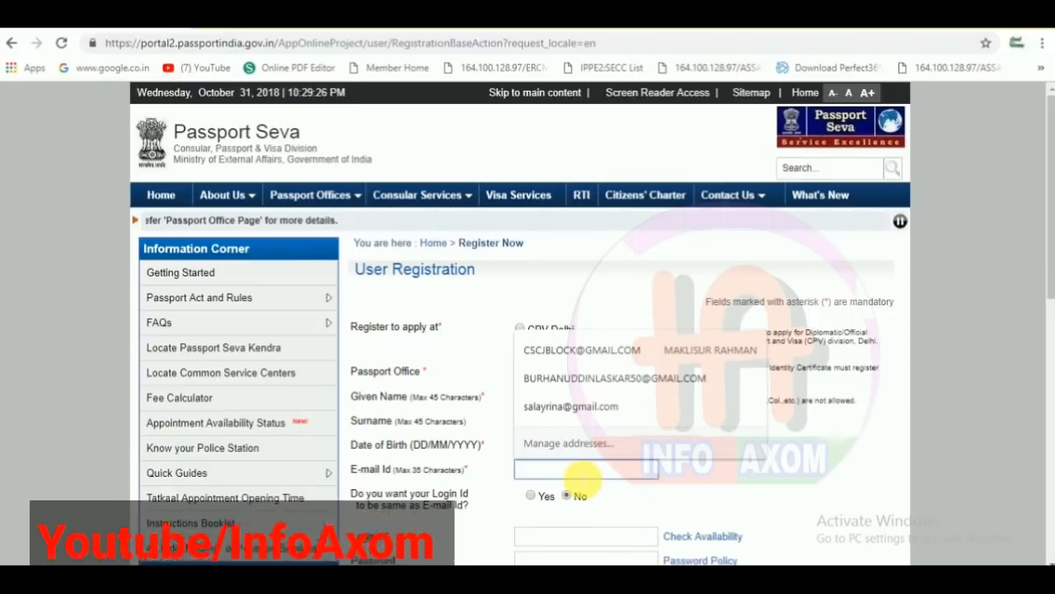
- Enter the applicant's e-mail address
{"action": "type", "text": "ROS"}
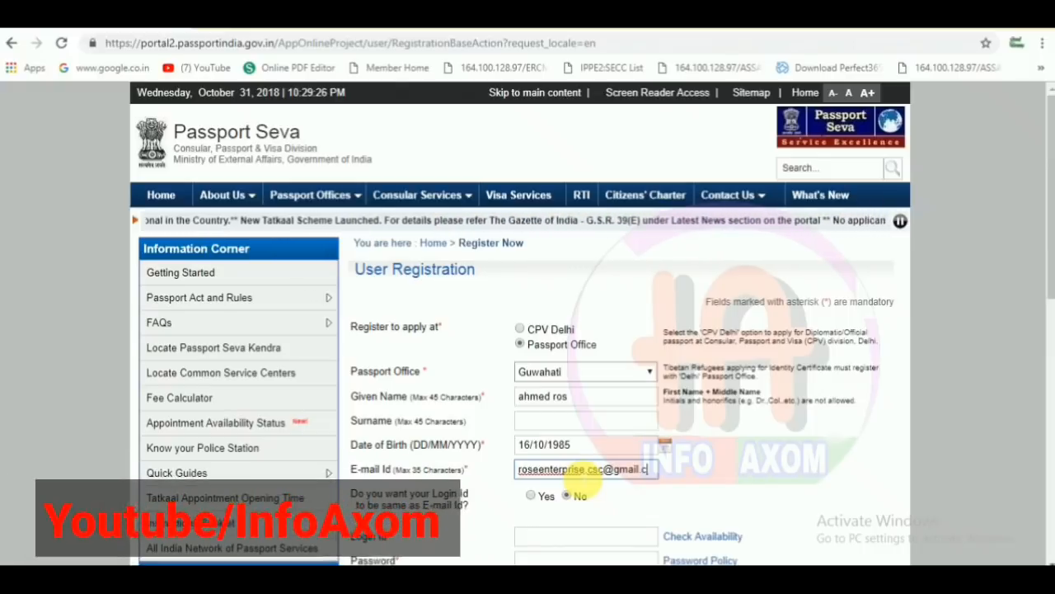
{"action": "type", "text": "om"}
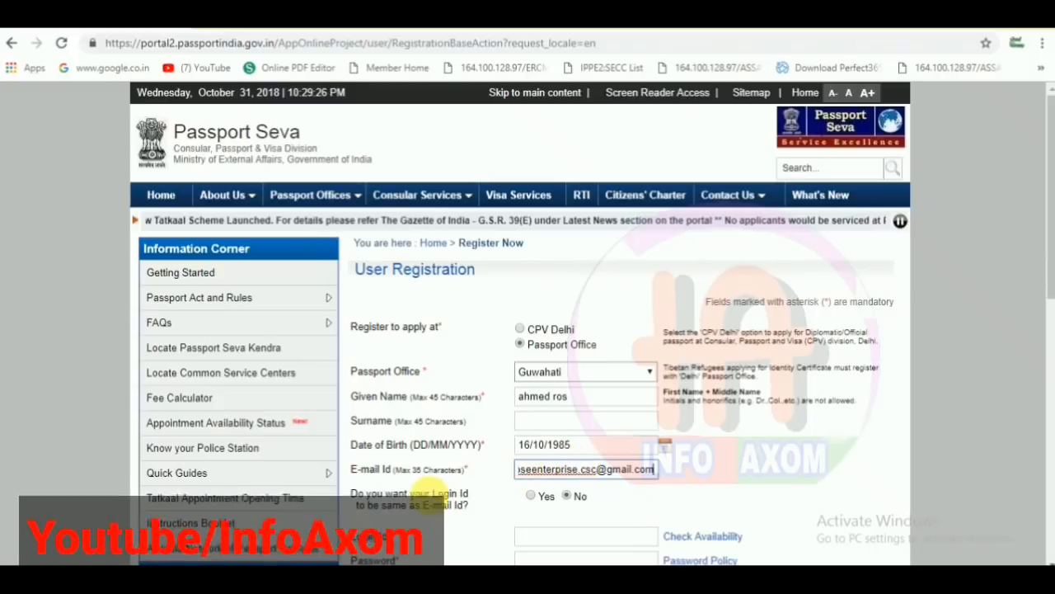
{"action": "left_click", "coordinate": [634, 501]}
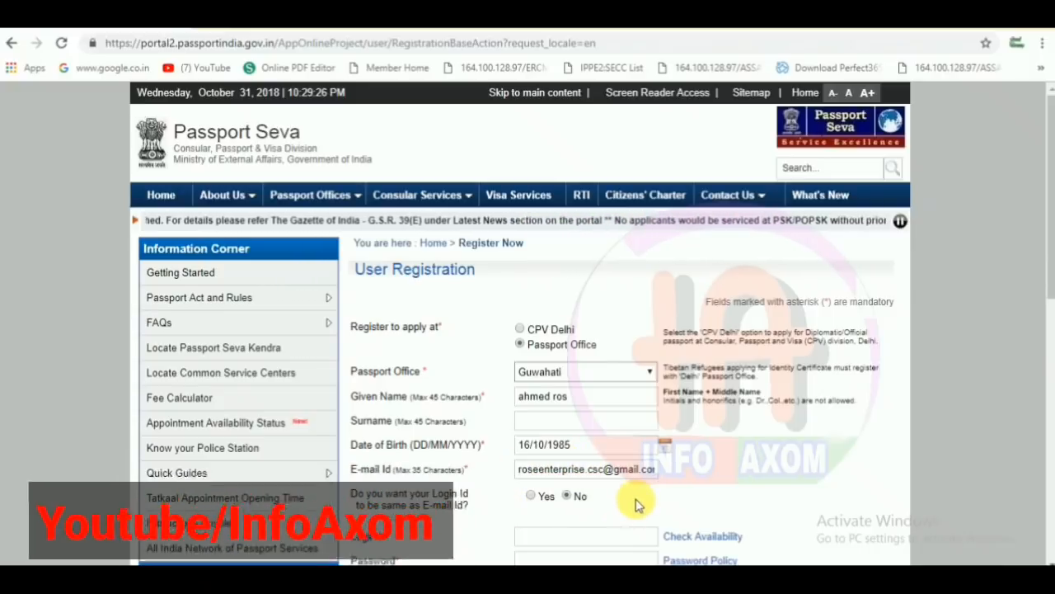
- Enter a login ID and check that it is available
{"action": "left_click", "coordinate": [590, 537]}
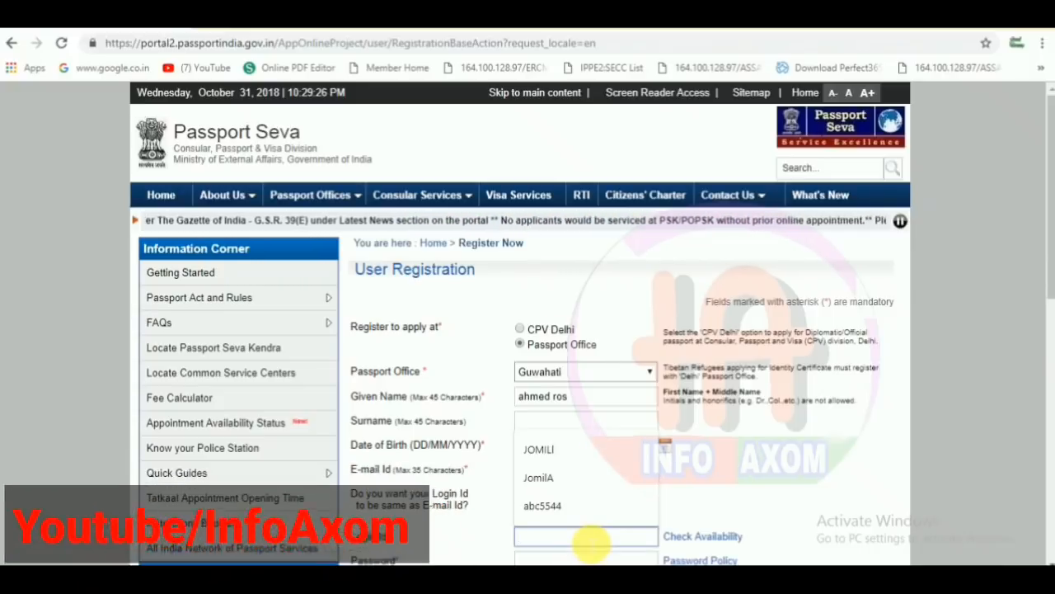
{"action": "type", "text": "abbs667788"}
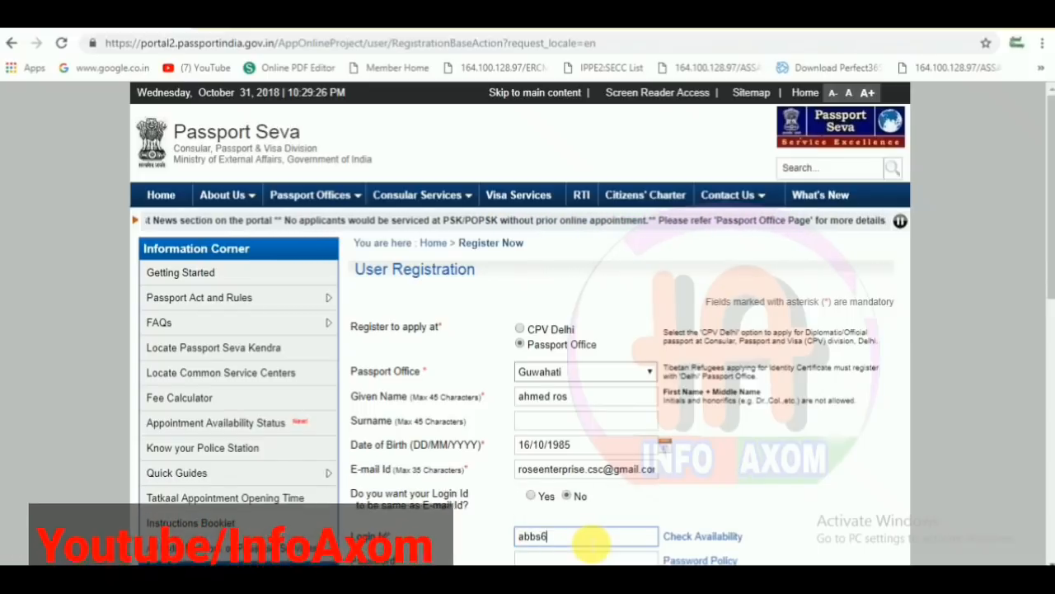
{"action": "left_click", "coordinate": [695, 540]}
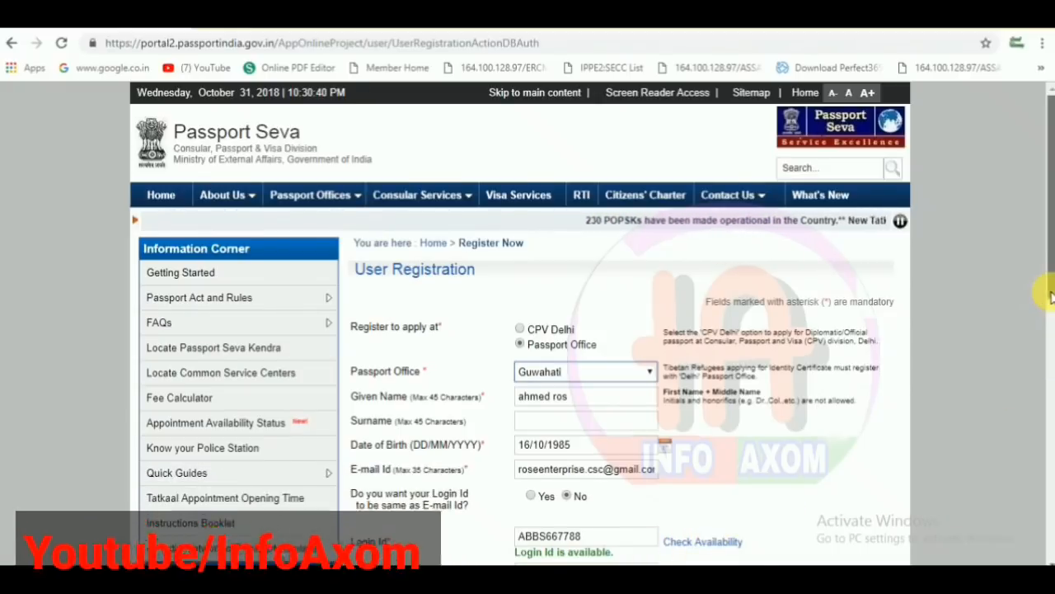
- Enter and confirm the account password
{"action": "left_click_drag", "start_coordinate": [1051, 297], "coordinate": [1052, 341]}
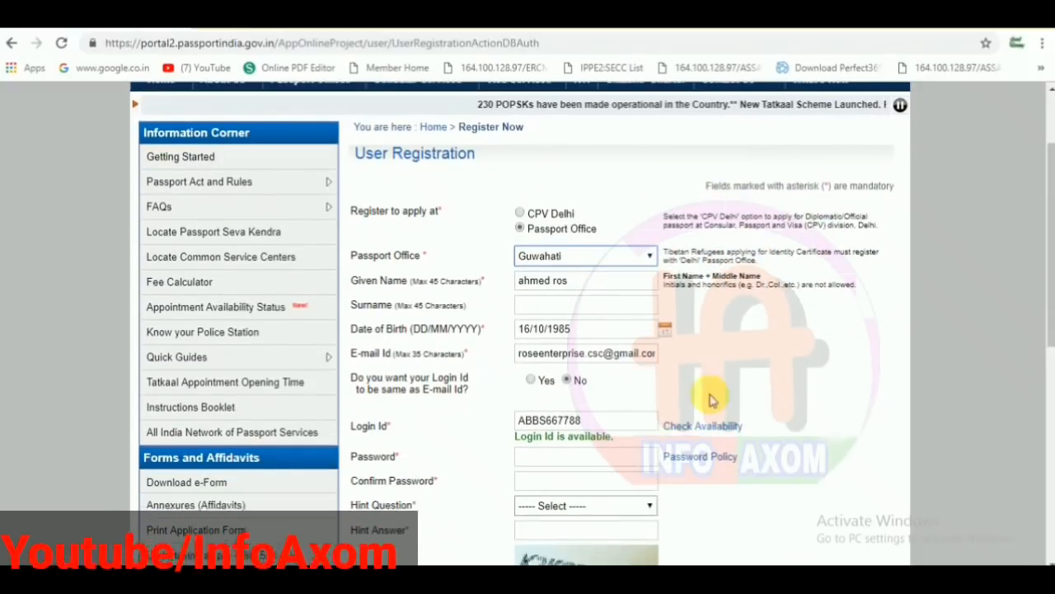
{"action": "left_click", "coordinate": [612, 458]}
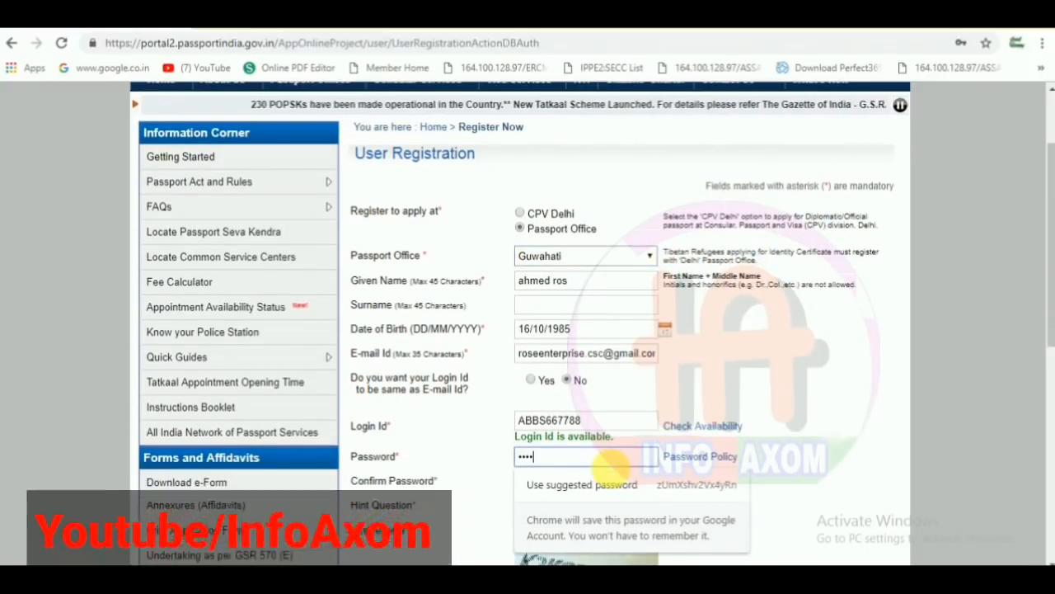
{"action": "type", "text": "••••••••"}
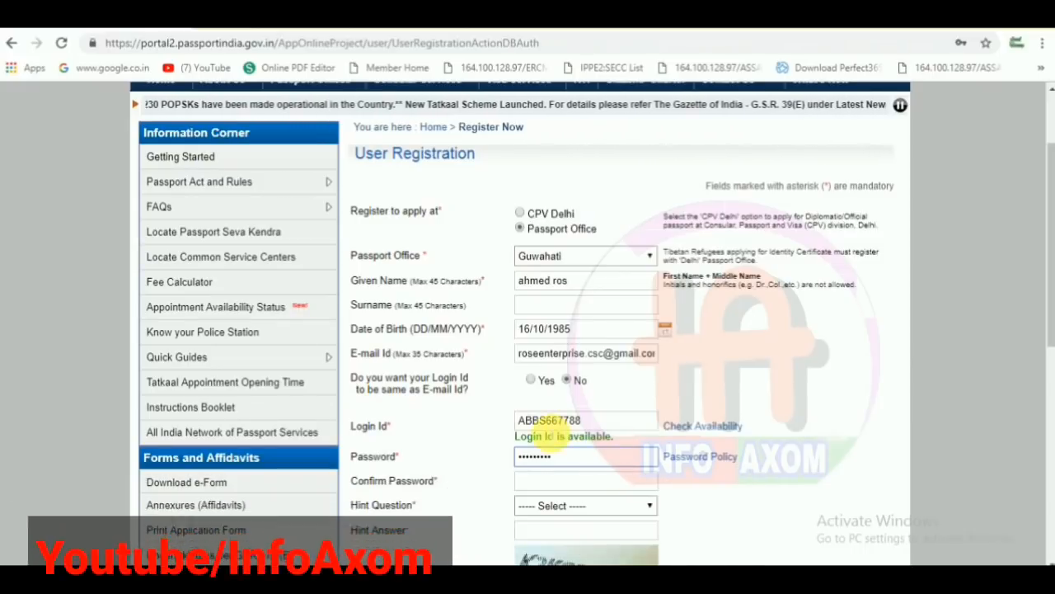
{"action": "left_click", "coordinate": [541, 480]}
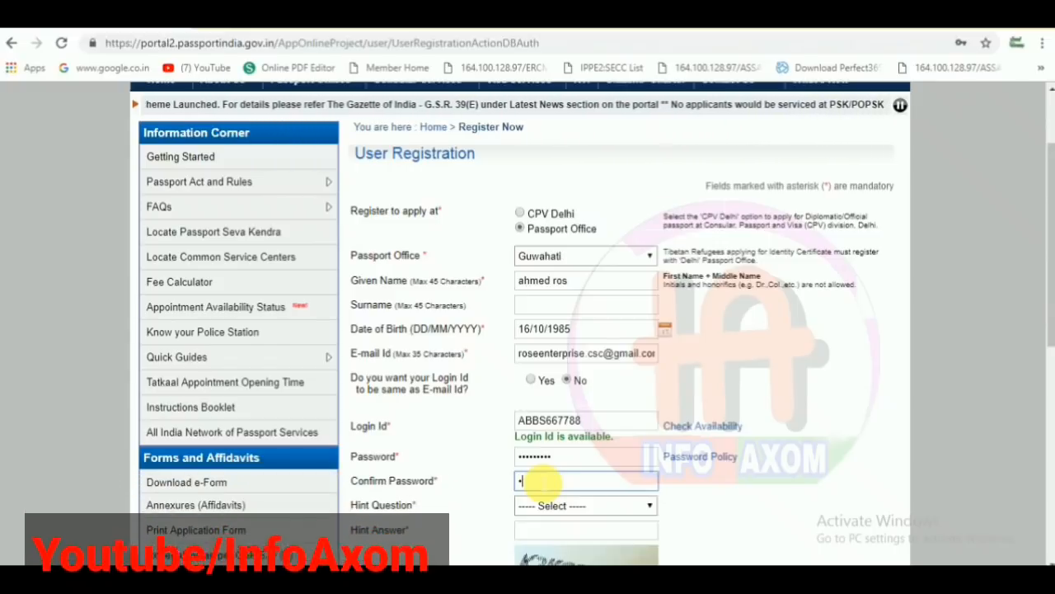
{"action": "type", "text": "••••••••"}
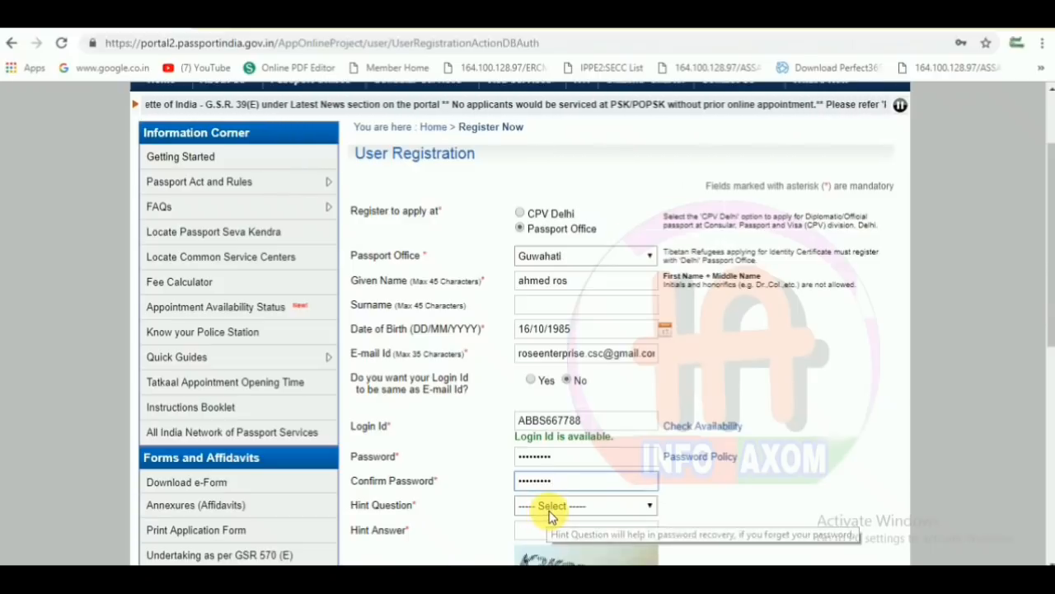
- Choose Birth City as the hint question and enter its answer
{"action": "left_click", "coordinate": [548, 506]}
{"action": "left_click", "coordinate": [563, 410]}
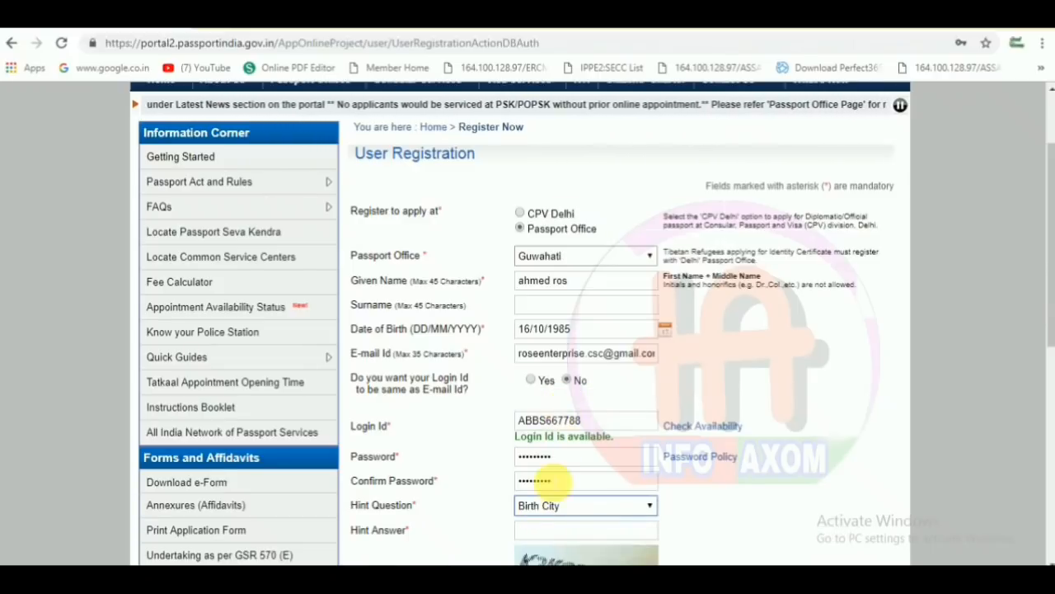
{"action": "left_click", "coordinate": [544, 529]}
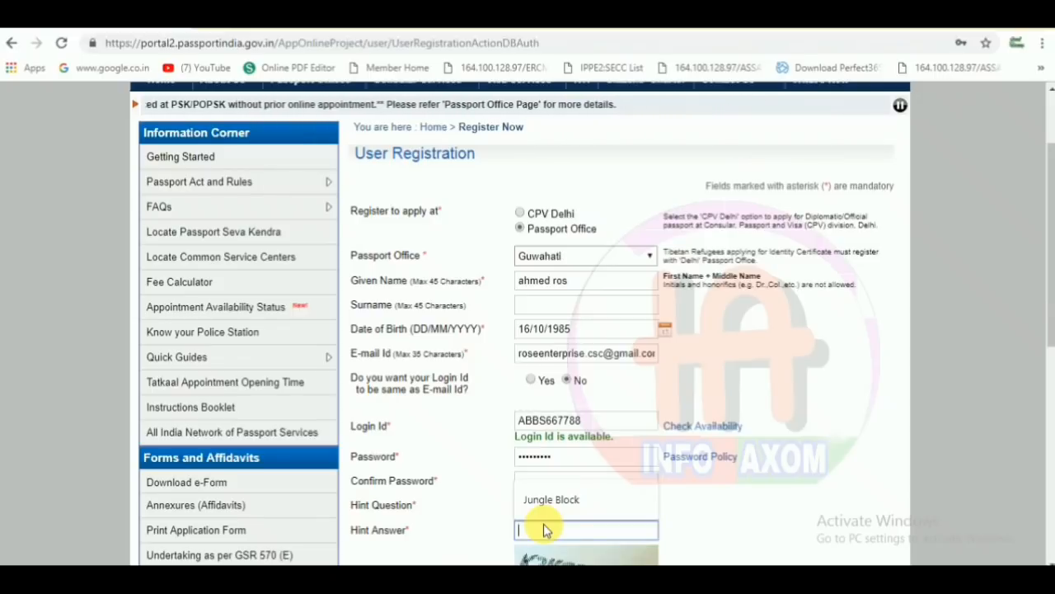
{"action": "type", "text": "rrrr"}
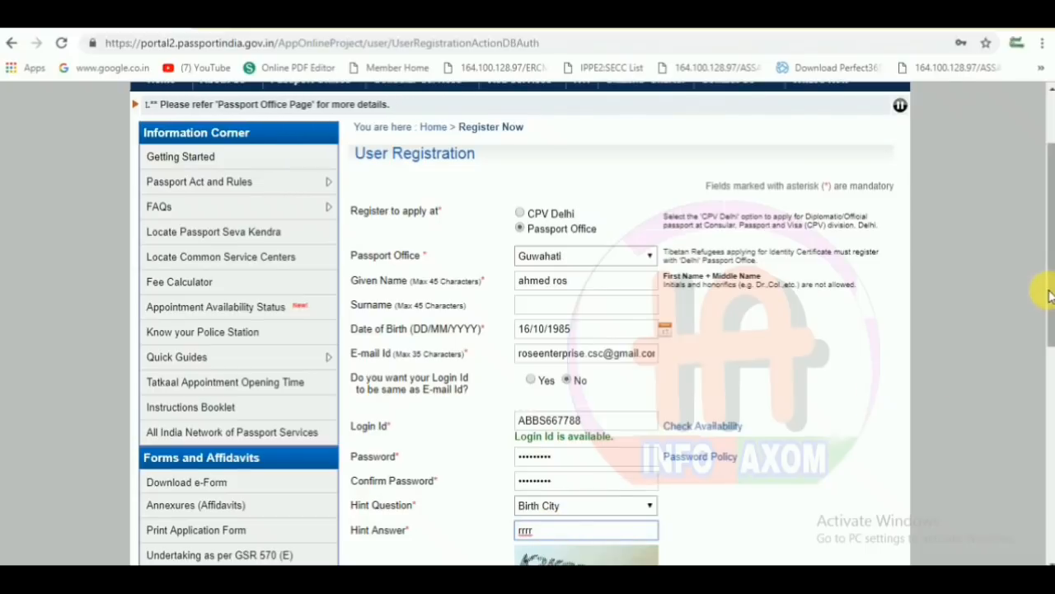
- Begin entering the displayed captcha characters
{"action": "scroll", "coordinate": [1051, 297], "scroll_direction": "down", "scroll_amount": 2}
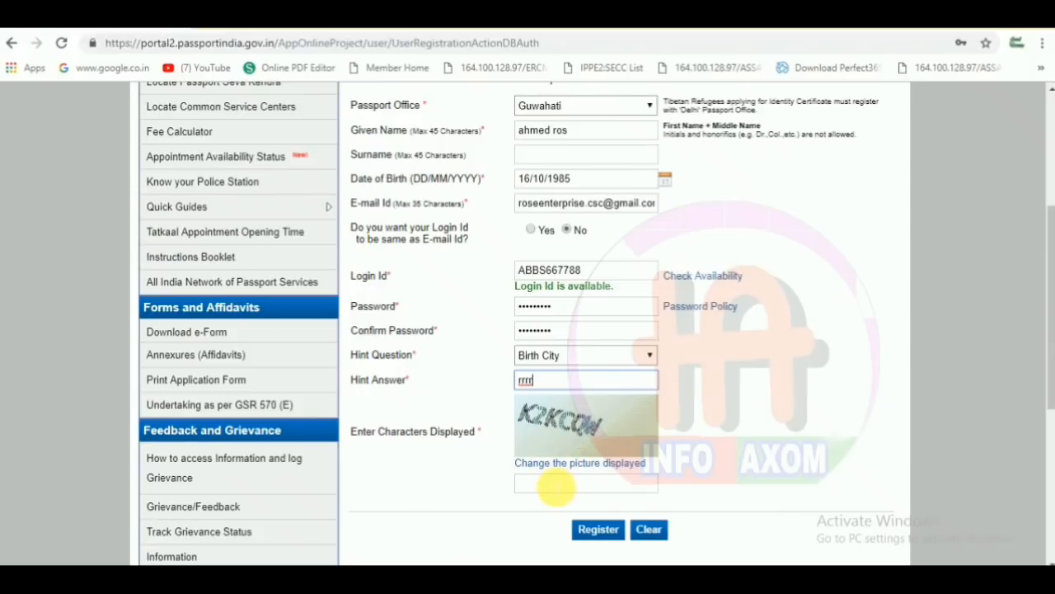
{"action": "left_click", "coordinate": [557, 485]}
{"action": "type", "text": "k2"}
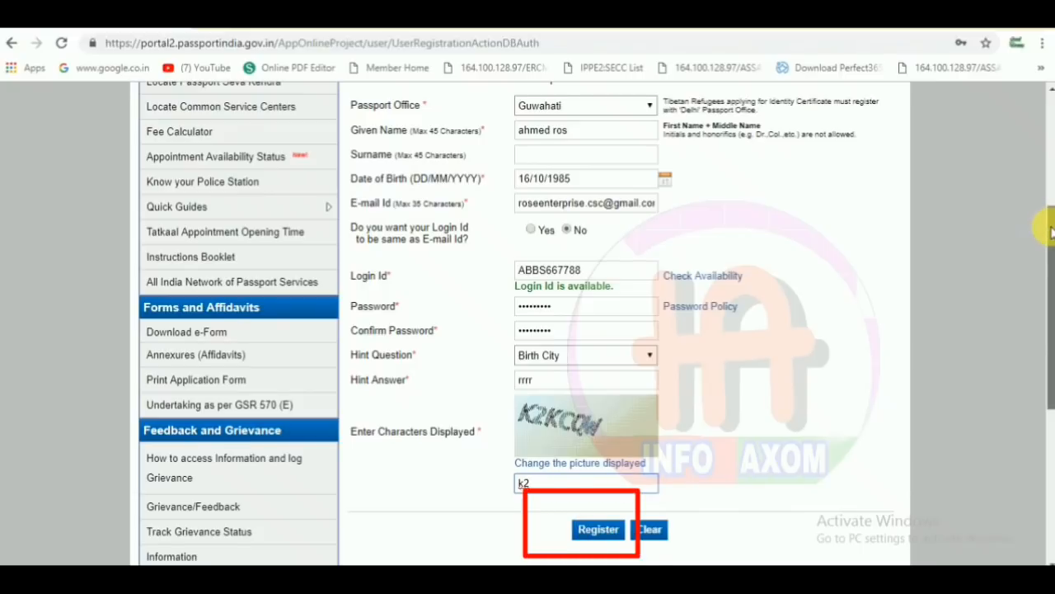
{"action": "scroll", "coordinate": [1049, 231], "scroll_direction": "up", "scroll_amount": 3}
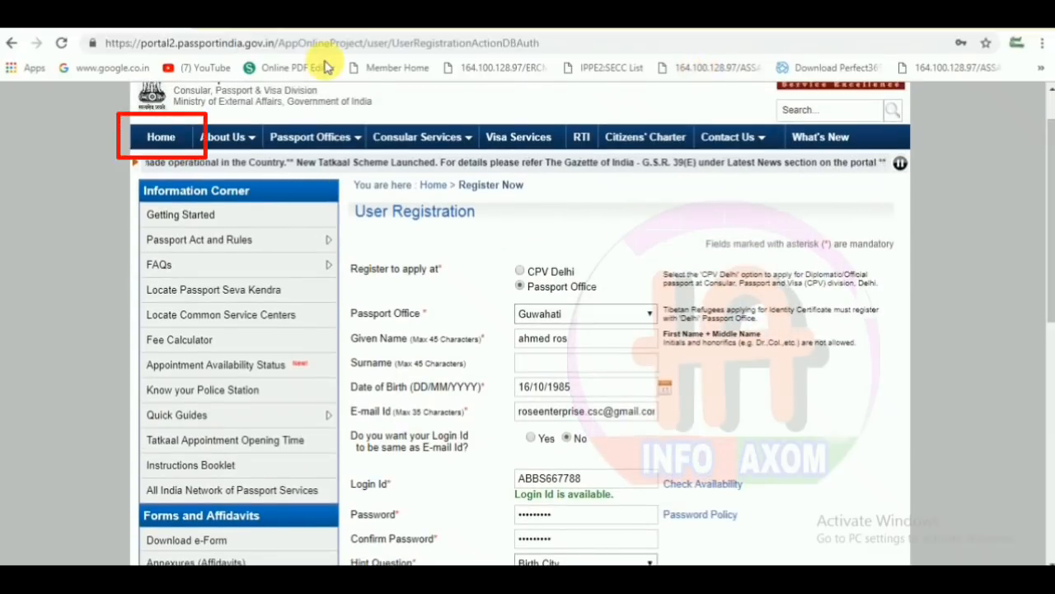
- From Home, go to Existing User Login, submit the login ID and enter the captcha
{"action": "left_click", "coordinate": [173, 139]}
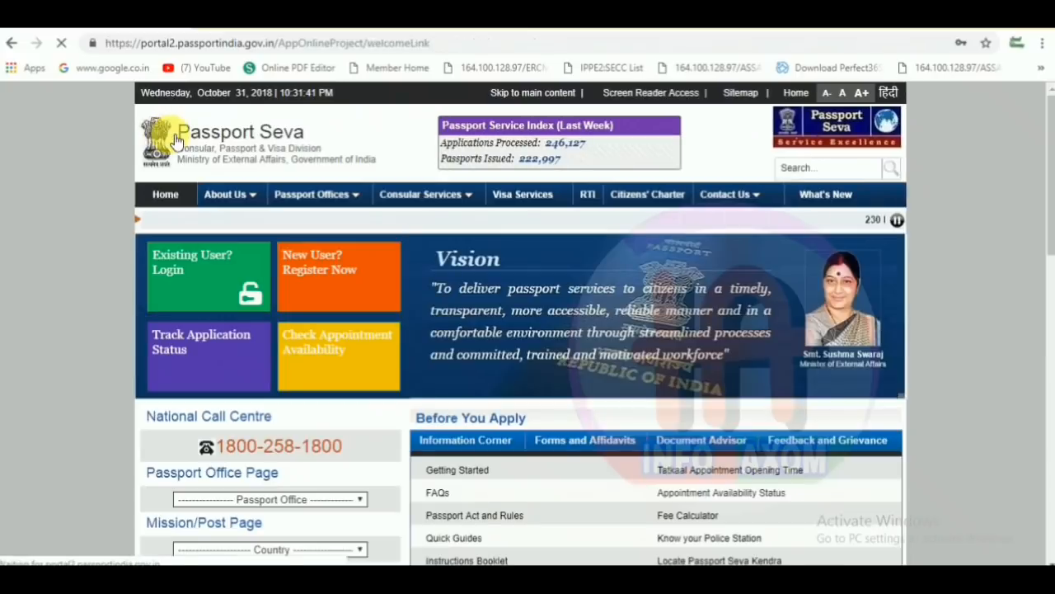
{"action": "left_click", "coordinate": [198, 276]}
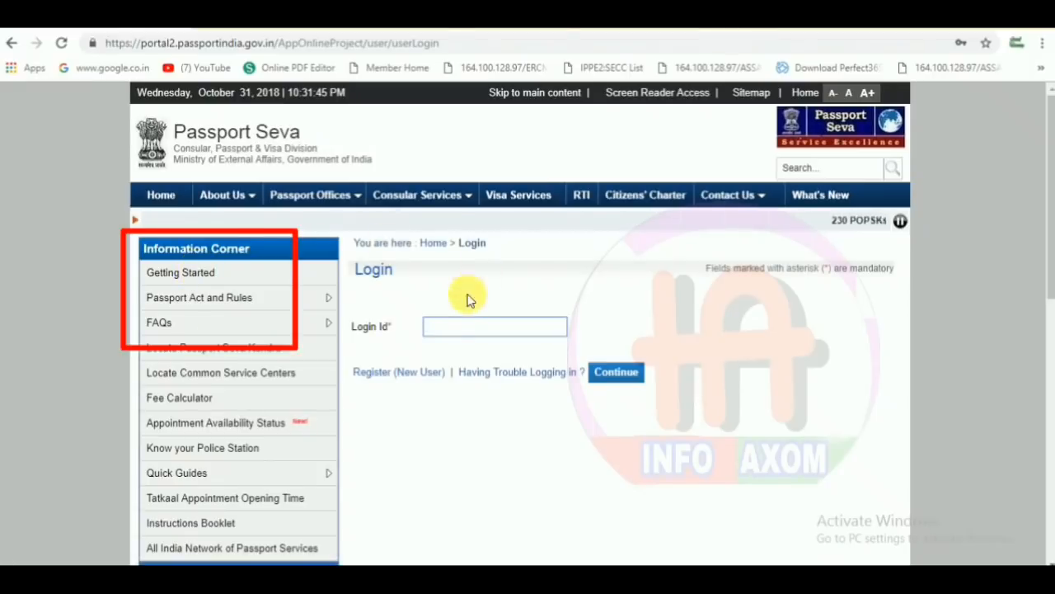
{"action": "left_click", "coordinate": [448, 328]}
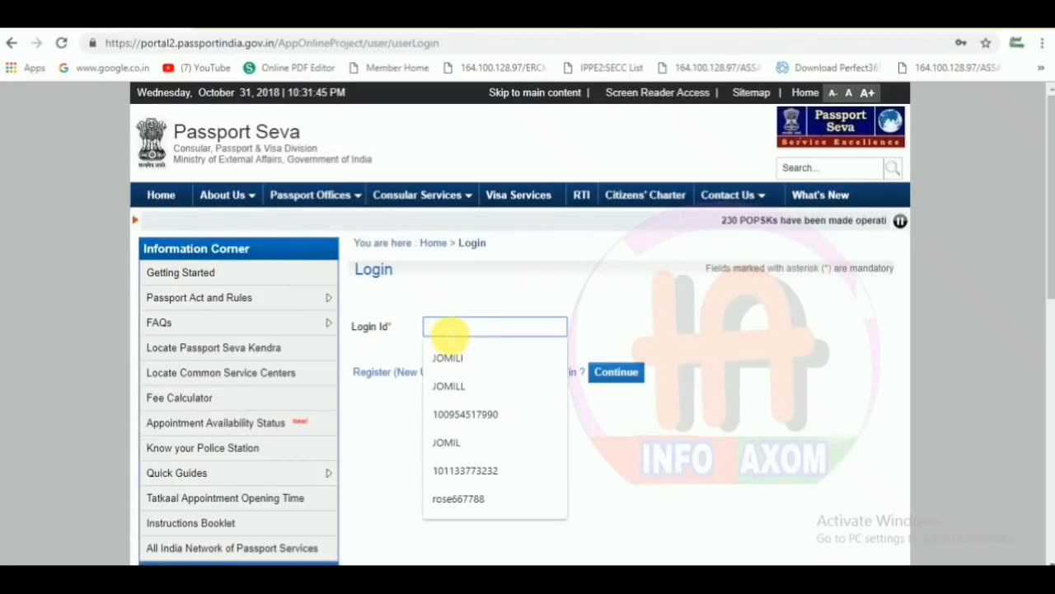
{"action": "type", "text": "r"}
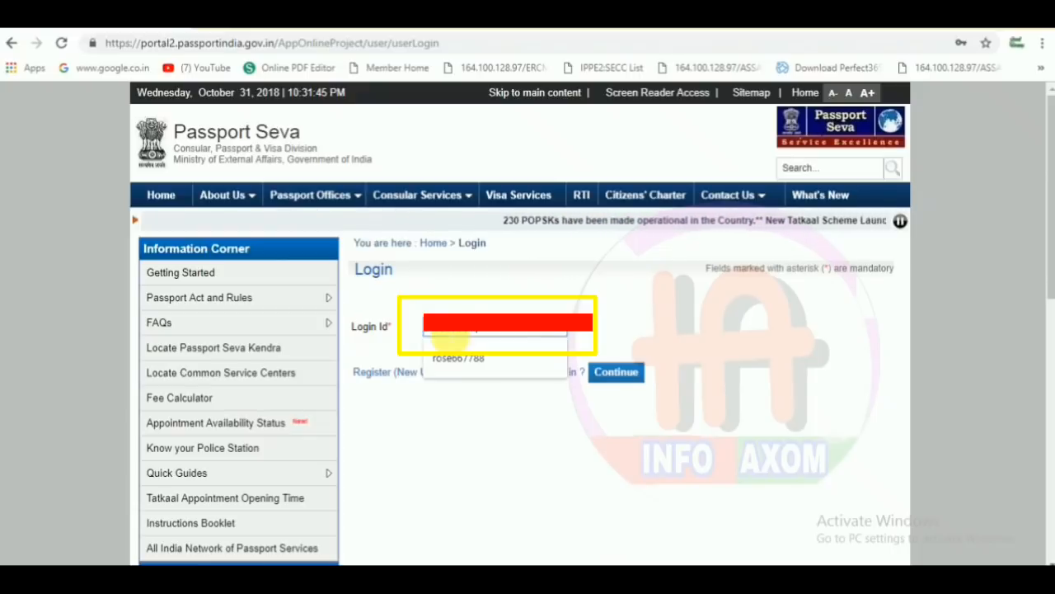
{"action": "left_click", "coordinate": [617, 375]}
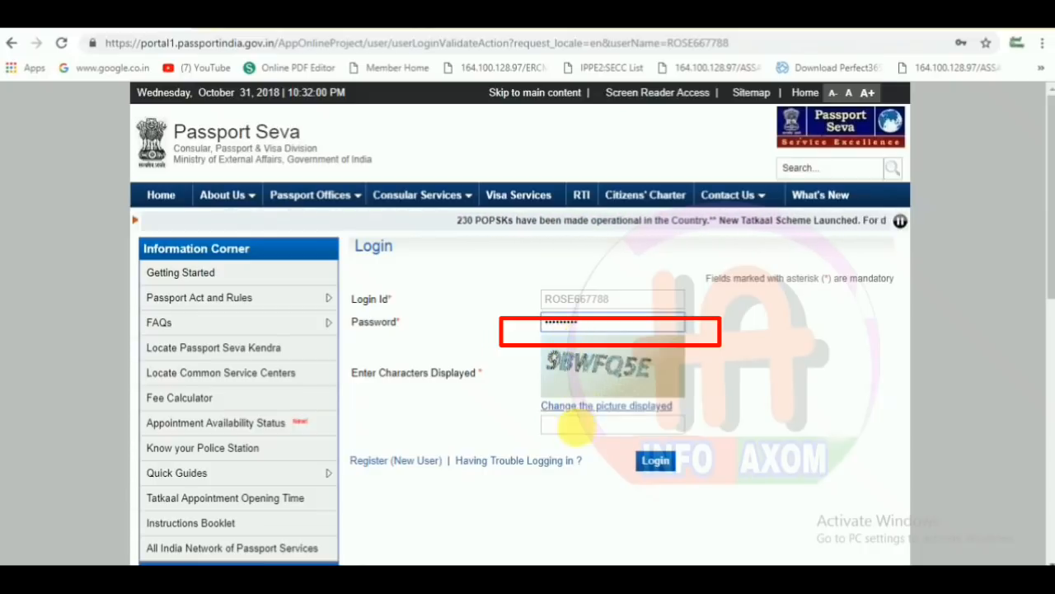
{"action": "left_click", "coordinate": [580, 426]}
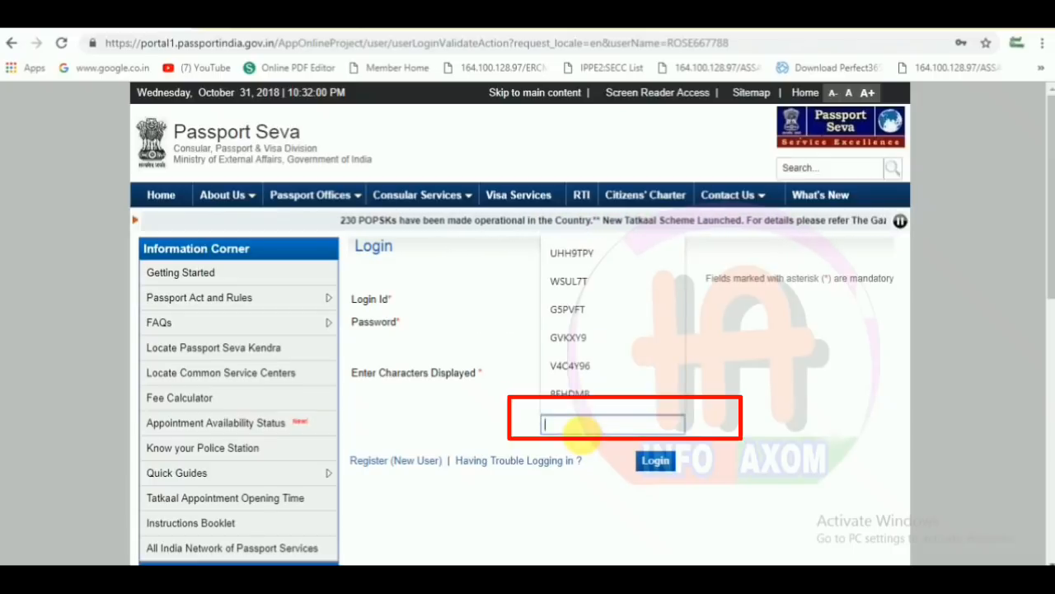
{"action": "type", "text": "9"}
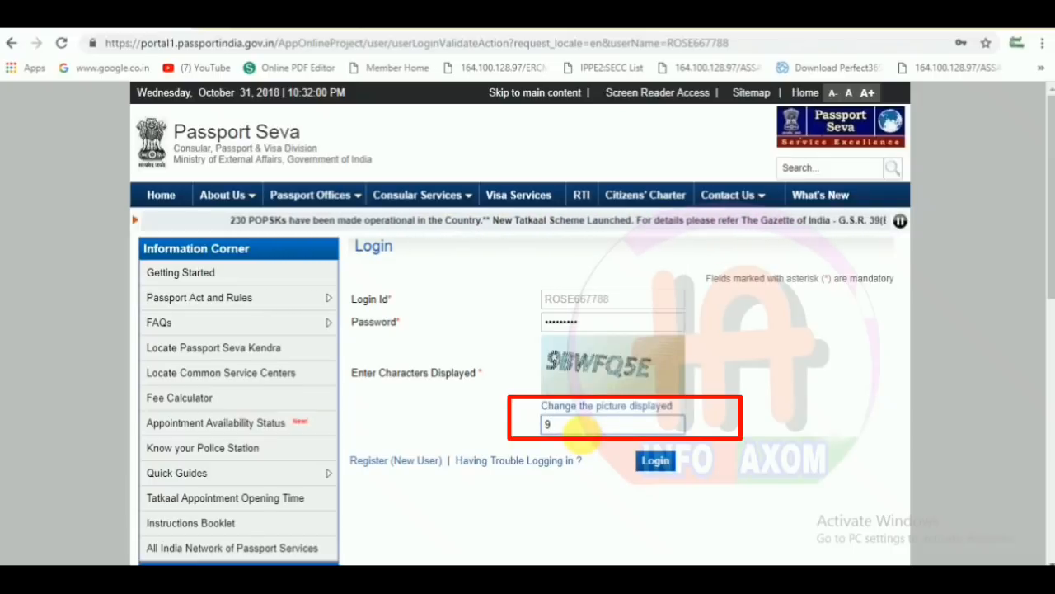
{"action": "type", "text": "BWF"}
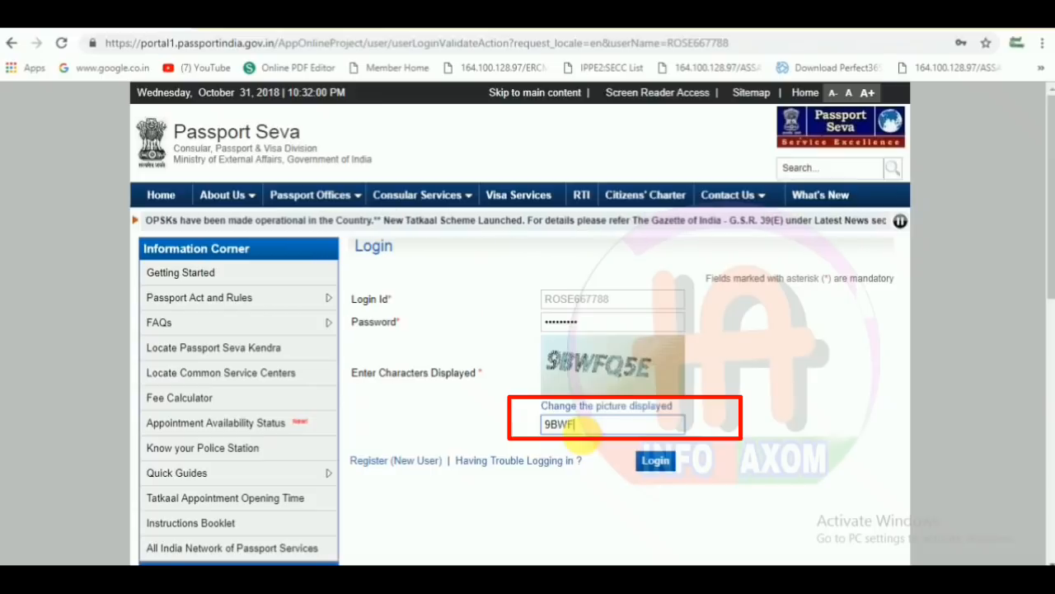
{"action": "type", "text": "Q"}
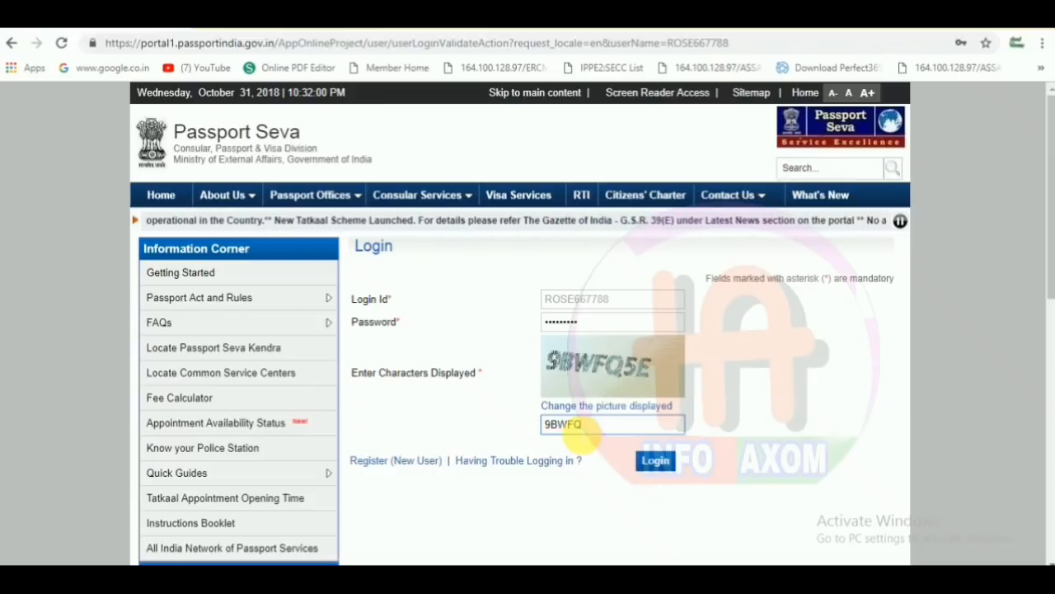
{"action": "type", "text": "5E"}
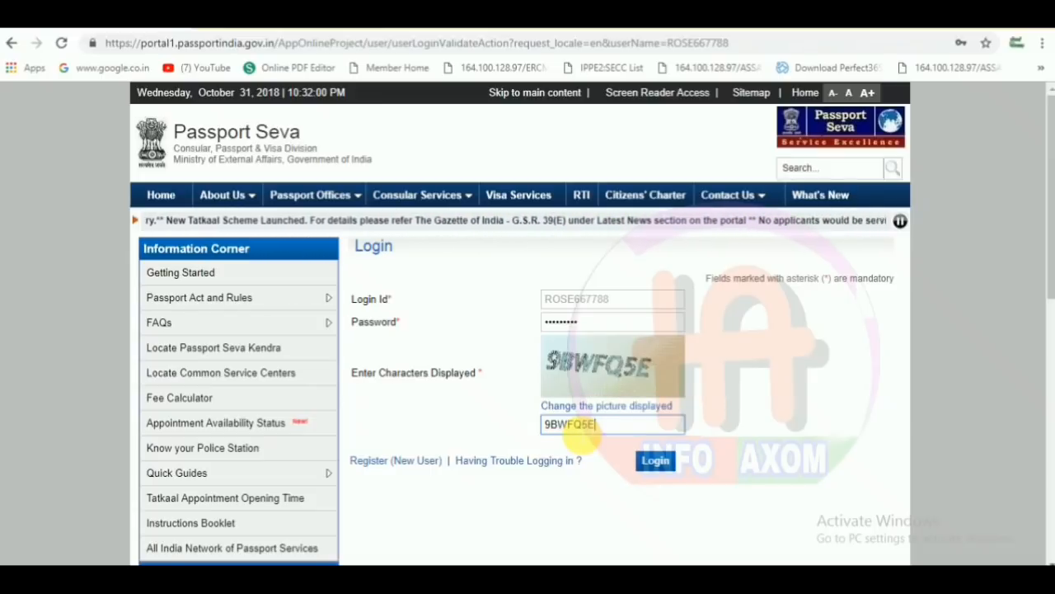
- Log in, decline Chrome's password save, and open Apply for Fresh Passport/Re-issue of Passport
{"action": "left_click", "coordinate": [654, 460]}
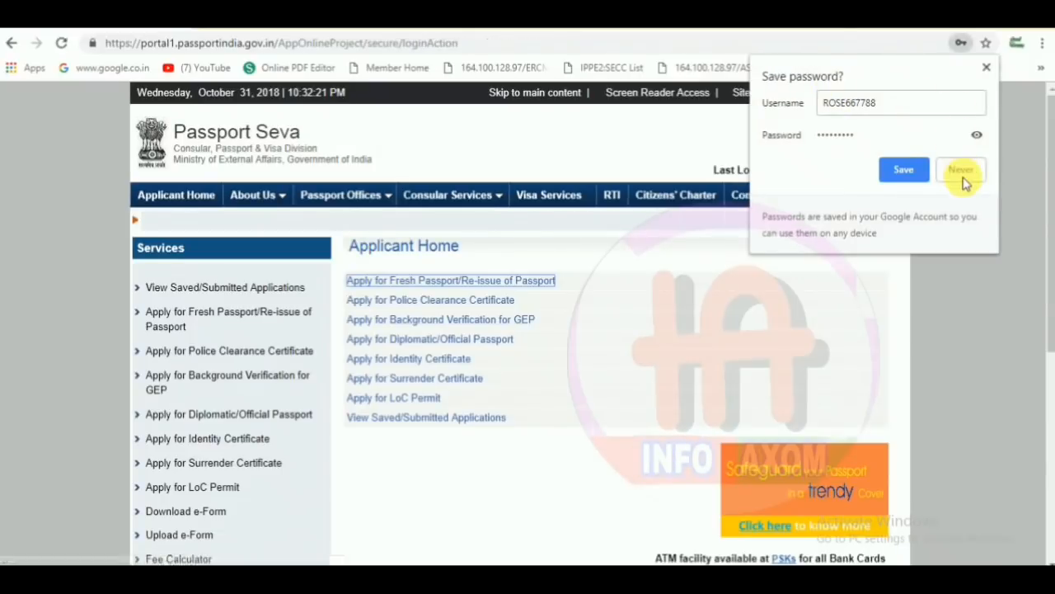
{"action": "left_click", "coordinate": [962, 171]}
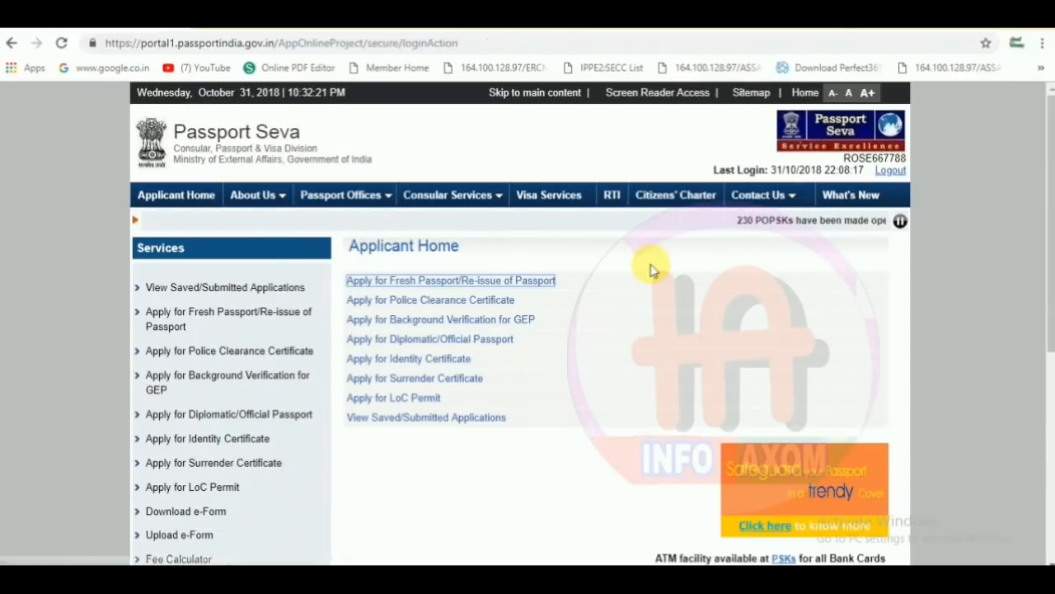
{"action": "left_click", "coordinate": [432, 284]}
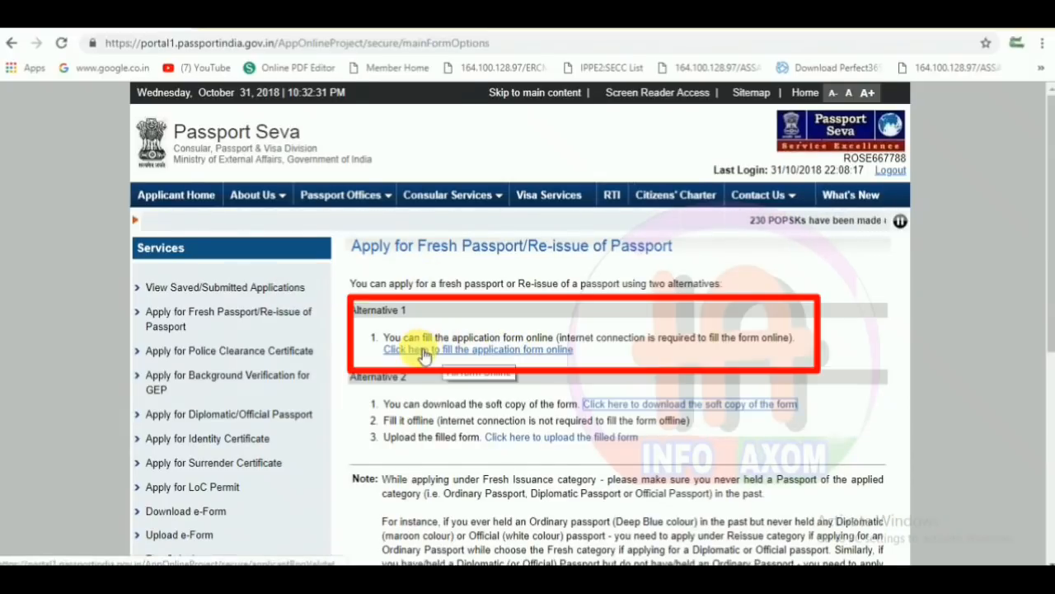
- Choose Fresh Passport, Normal scheme and a 36-page booklet, then continue to Applicant Details
{"action": "left_click", "coordinate": [479, 351]}
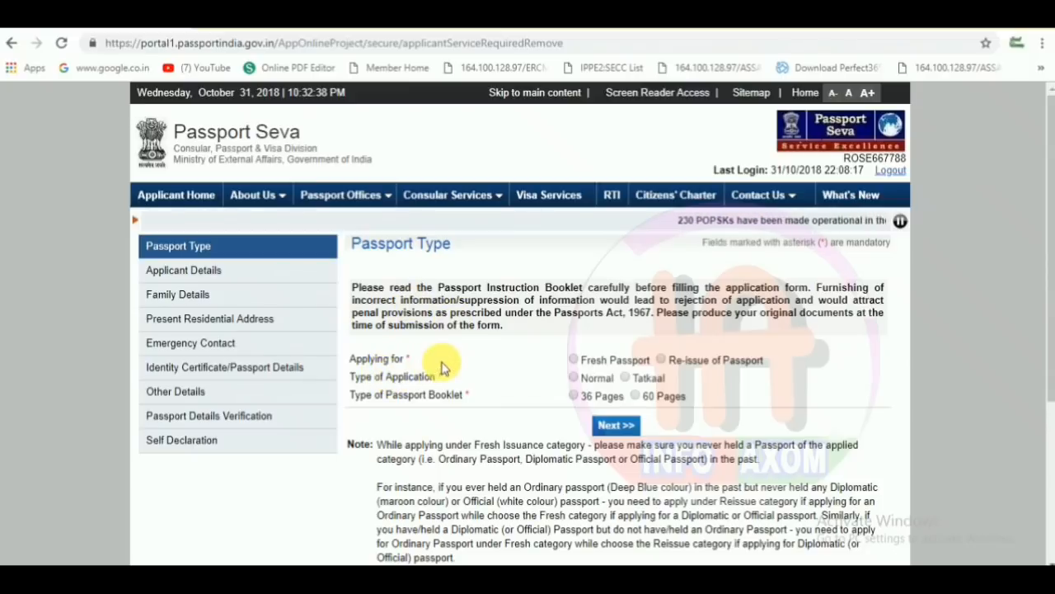
{"action": "left_click", "coordinate": [574, 360]}
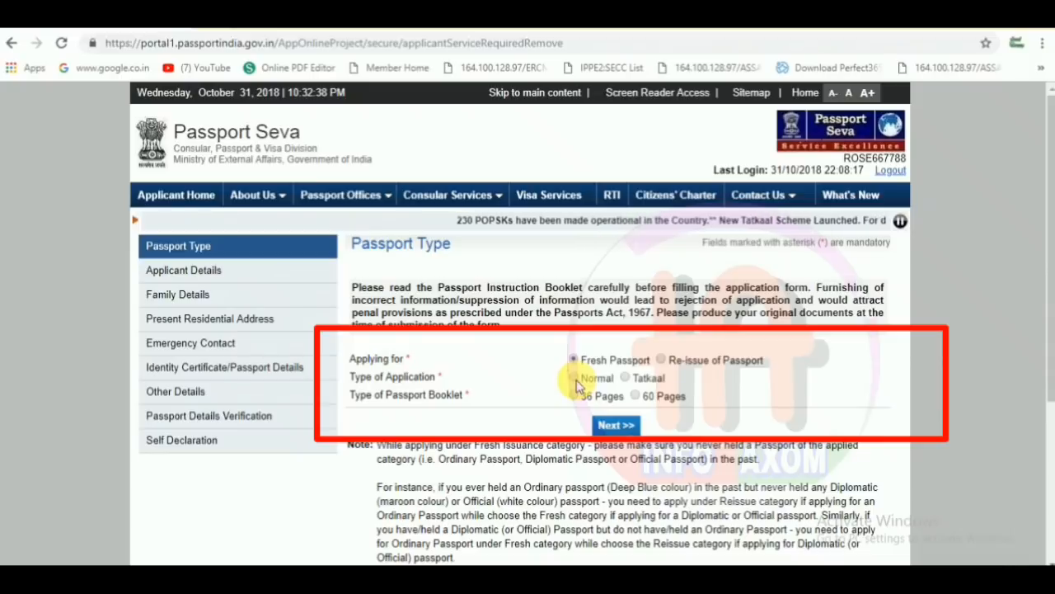
{"action": "left_click", "coordinate": [579, 378]}
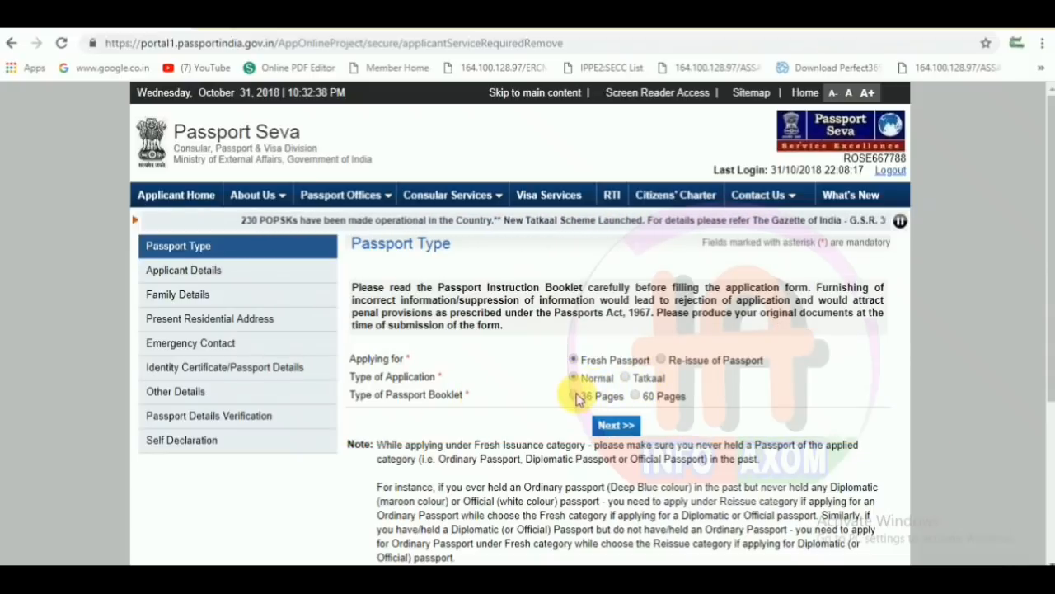
{"action": "left_click", "coordinate": [576, 395]}
{"action": "left_click", "coordinate": [624, 427]}
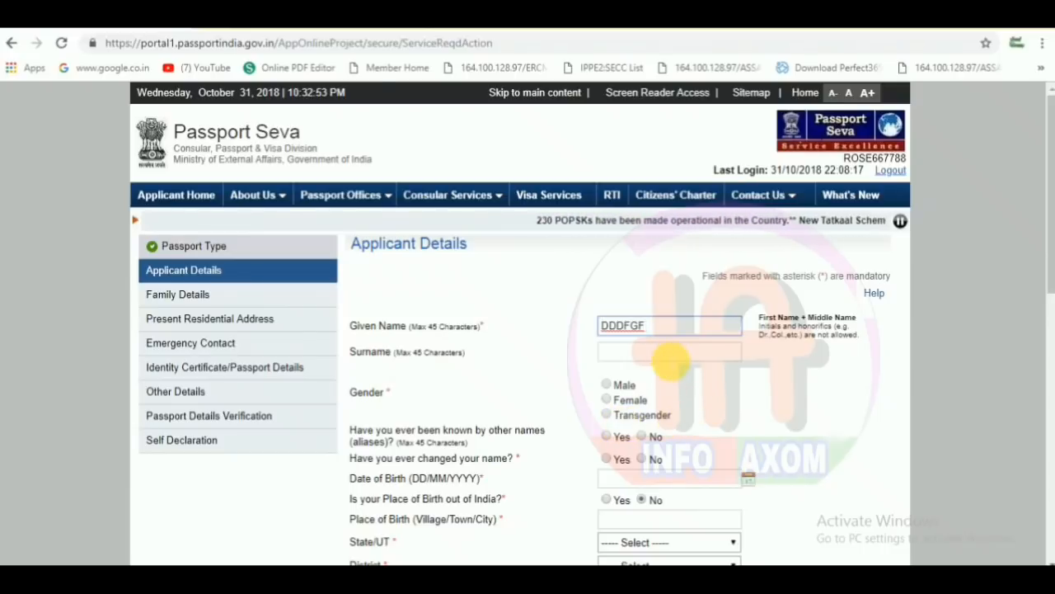
{"action": "left_click", "coordinate": [670, 356]}
{"action": "type", "text": "FFF"}
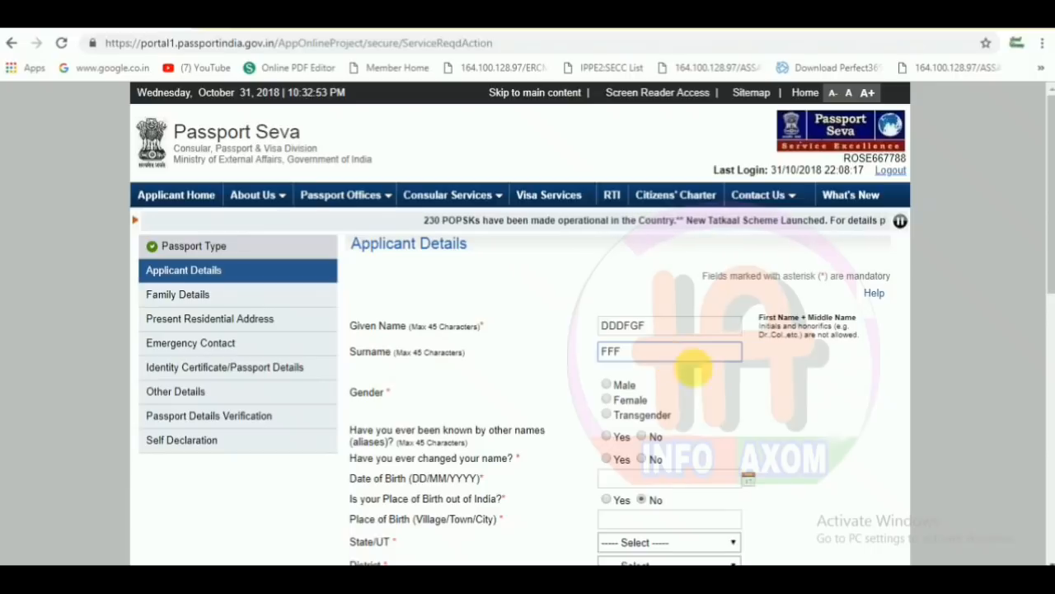
{"action": "left_click", "coordinate": [608, 386]}
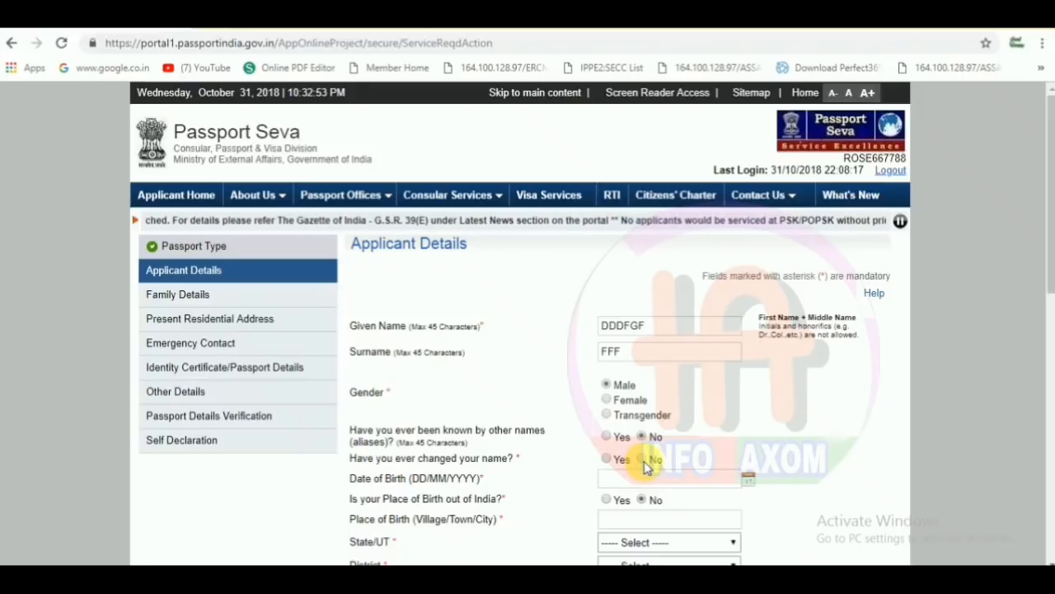
{"action": "left_click", "coordinate": [748, 478]}
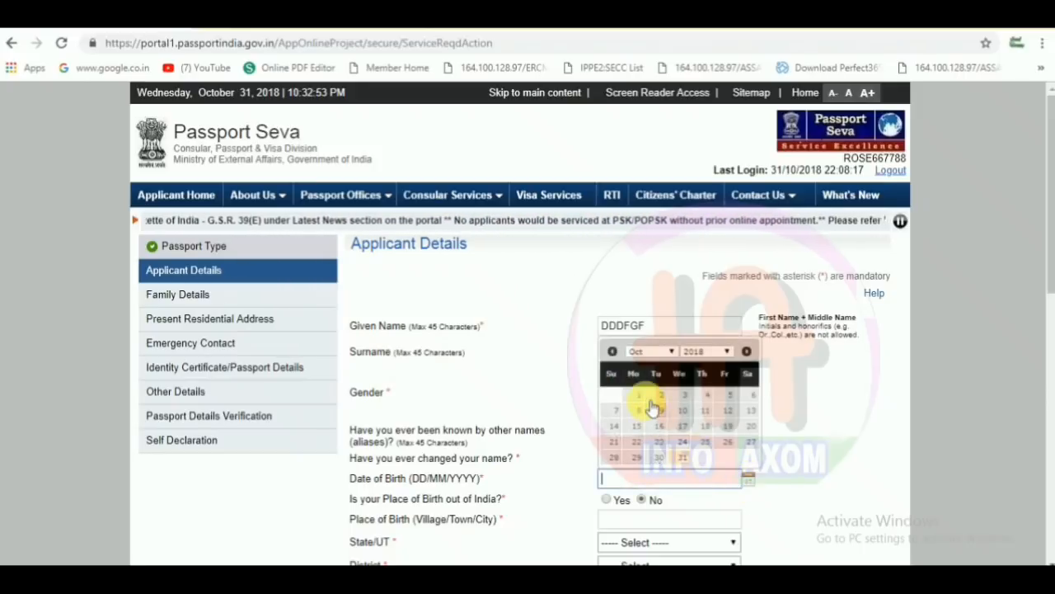
{"action": "left_click", "coordinate": [714, 355]}
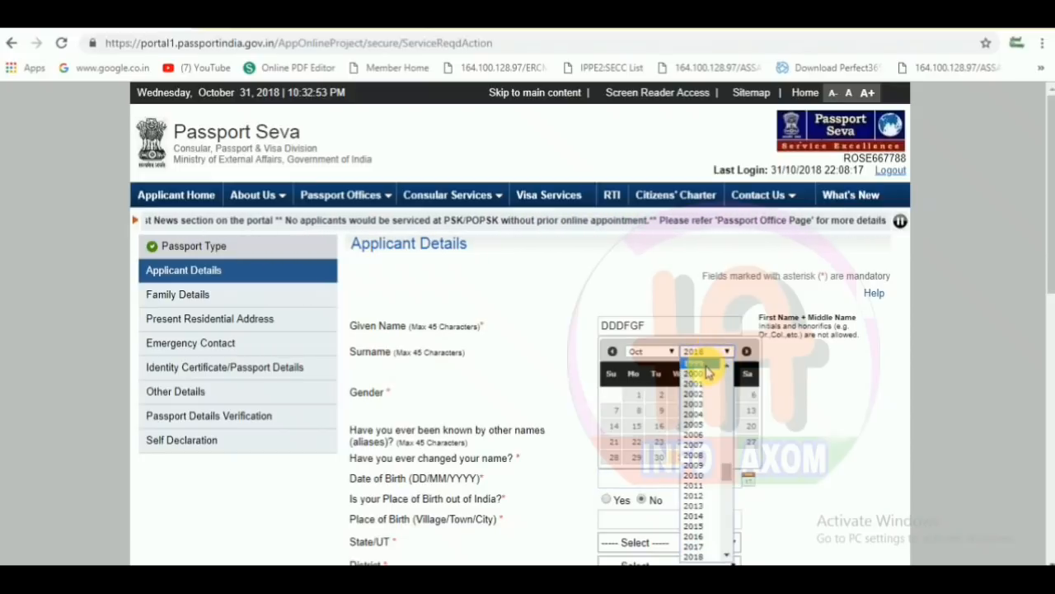
{"action": "left_click", "coordinate": [707, 366]}
{"action": "left_click", "coordinate": [659, 441]}
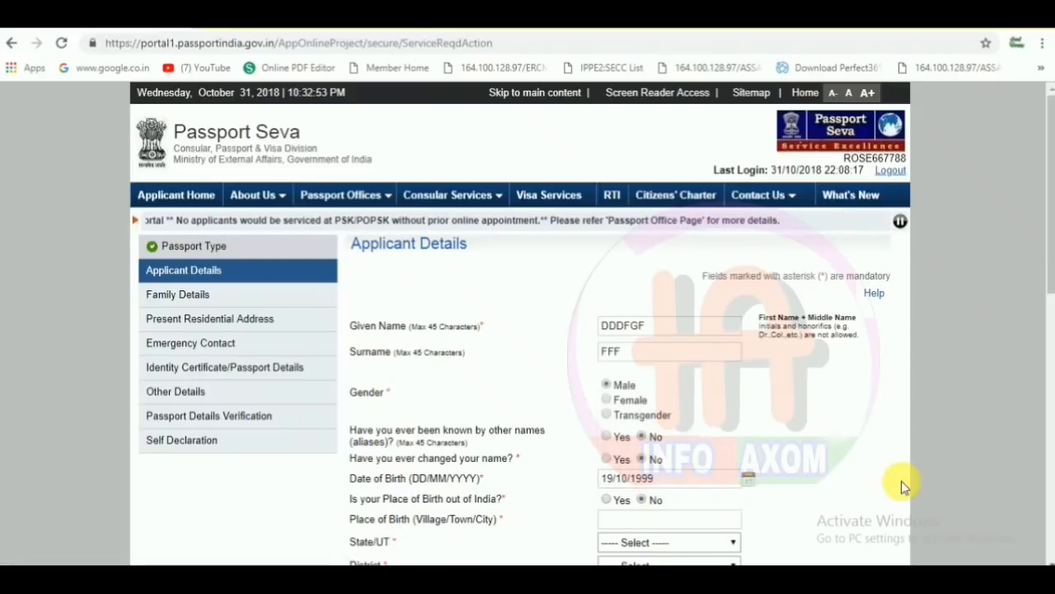
{"action": "left_click_drag", "start_coordinate": [1047, 289], "coordinate": [1048, 319]}
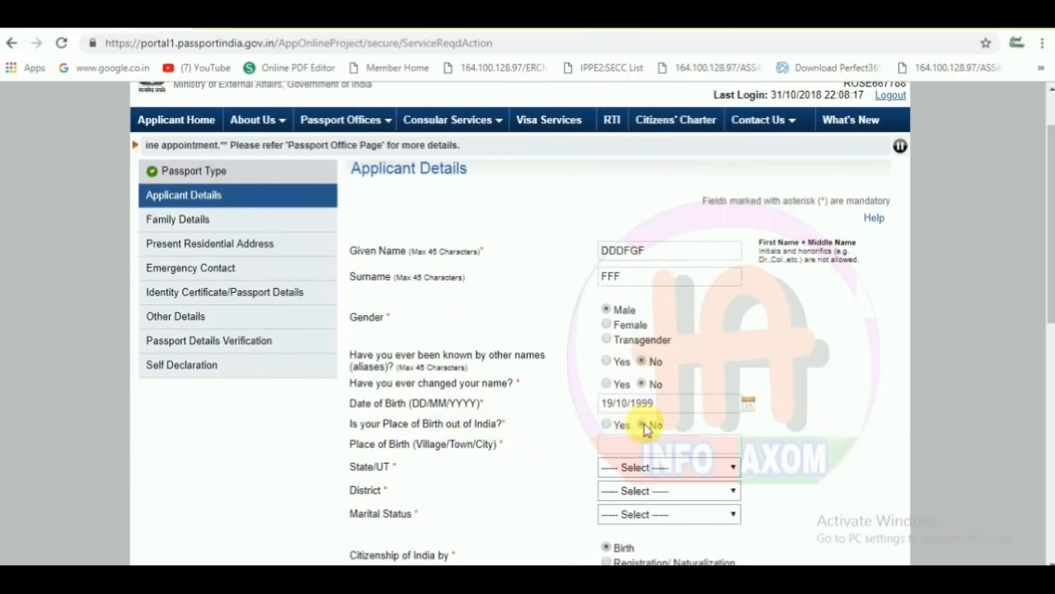
- Set the place of birth to HOJAI, State Assam, District Hojai
{"action": "left_click", "coordinate": [617, 448]}
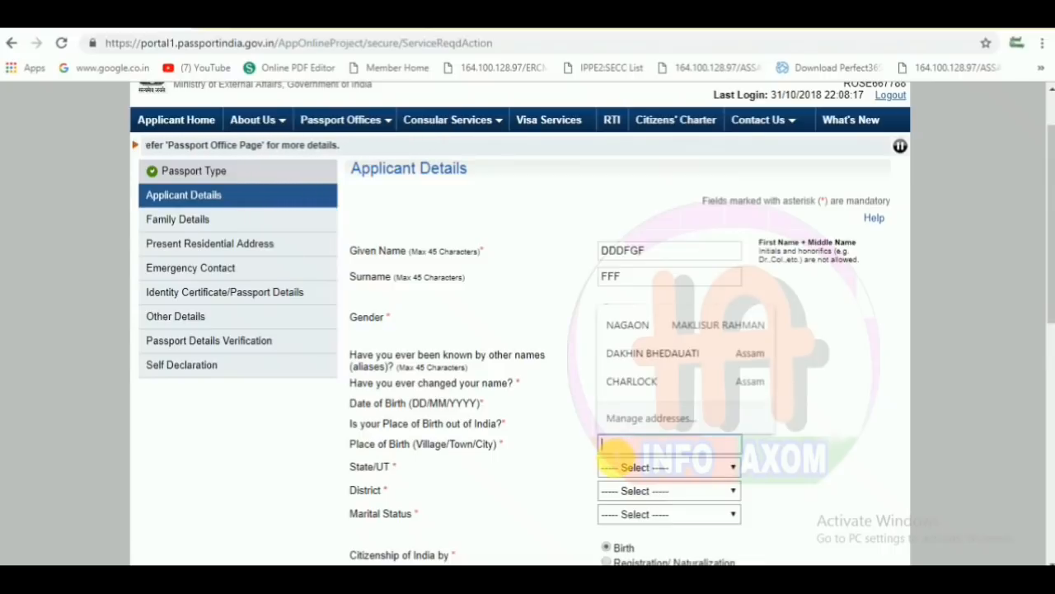
{"action": "type", "text": "HOJAI"}
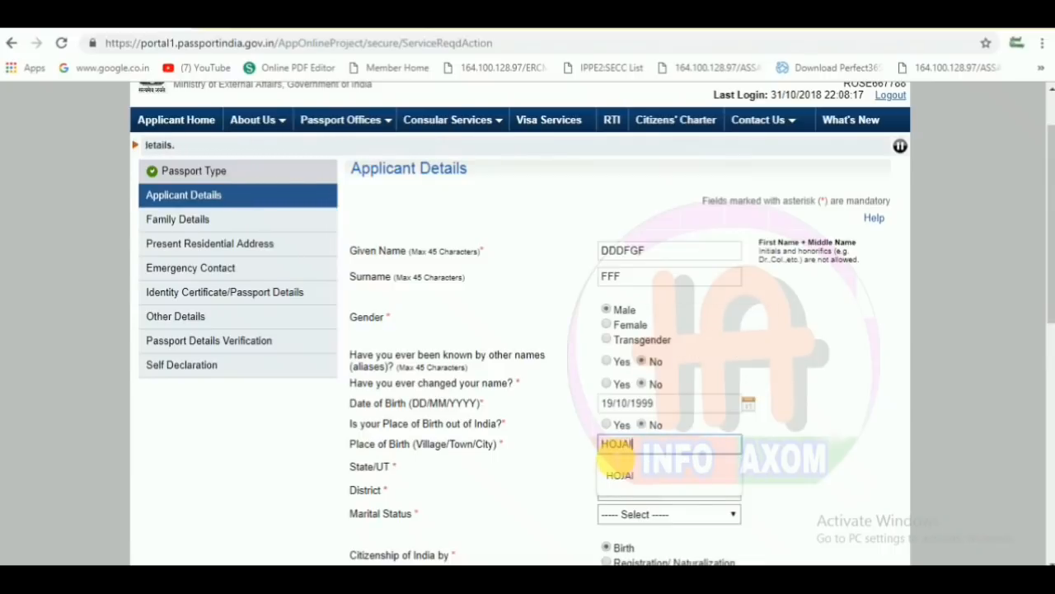
{"action": "left_click", "coordinate": [546, 457]}
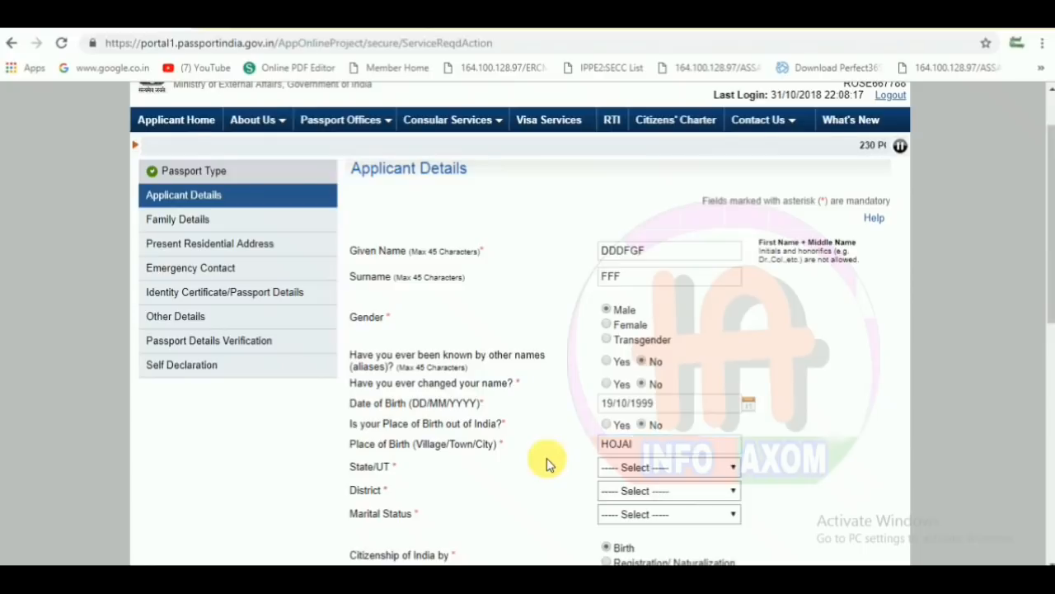
{"action": "left_click", "coordinate": [645, 470]}
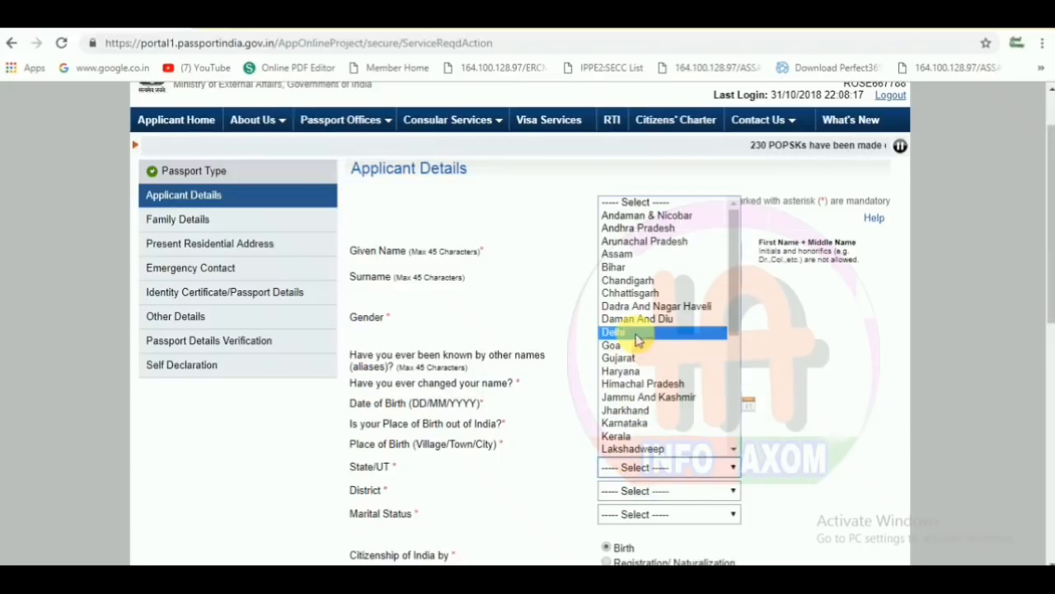
{"action": "left_click", "coordinate": [624, 261]}
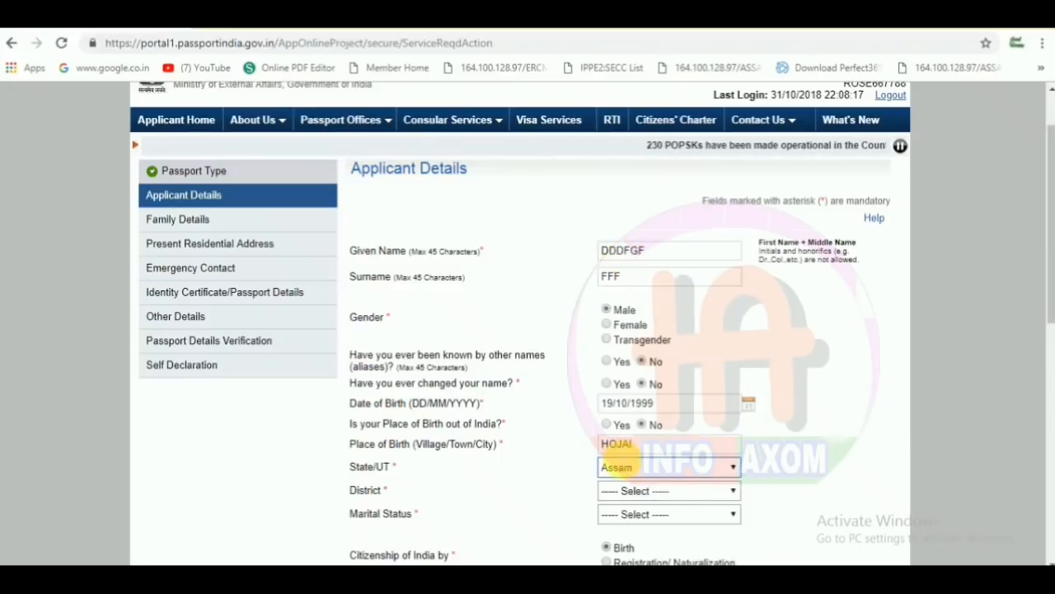
{"action": "left_click", "coordinate": [626, 490]}
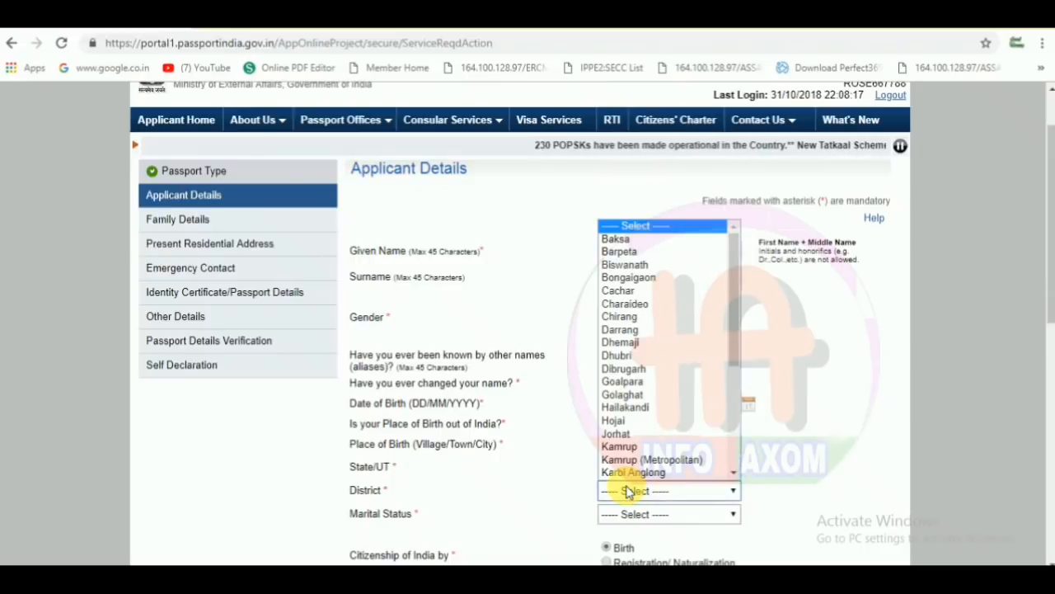
{"action": "type", "text": "ho"}
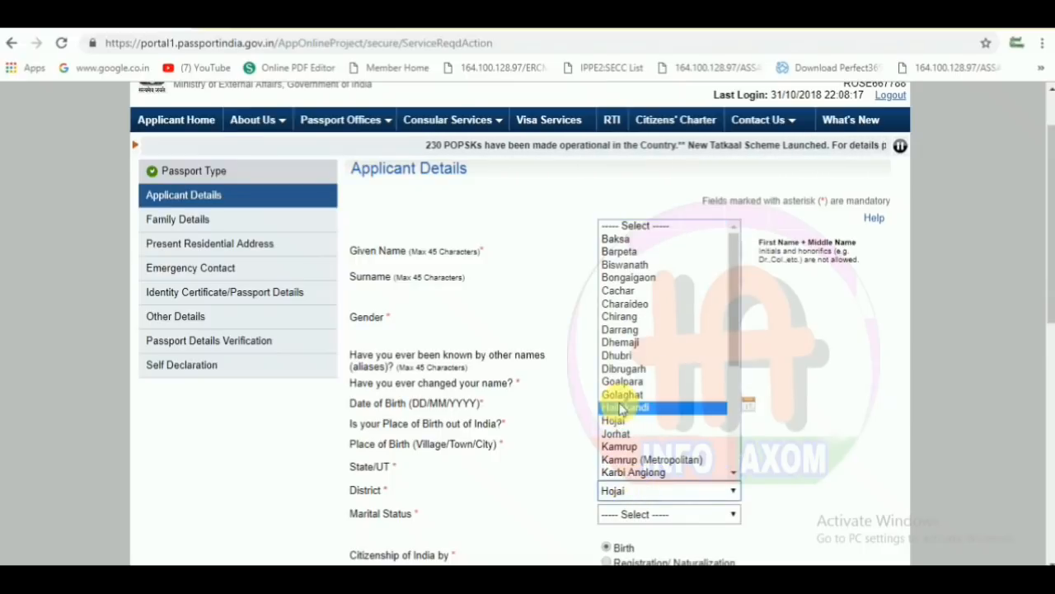
{"action": "left_click", "coordinate": [620, 422]}
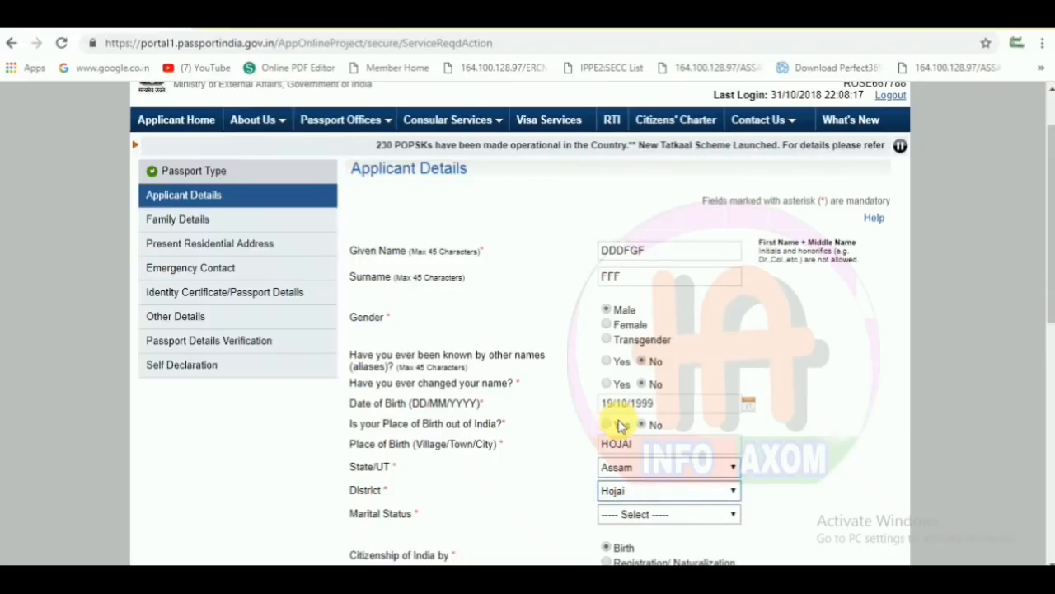
- Set the marital status to Single
{"action": "left_click", "coordinate": [629, 515]}
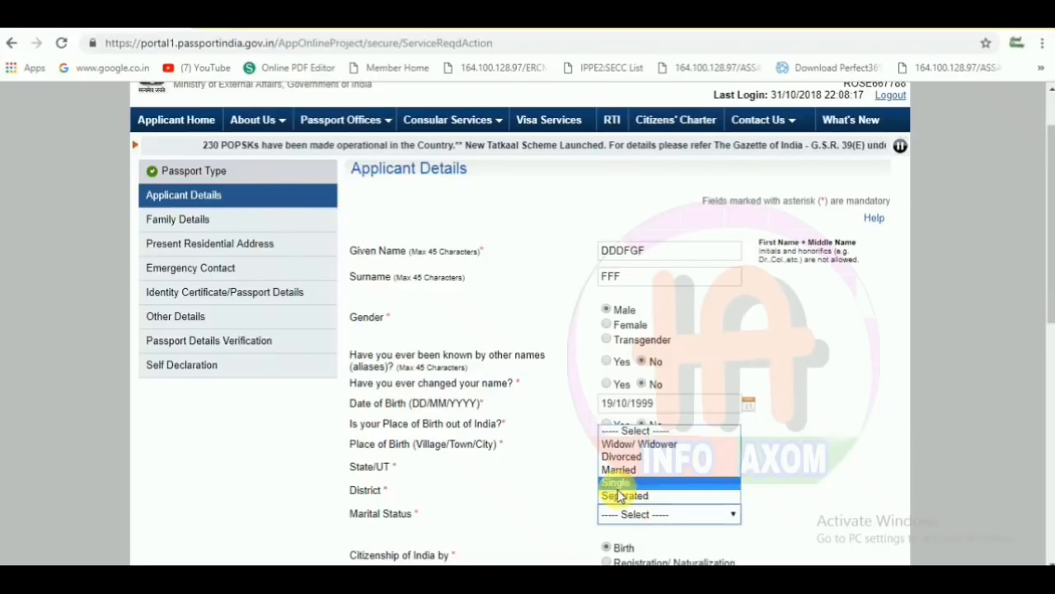
{"action": "left_click", "coordinate": [619, 483]}
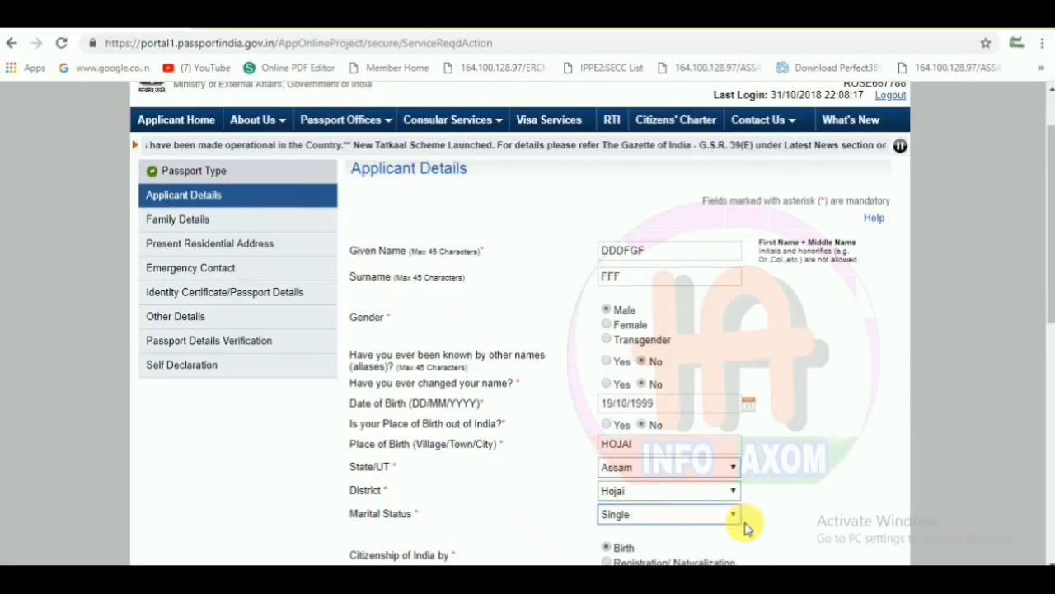
{"action": "left_click_drag", "start_coordinate": [1051, 312], "coordinate": [1049, 381]}
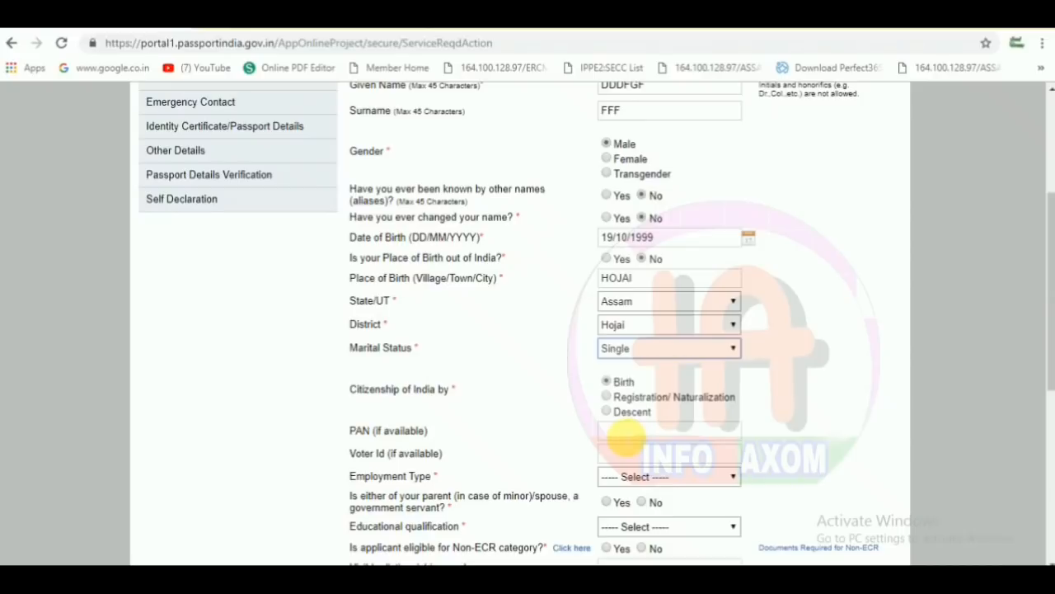
- Leave PAN and Voter Id blank; set employment Self Employed and education Graduate And Above
{"action": "left_click", "coordinate": [626, 437]}
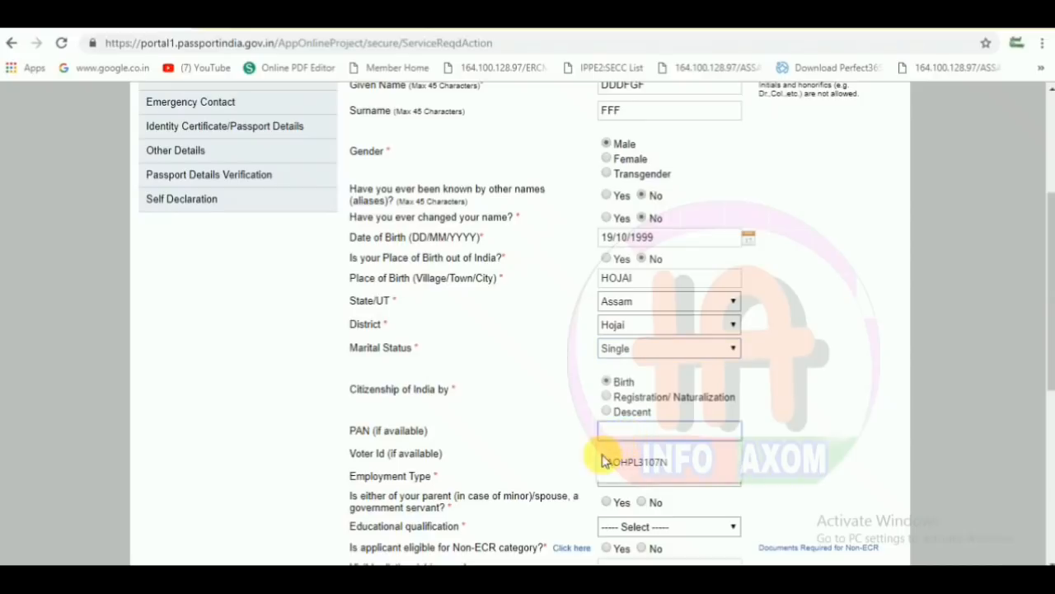
{"action": "left_click", "coordinate": [565, 454]}
{"action": "left_click", "coordinate": [633, 453]}
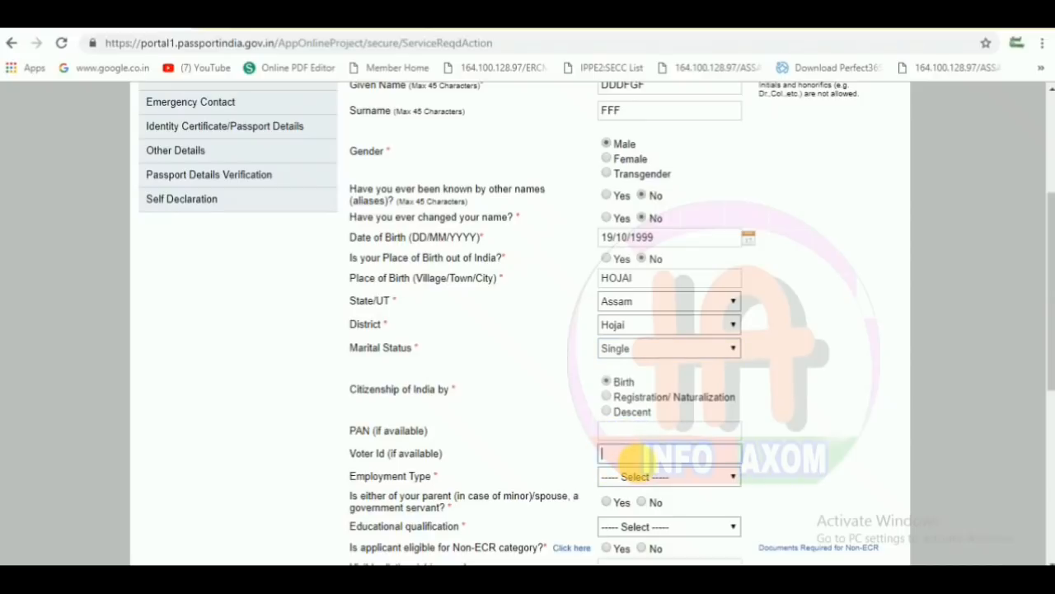
{"action": "left_click", "coordinate": [537, 440]}
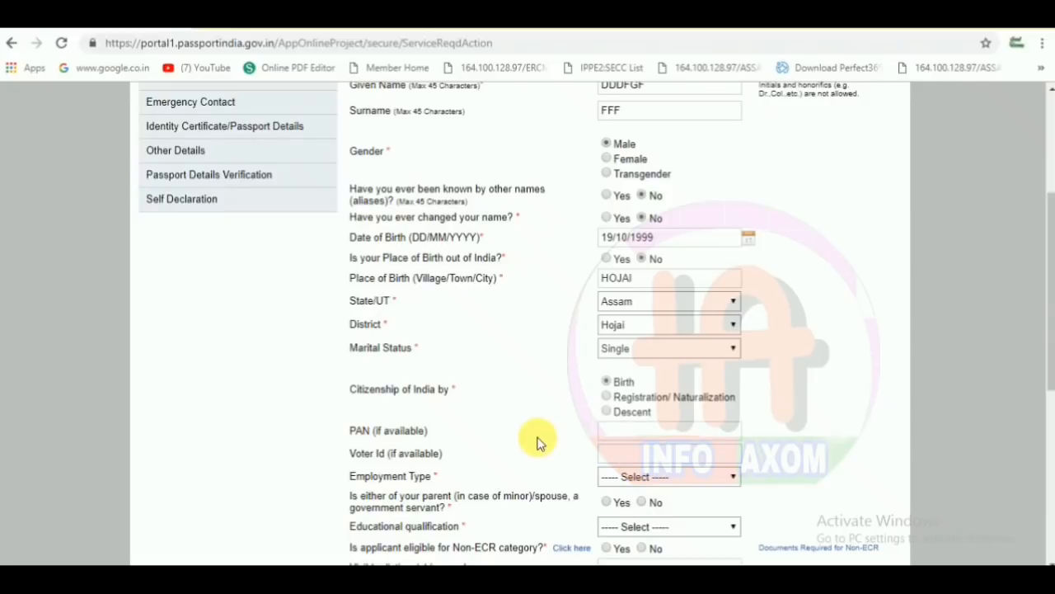
{"action": "left_click", "coordinate": [626, 478]}
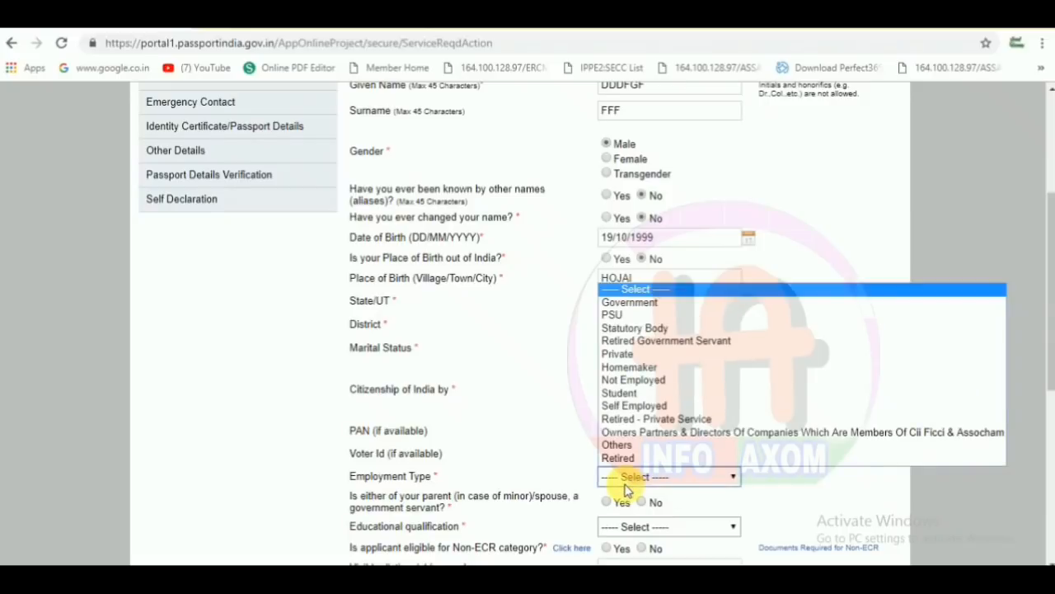
{"action": "left_click", "coordinate": [640, 406]}
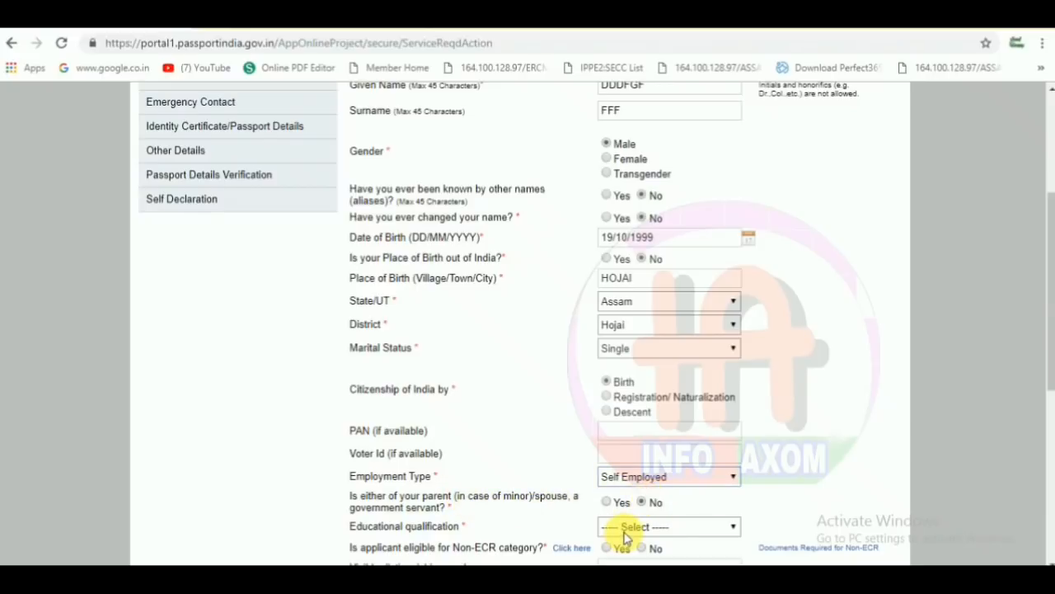
{"action": "left_click", "coordinate": [625, 527]}
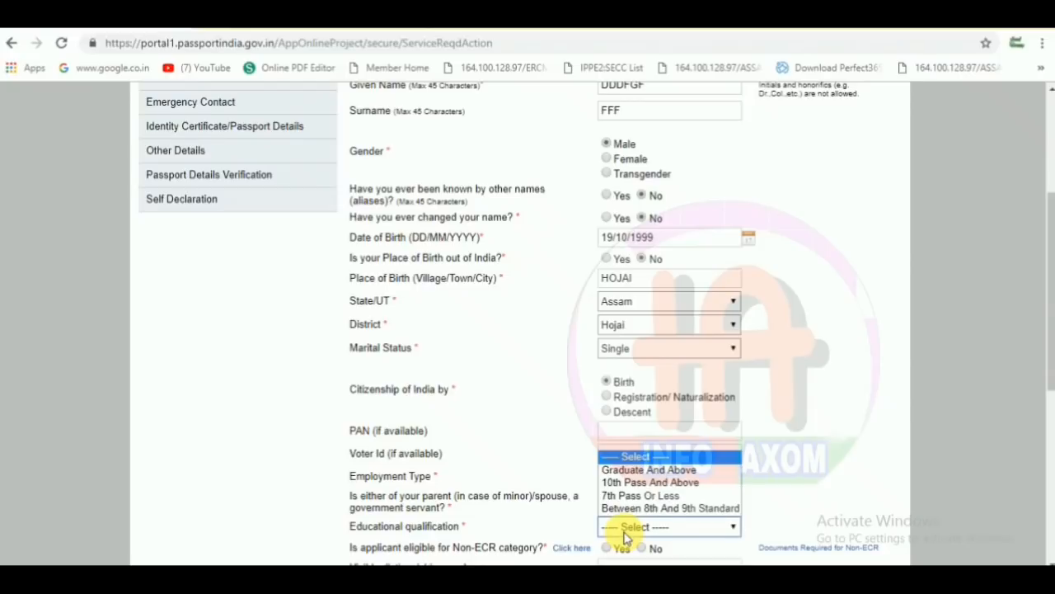
{"action": "left_click", "coordinate": [639, 472]}
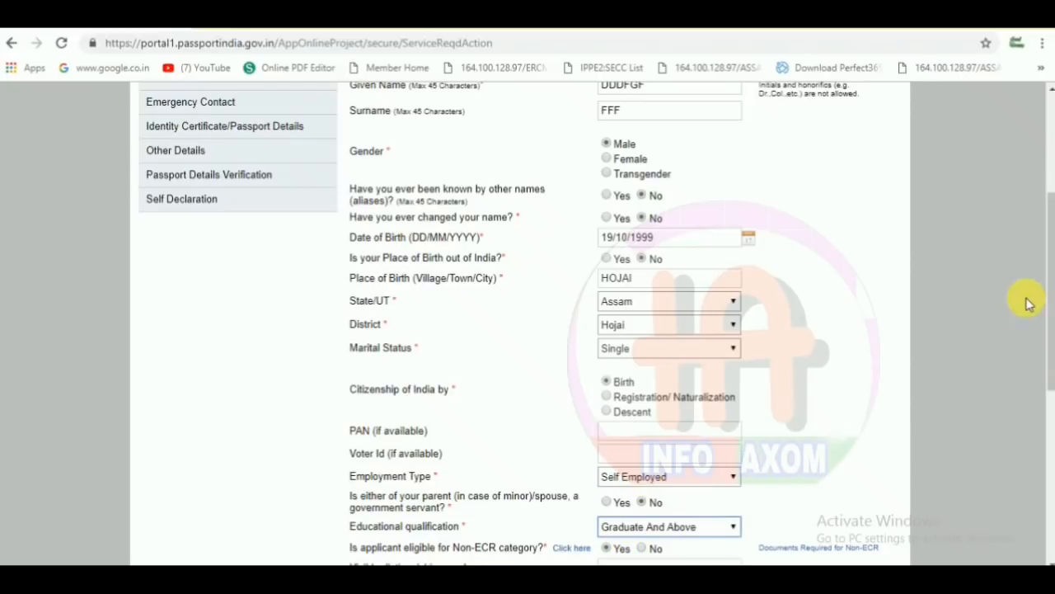
- Leave Aadhaar blank, save the applicant details, and continue to Family Details
{"action": "left_click_drag", "start_coordinate": [1047, 303], "coordinate": [1044, 372]}
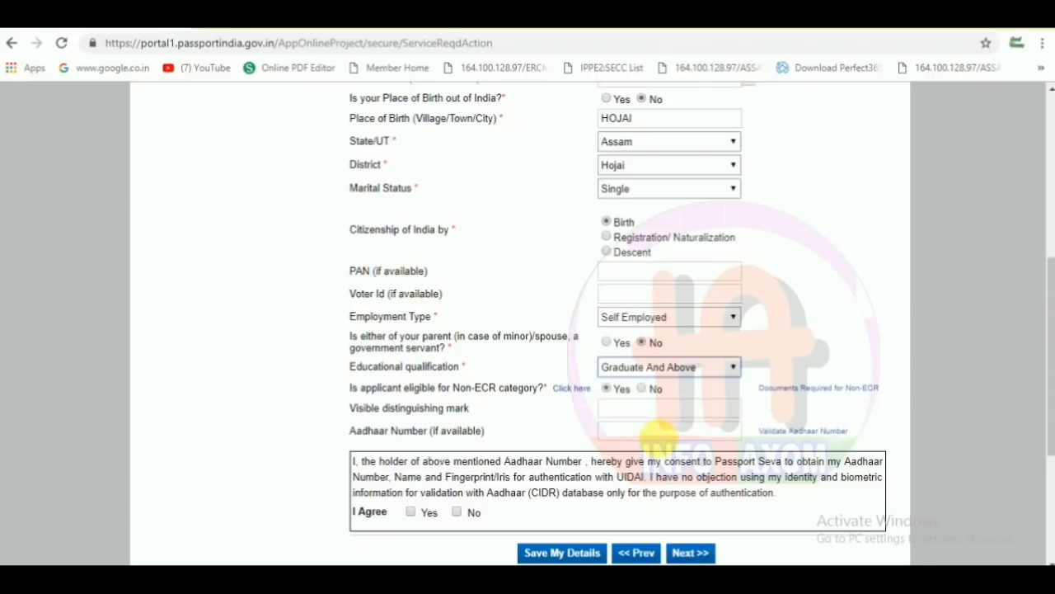
{"action": "left_click", "coordinate": [659, 437]}
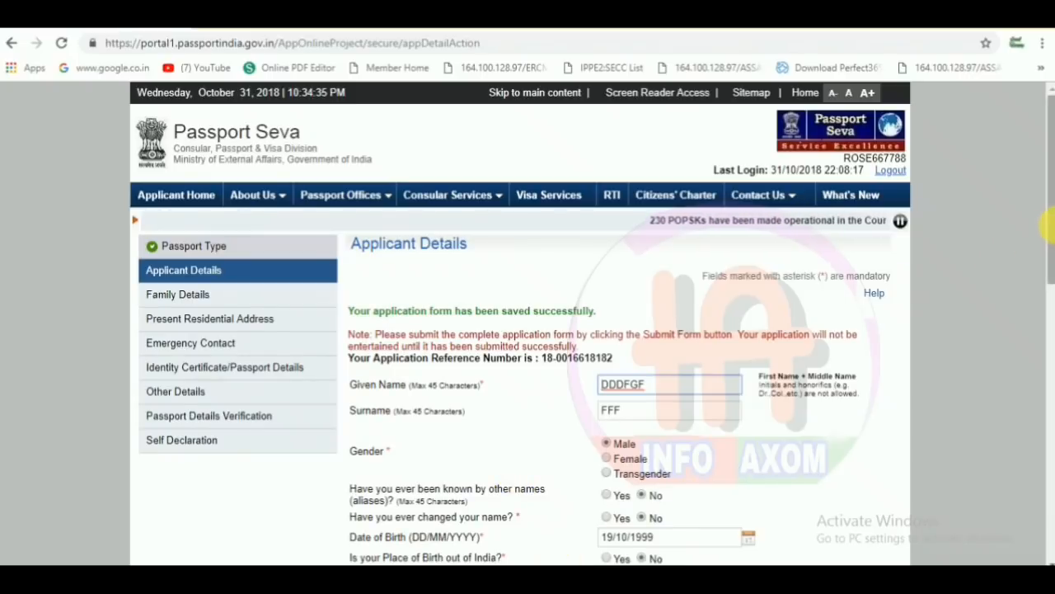
{"action": "left_click_drag", "start_coordinate": [1047, 226], "coordinate": [1036, 424]}
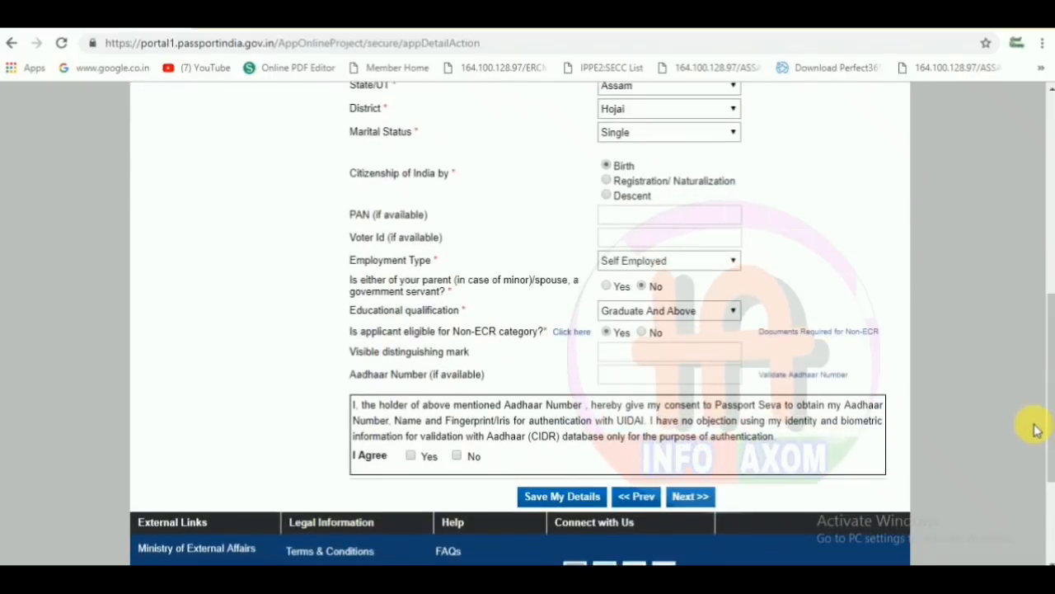
{"action": "left_click", "coordinate": [688, 496]}
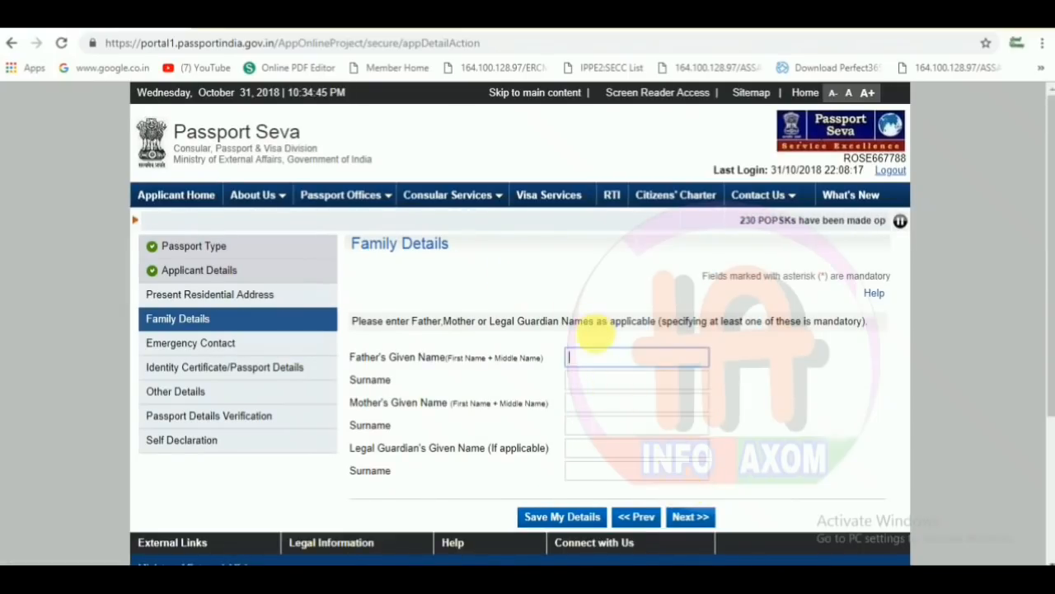
- Enter the father's given name and surname in Family Details
{"action": "left_click", "coordinate": [595, 360]}
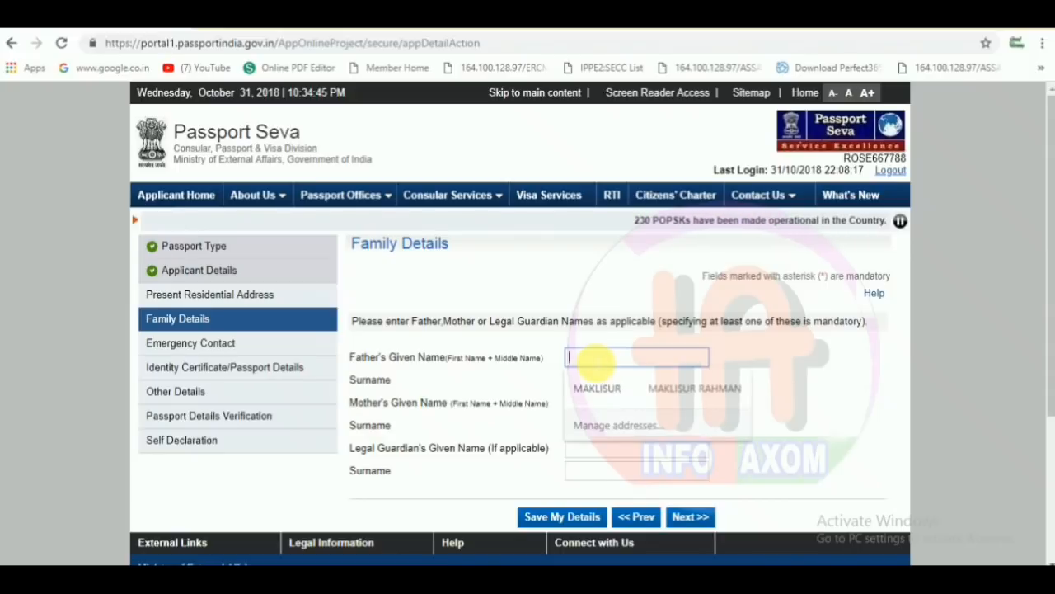
{"action": "type", "text": "FFF"}
{"action": "left_click", "coordinate": [601, 381]}
{"action": "type", "text": "B"}
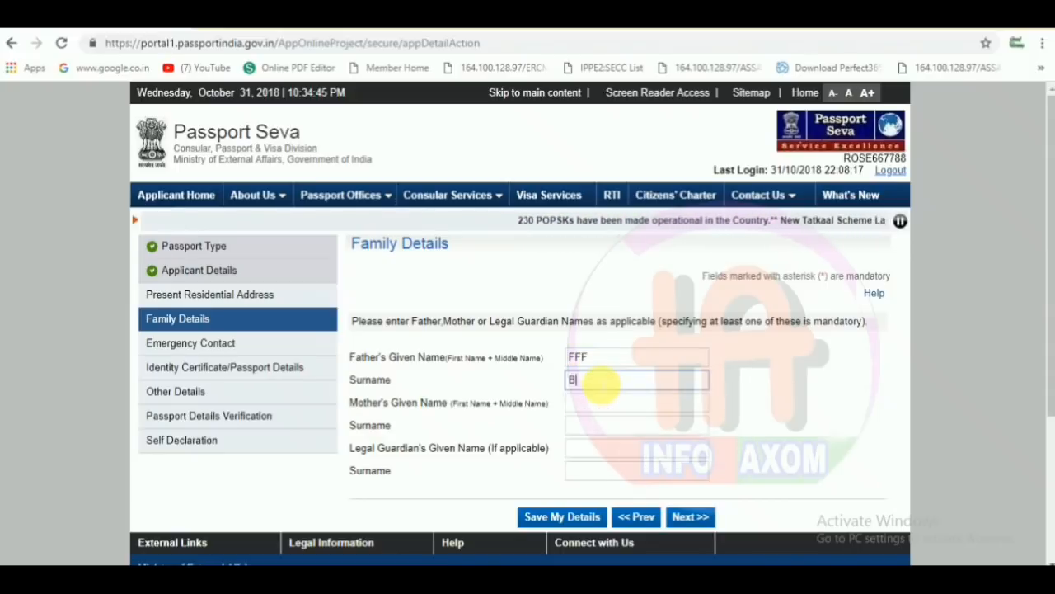
{"action": "type", "text": "B"}
- Enter the mother's given name and surname, save the family details, and continue to the address section
{"action": "left_click", "coordinate": [582, 402]}
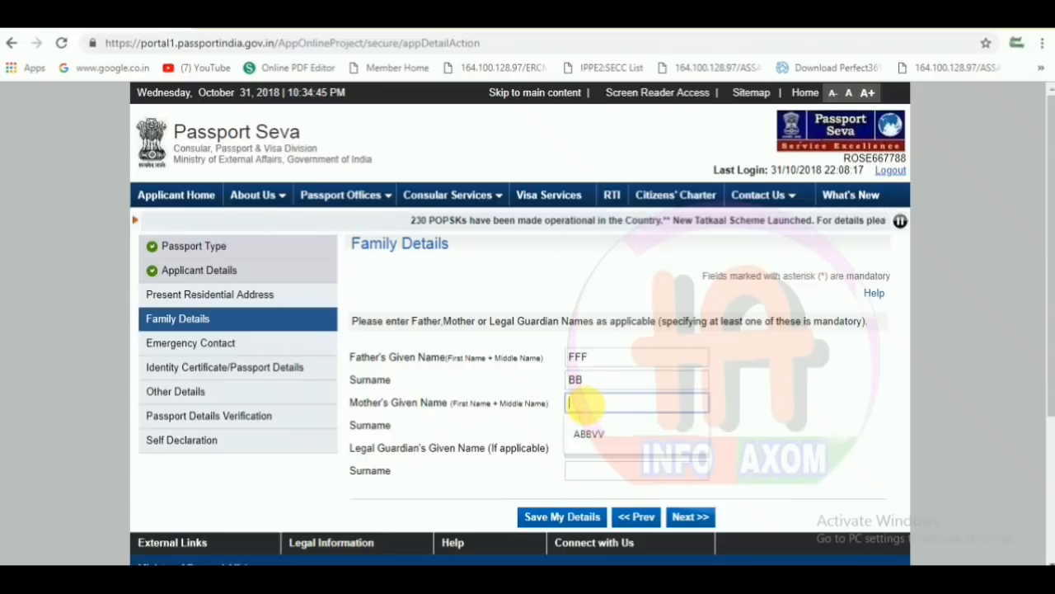
{"action": "type", "text": "GGG"}
{"action": "left_click", "coordinate": [596, 437]}
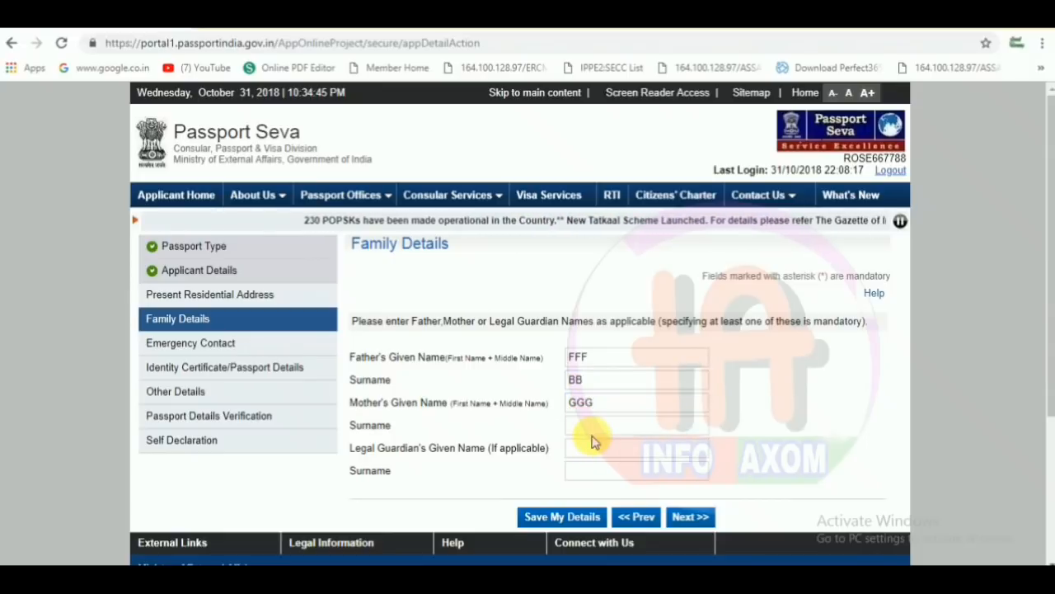
{"action": "left_click", "coordinate": [606, 425]}
{"action": "type", "text": "GG"}
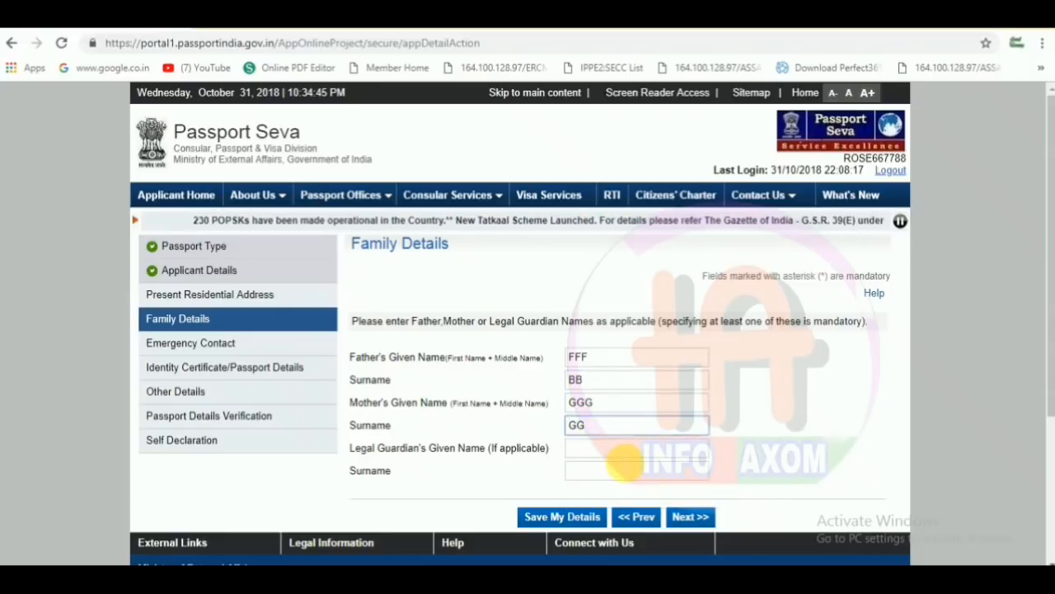
{"action": "left_click", "coordinate": [571, 517]}
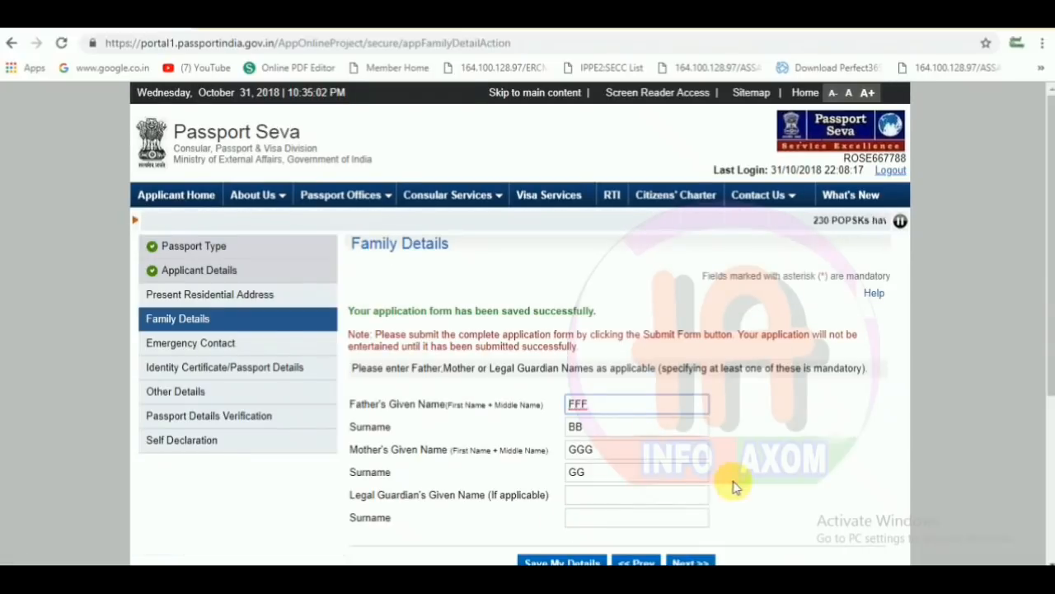
{"action": "left_click", "coordinate": [683, 561]}
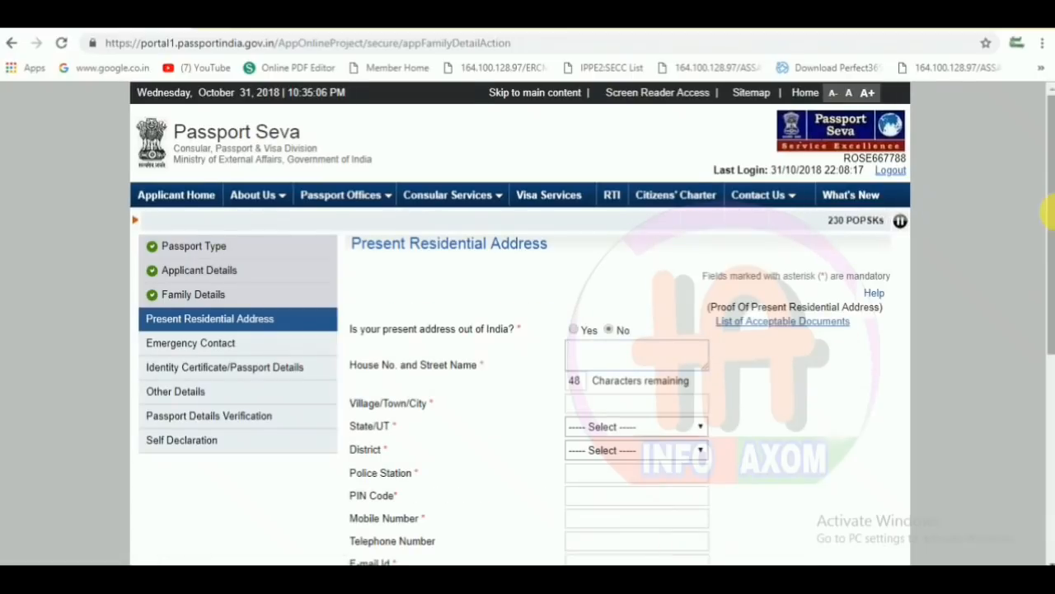
- Fill in the house number, street and town of the present address
{"action": "scroll", "coordinate": [1040, 239], "scroll_direction": "down", "scroll_amount": 1}
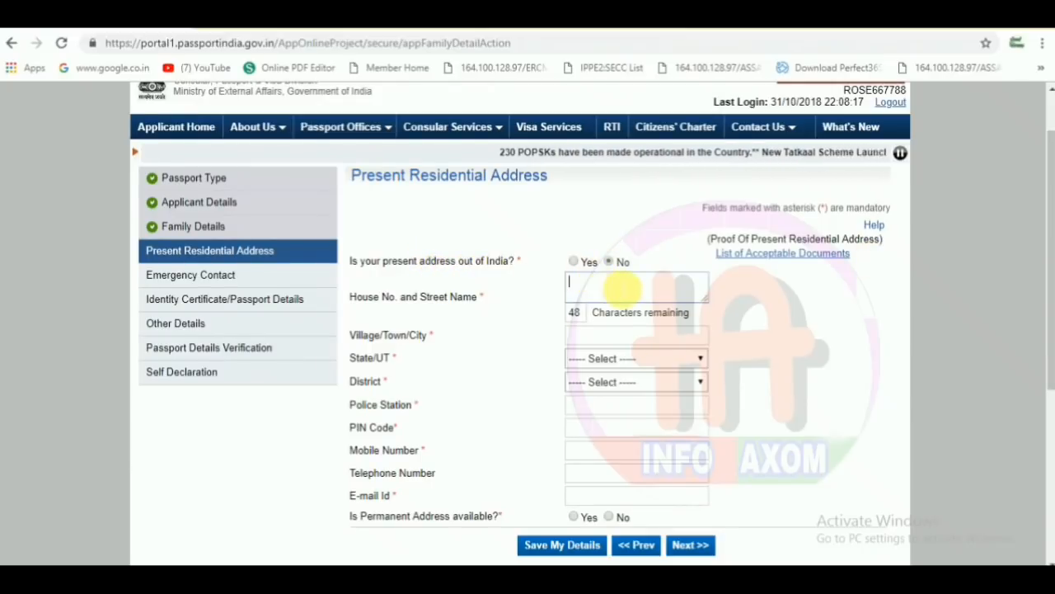
{"action": "left_click", "coordinate": [578, 287]}
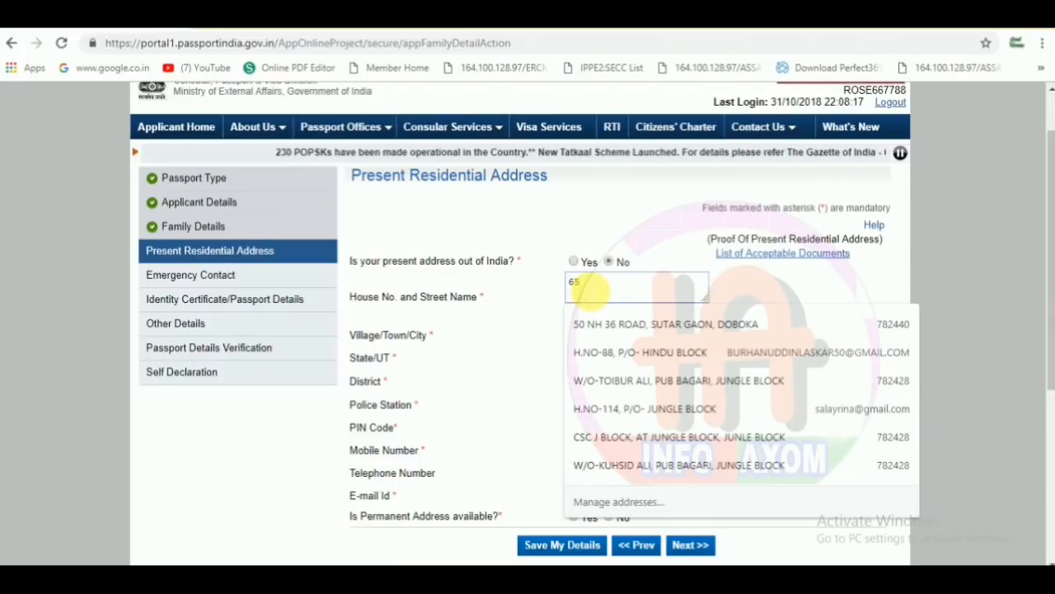
{"action": "left_click", "coordinate": [567, 335]}
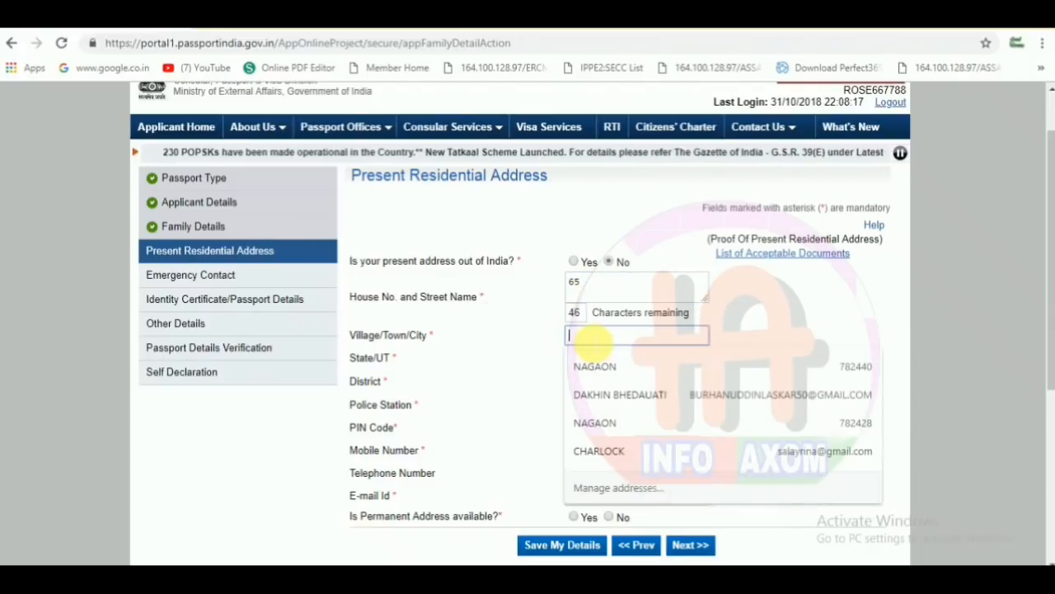
{"action": "type", "text": "HOJ"}
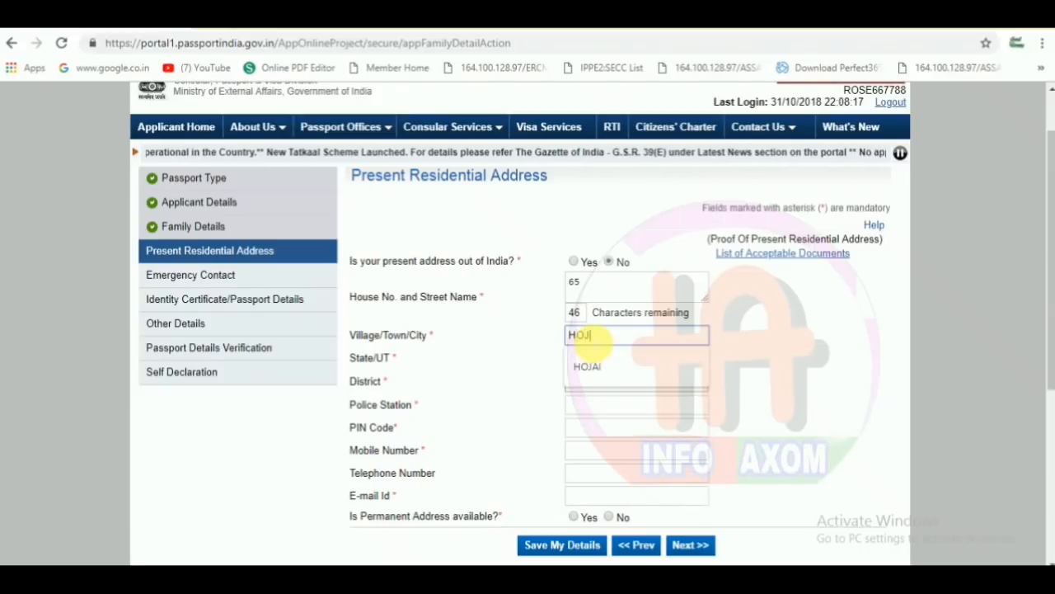
{"action": "left_click", "coordinate": [602, 371]}
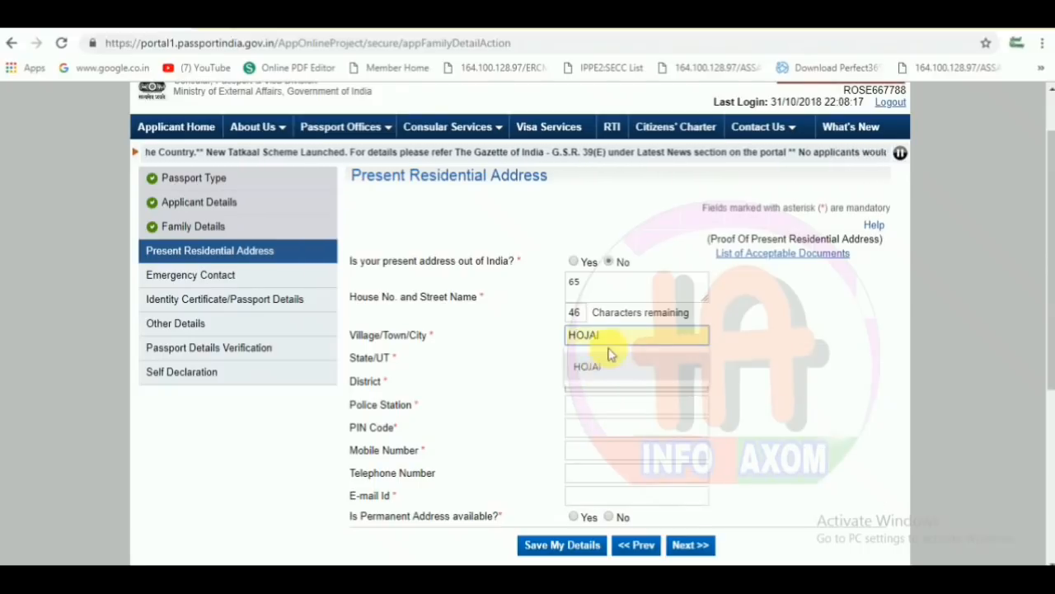
{"action": "left_click", "coordinate": [488, 371]}
- Set the address state to Assam and the district to Hojai
{"action": "left_click", "coordinate": [620, 360]}
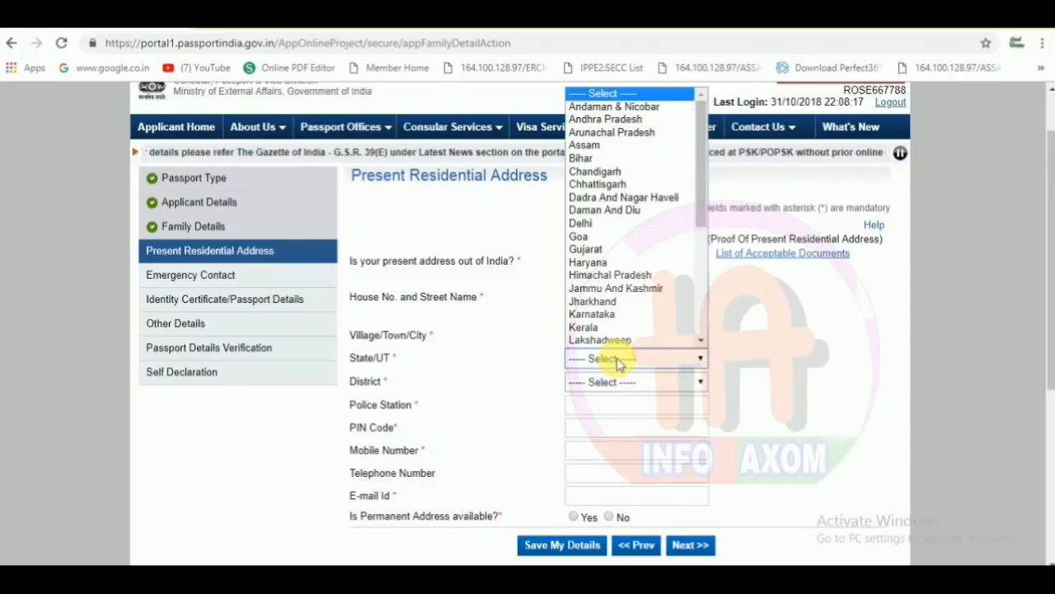
{"action": "key", "text": "h"}
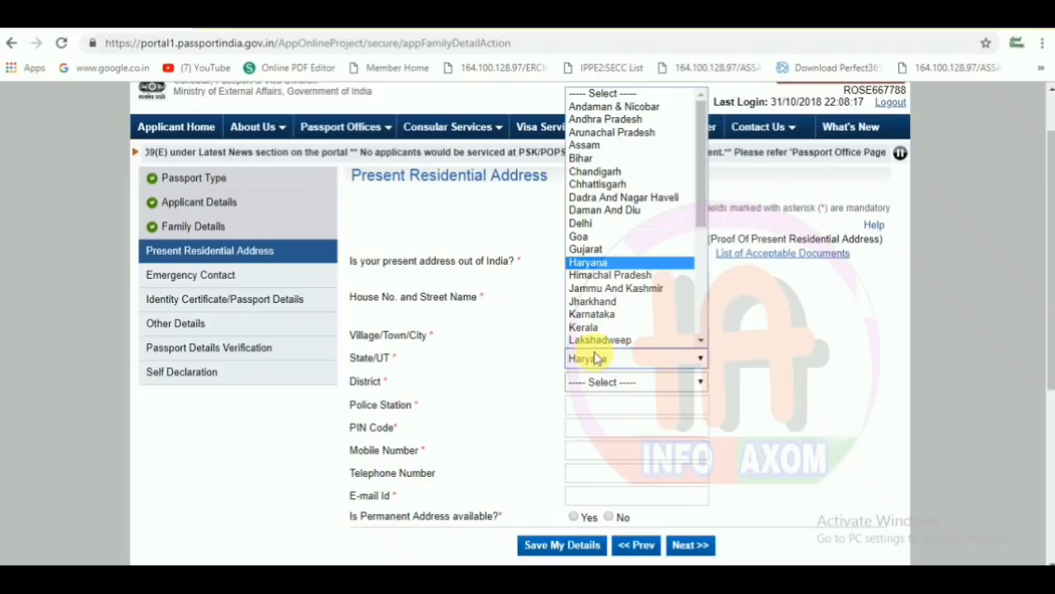
{"action": "left_click", "coordinate": [595, 148]}
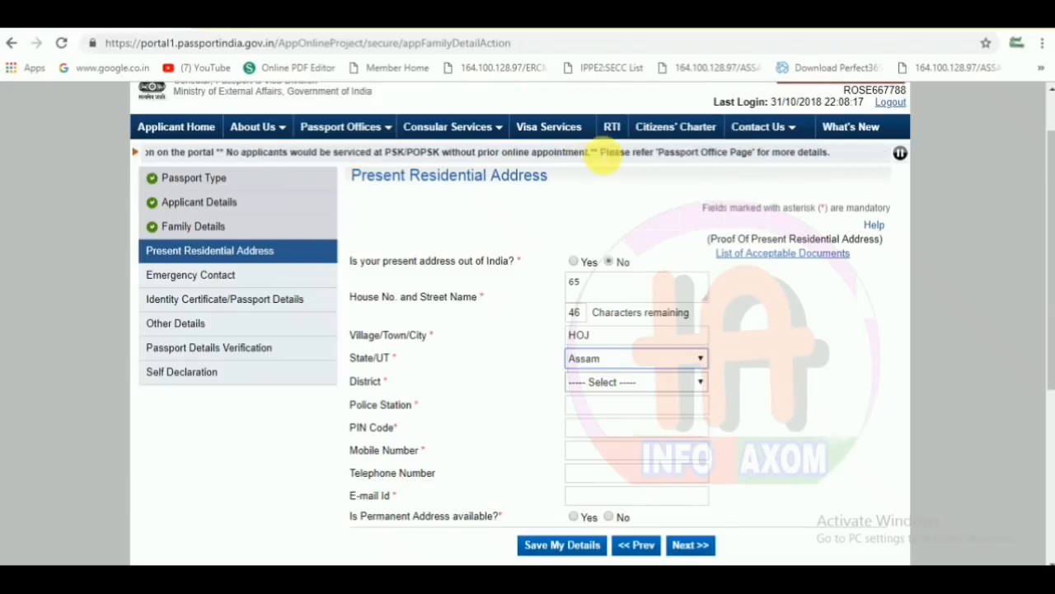
{"action": "left_click", "coordinate": [606, 384]}
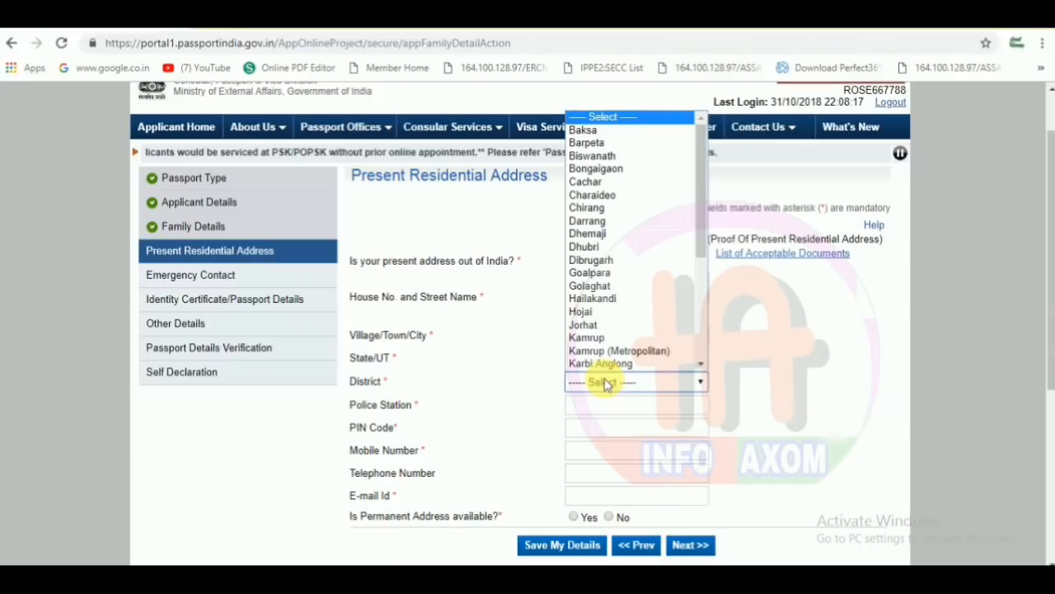
{"action": "left_click", "coordinate": [588, 313]}
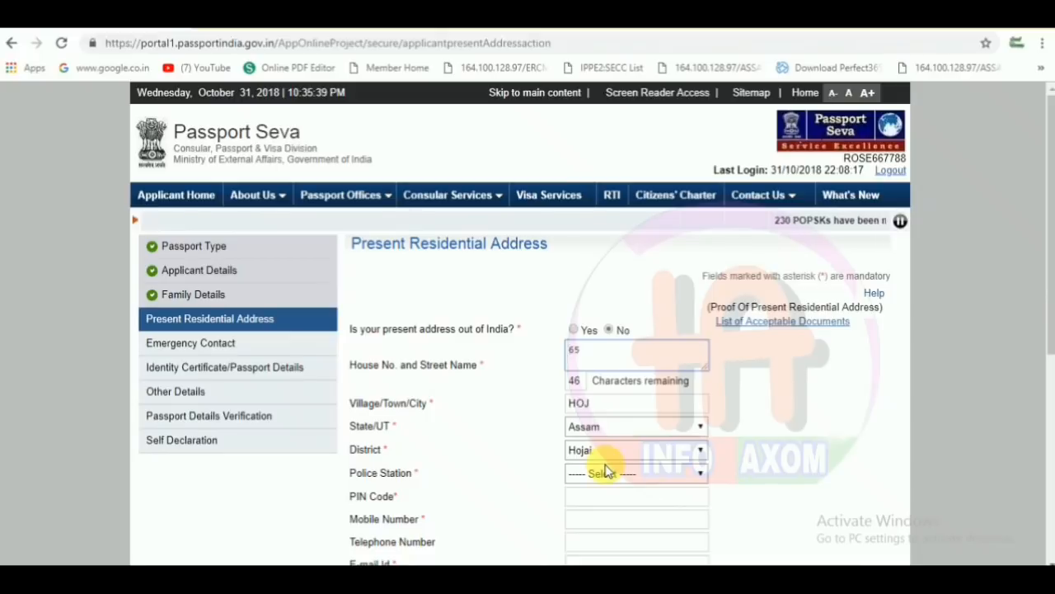
- Choose JAMUNAMUKH as the police station and enter the PIN code
{"action": "left_click", "coordinate": [599, 477]}
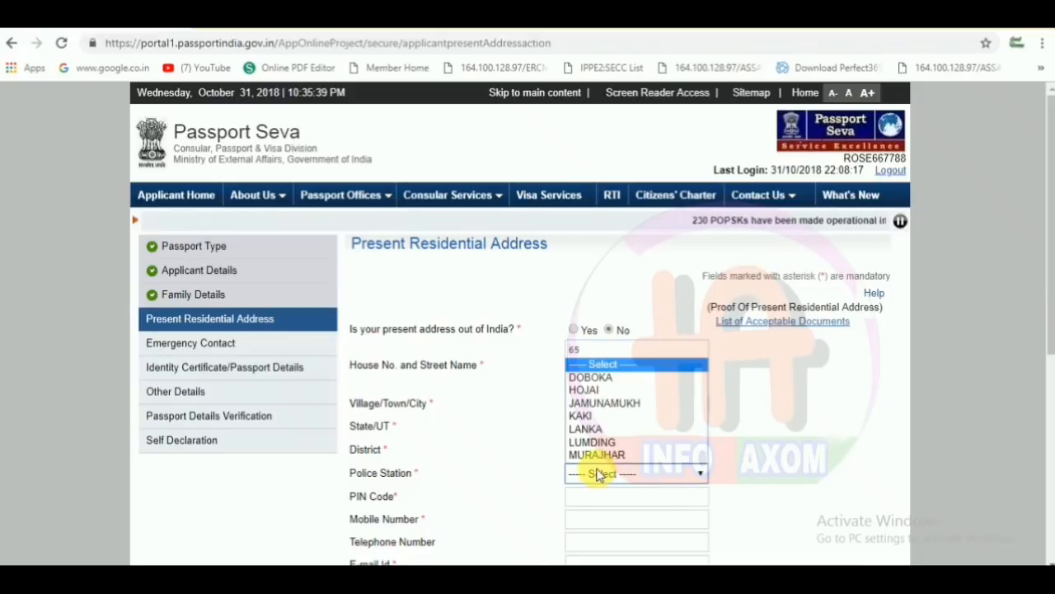
{"action": "left_click", "coordinate": [602, 403]}
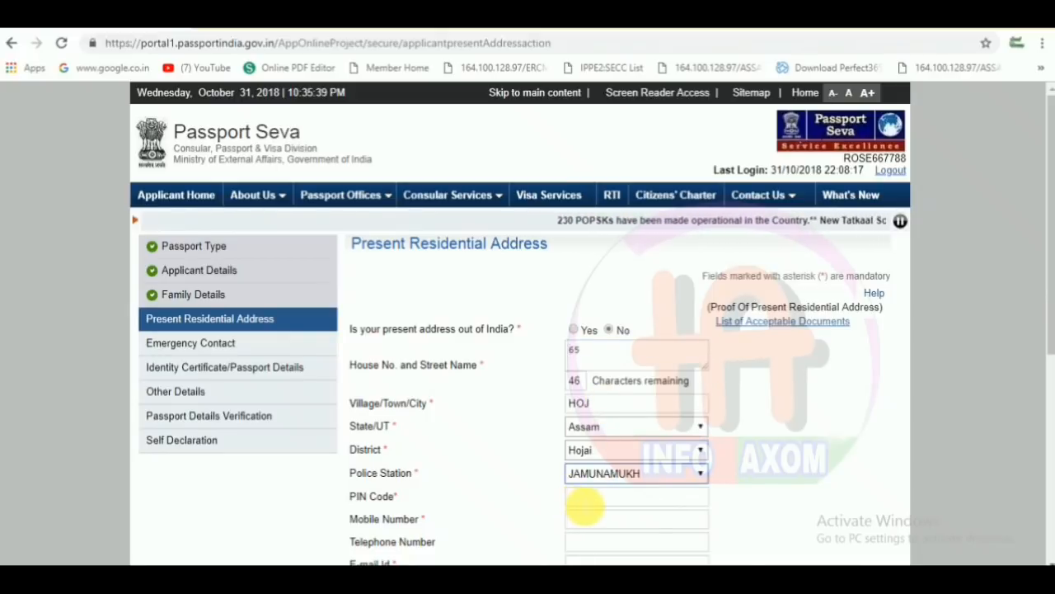
{"action": "left_click", "coordinate": [585, 499]}
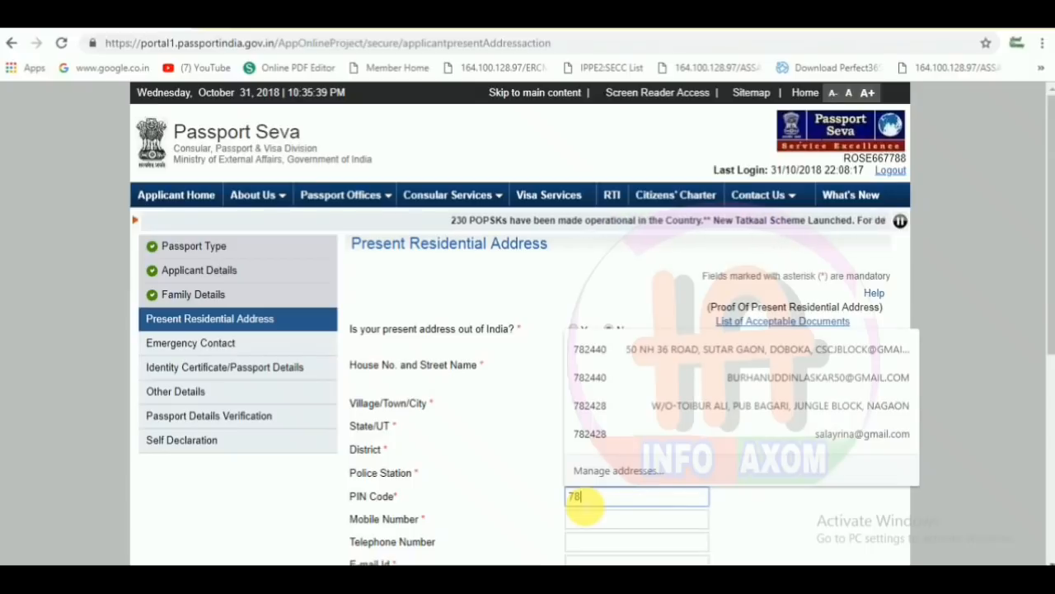
{"action": "type", "text": "2440"}
{"action": "left_click", "coordinate": [532, 493]}
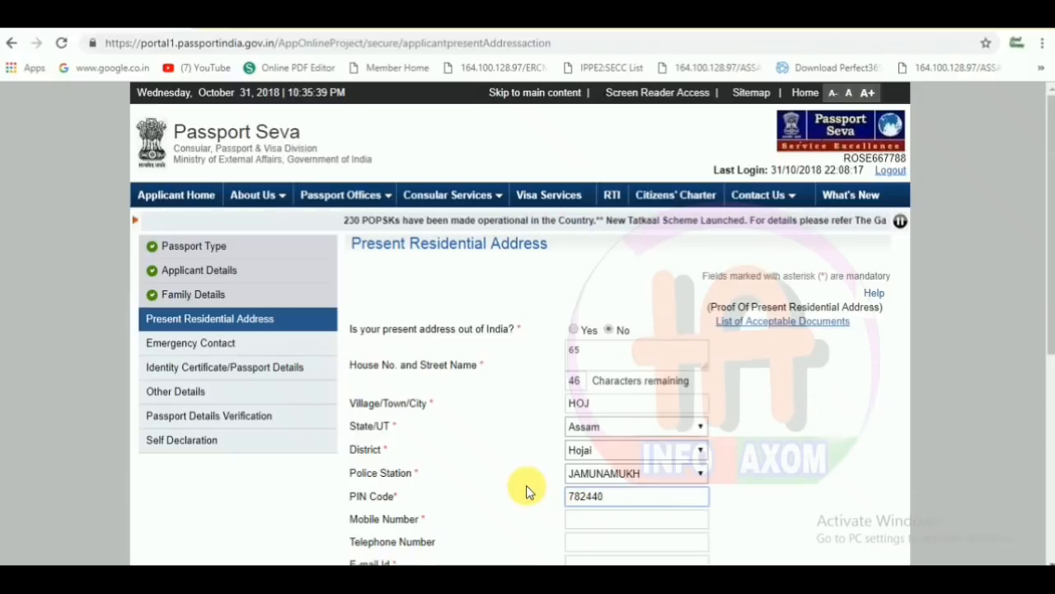
- Enter the applicant's mobile number and begin the e-mail address
{"action": "left_click", "coordinate": [611, 522]}
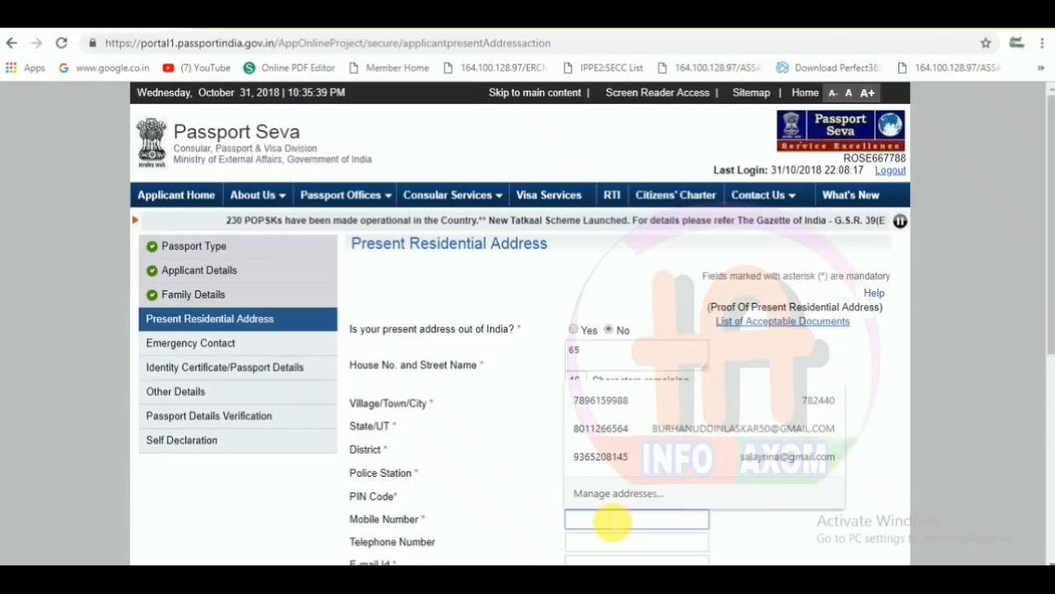
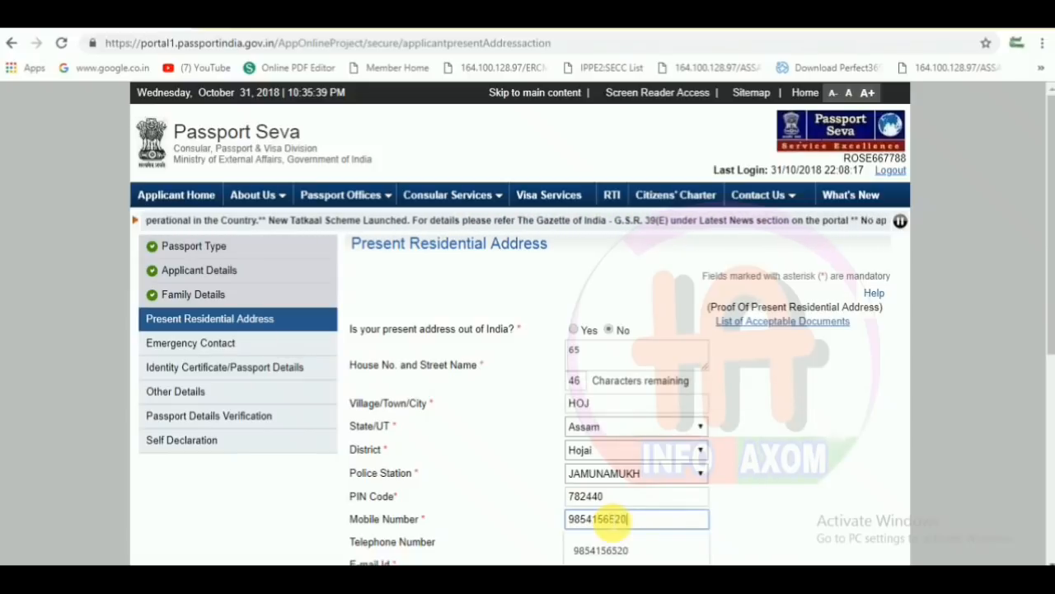
{"action": "left_click", "coordinate": [492, 470]}
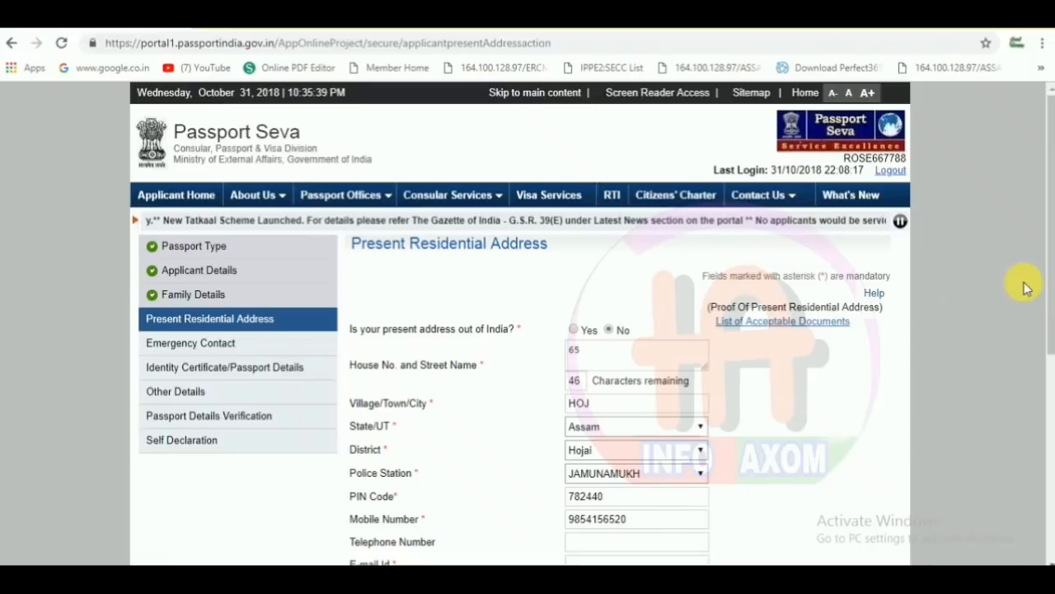
{"action": "left_click_drag", "start_coordinate": [1046, 287], "coordinate": [1045, 341]}
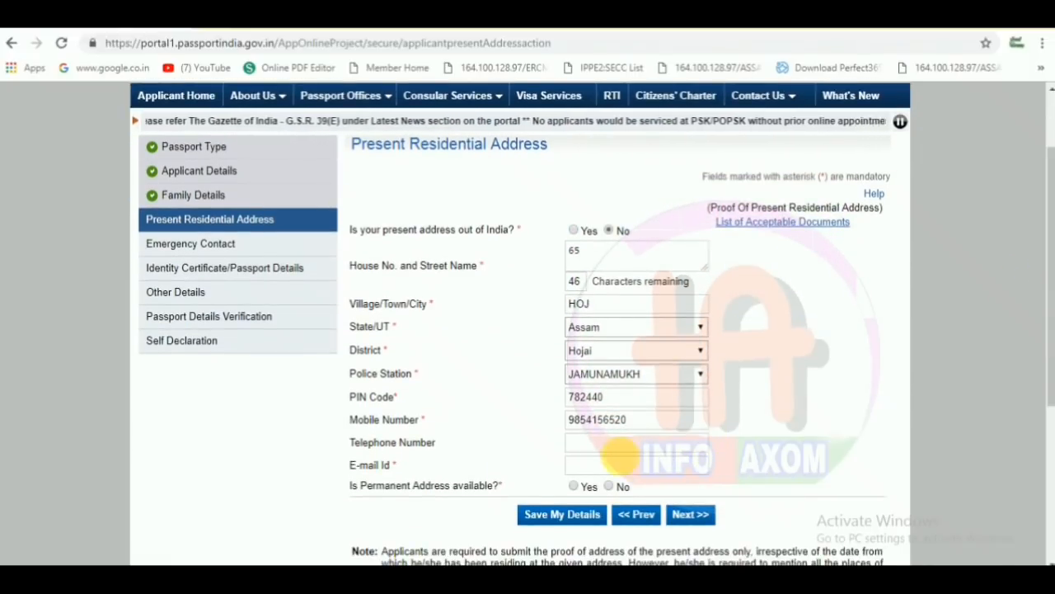
{"action": "left_click", "coordinate": [617, 465]}
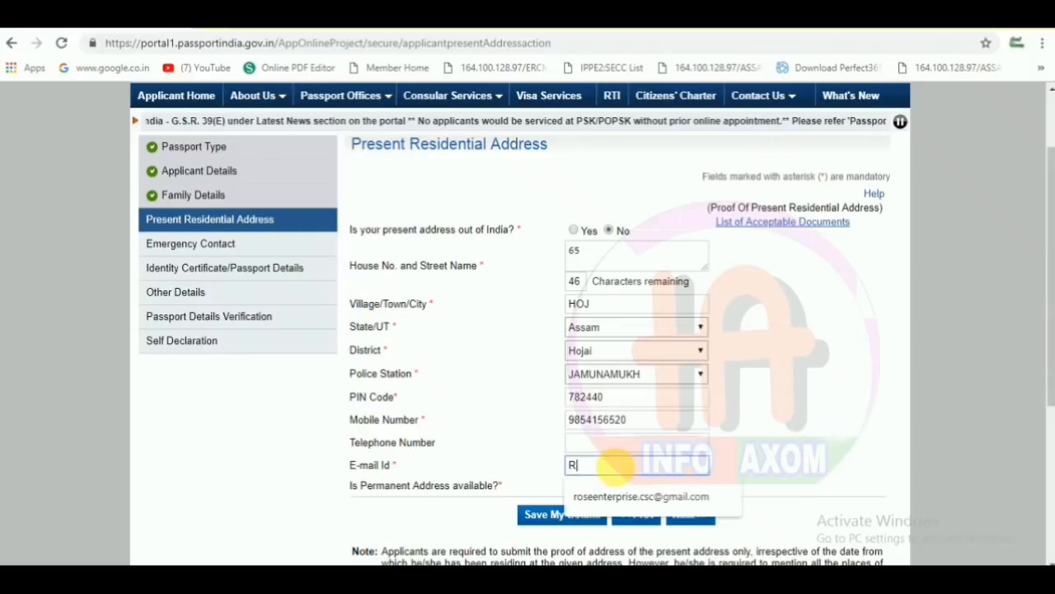
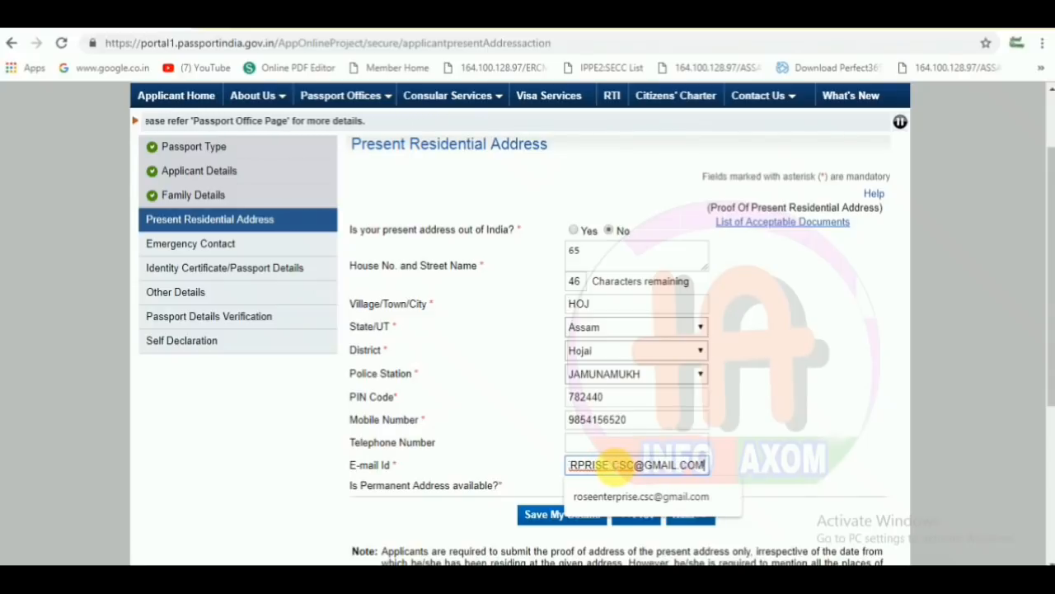
- Mark the permanent address as available and same as present, save, and accept the RPO warning
{"action": "left_click", "coordinate": [503, 461]}
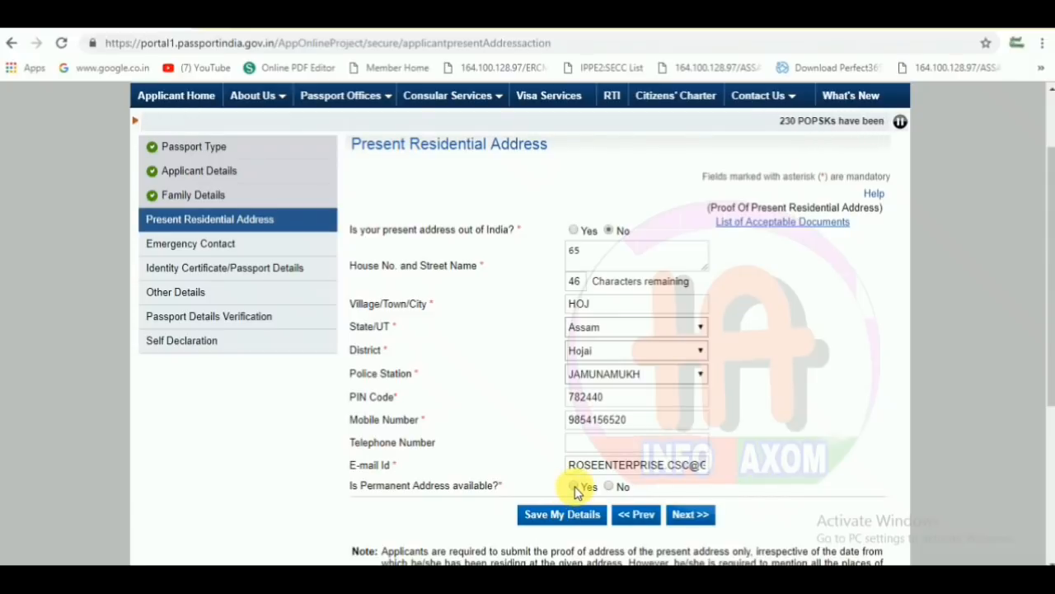
{"action": "left_click", "coordinate": [574, 486]}
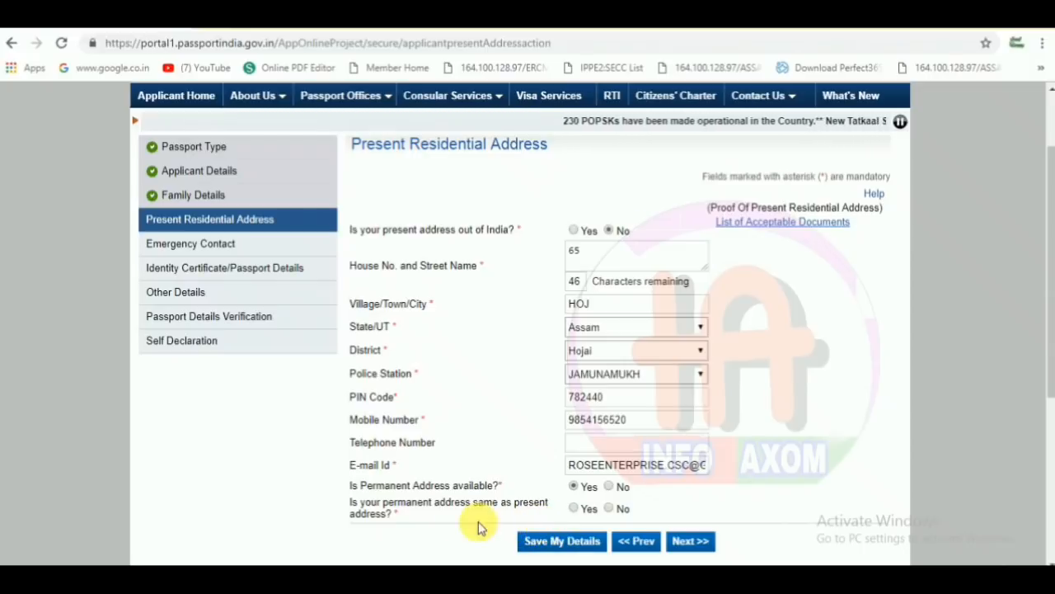
{"action": "left_click", "coordinate": [575, 511]}
{"action": "left_click", "coordinate": [566, 542]}
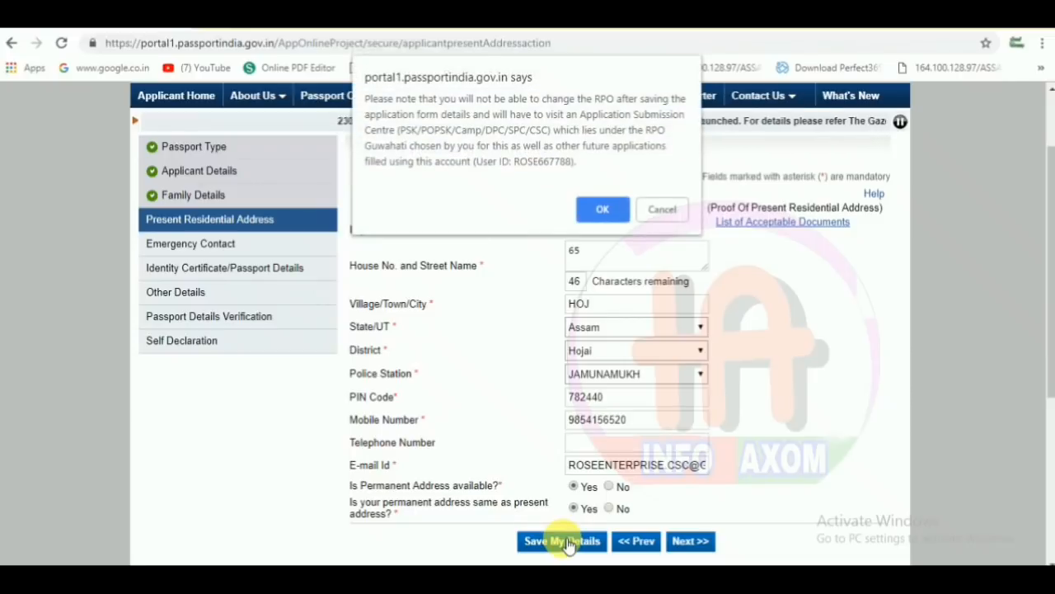
{"action": "left_click", "coordinate": [608, 210]}
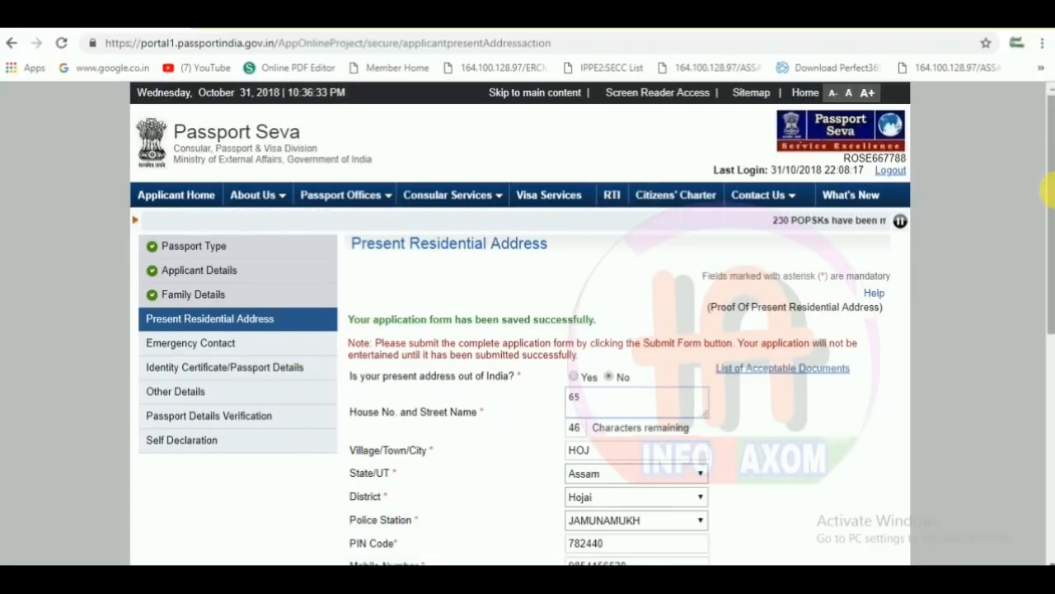
- Proceed to the Emergency Contact step, confirming the regional passport office notice
{"action": "left_click_drag", "start_coordinate": [1047, 194], "coordinate": [1008, 306]}
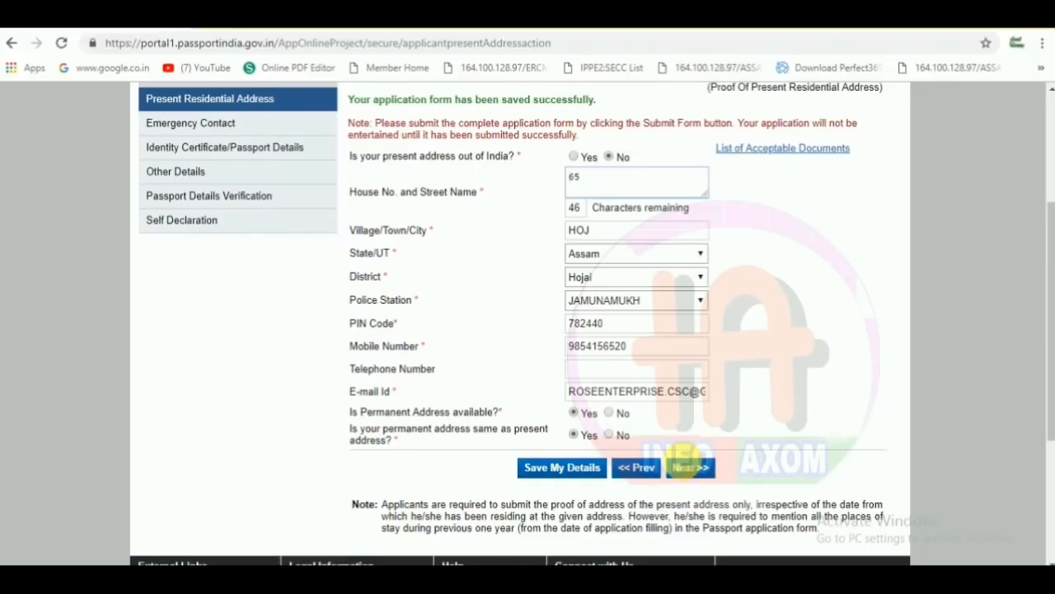
{"action": "left_click", "coordinate": [691, 468]}
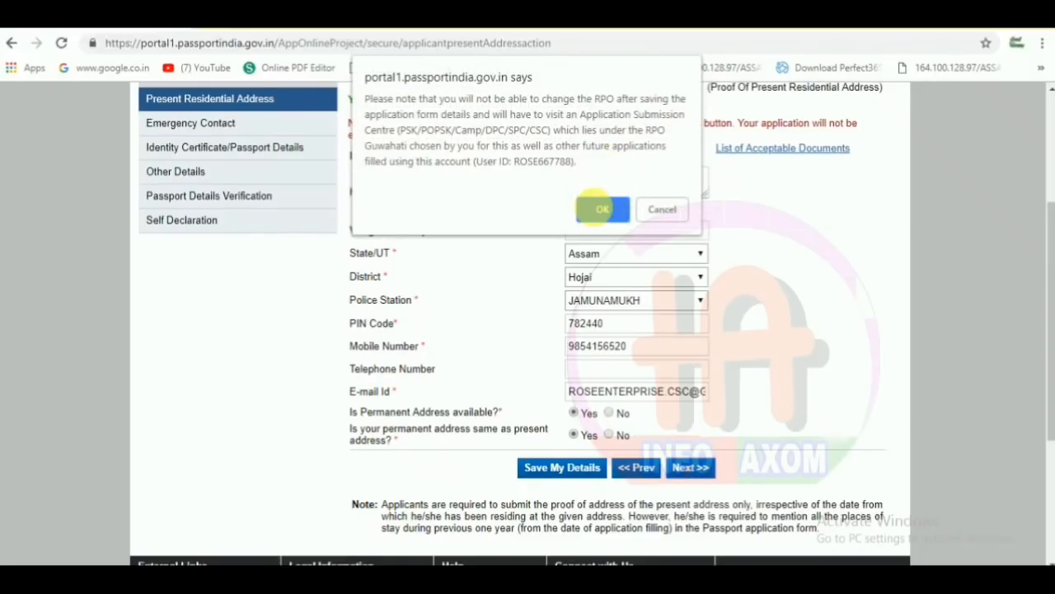
{"action": "left_click", "coordinate": [599, 210]}
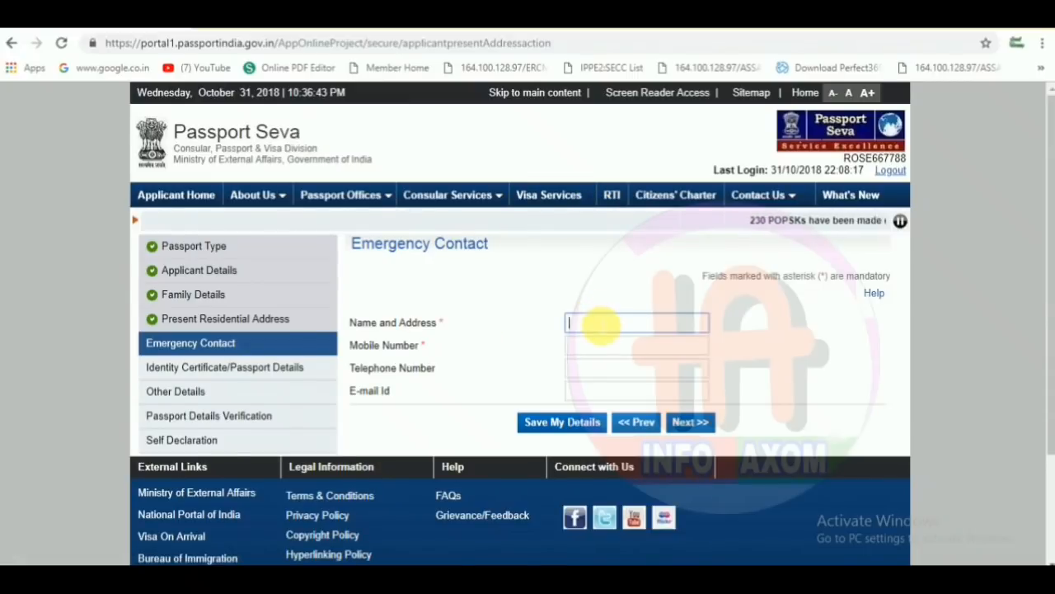
- Enter the emergency contact's name and mobile number, then save the Emergency Contact details
{"action": "left_click", "coordinate": [601, 326]}
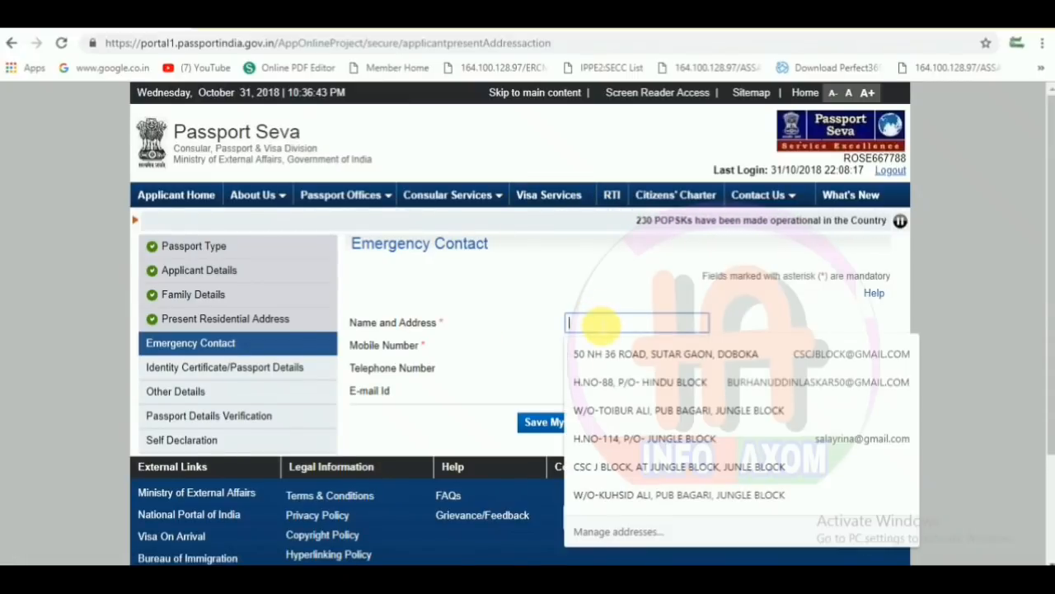
{"action": "type", "text": "RO"}
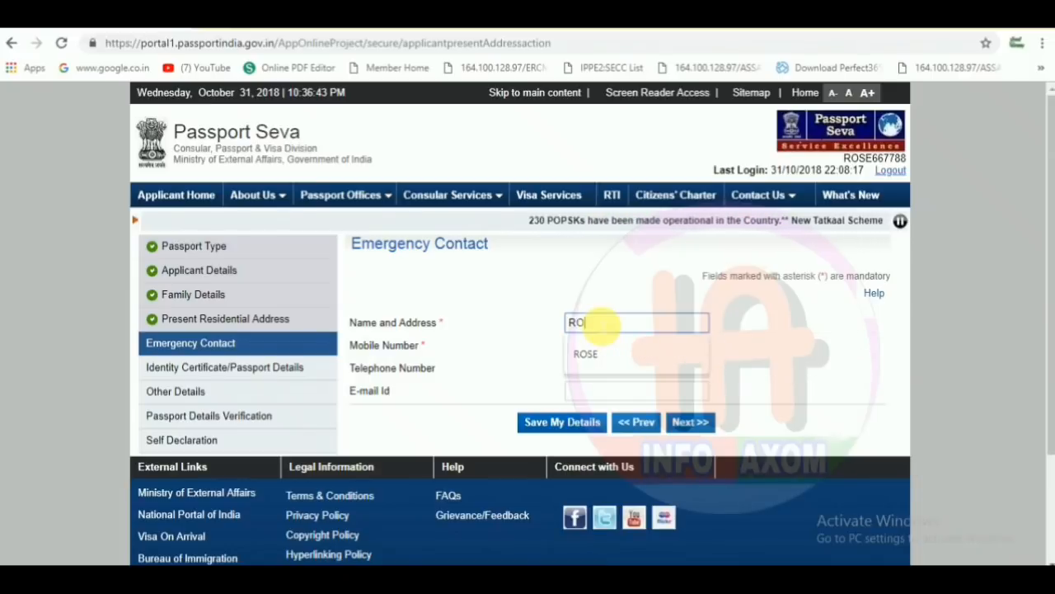
{"action": "type", "text": "SE FFGH"}
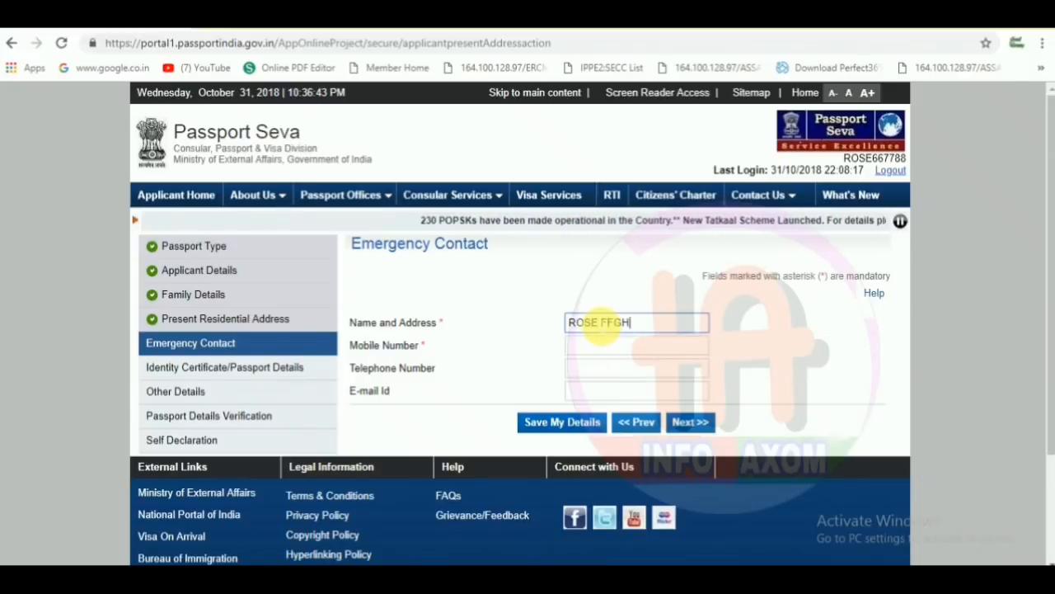
{"action": "left_click", "coordinate": [593, 352]}
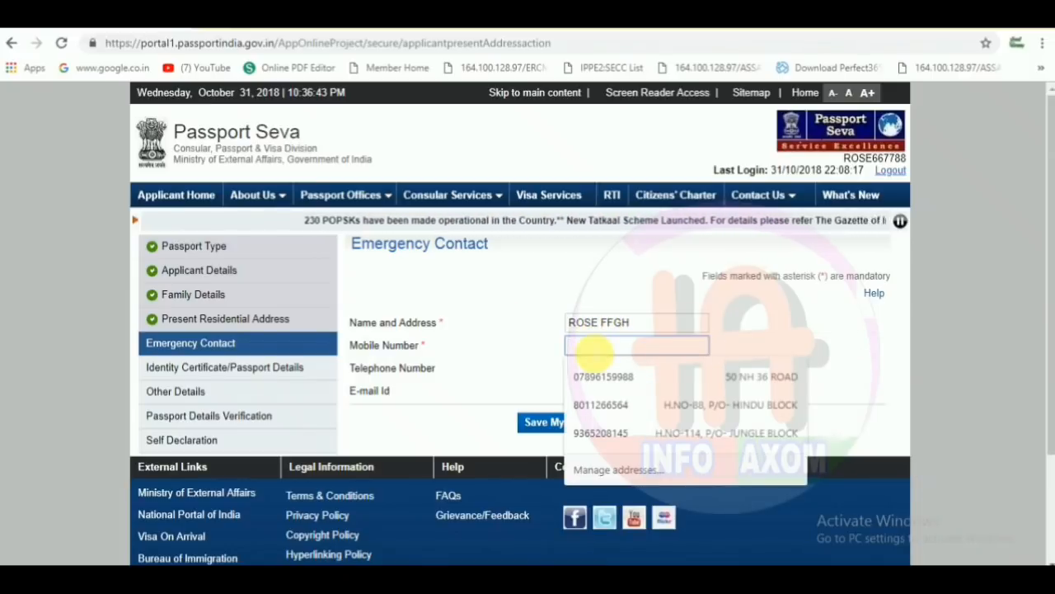
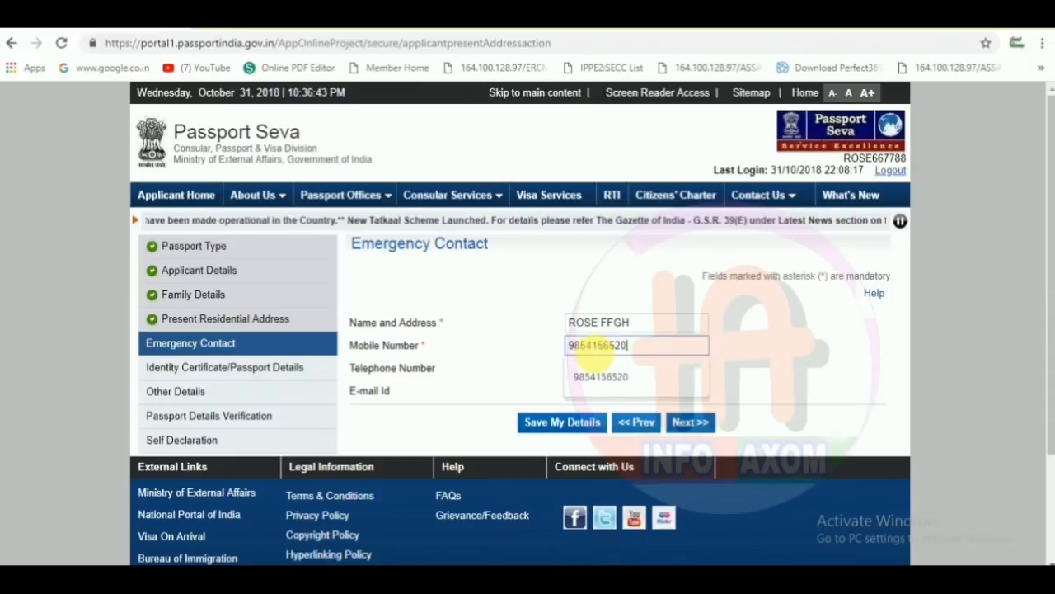
{"action": "left_click", "coordinate": [495, 359]}
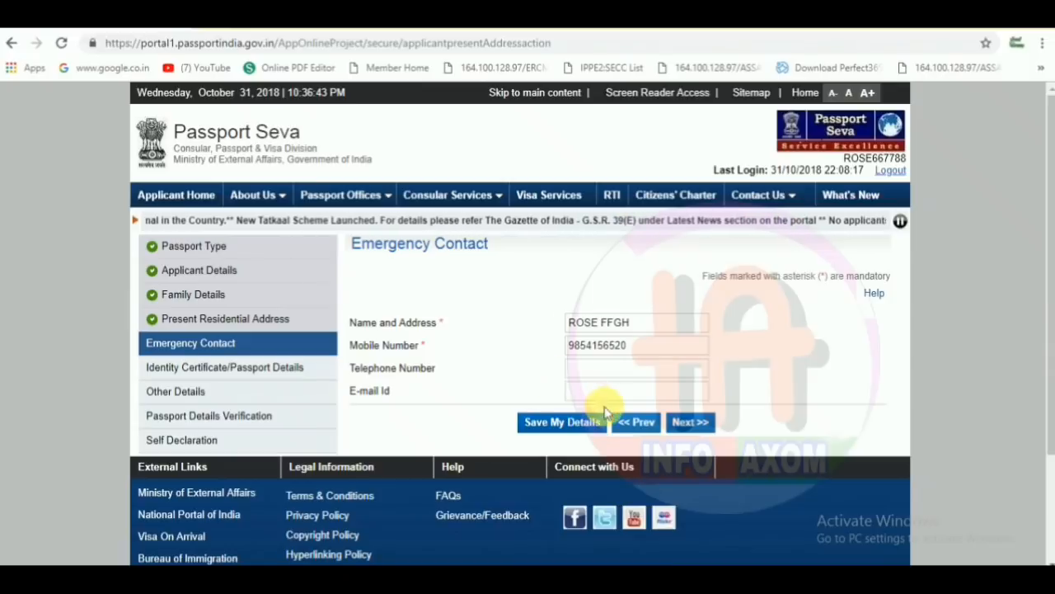
{"action": "left_click", "coordinate": [573, 421]}
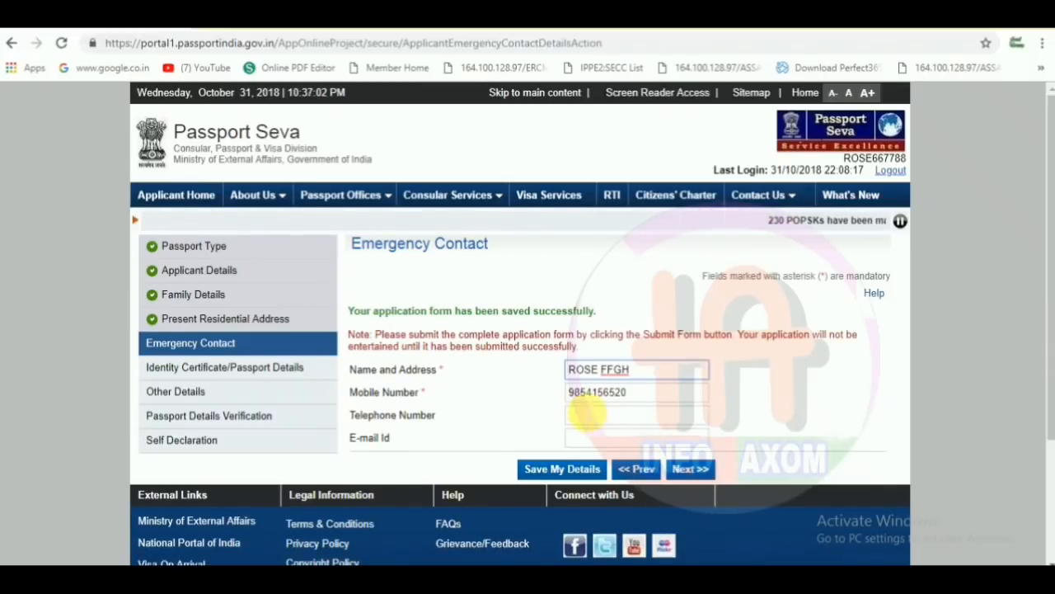
- Select 'Details Not Available / Never Held Diplomatic/Official Passport' and continue to Other Details
{"action": "left_click", "coordinate": [685, 469]}
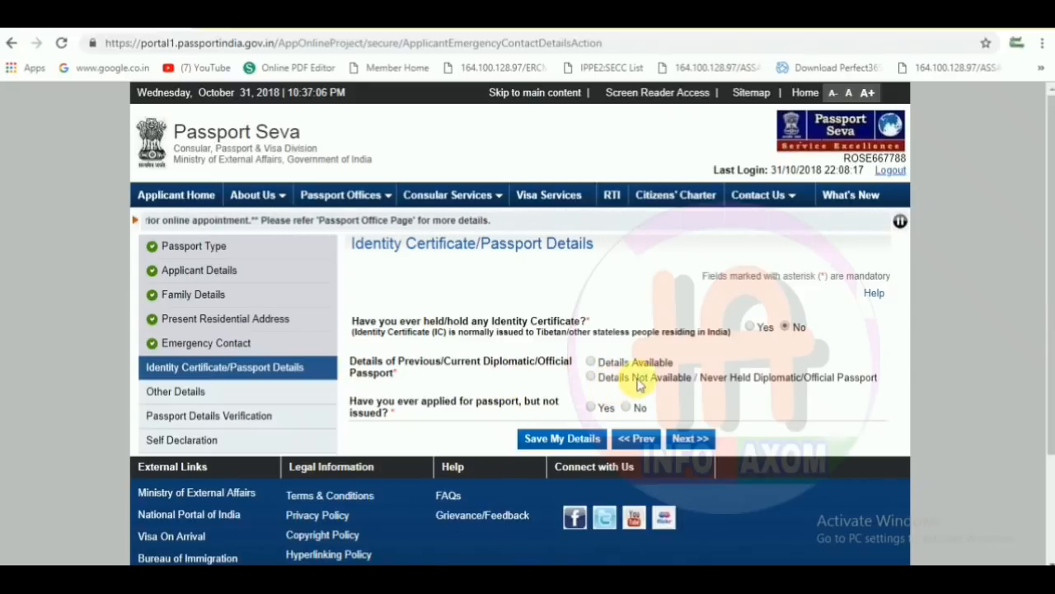
{"action": "left_click", "coordinate": [590, 377]}
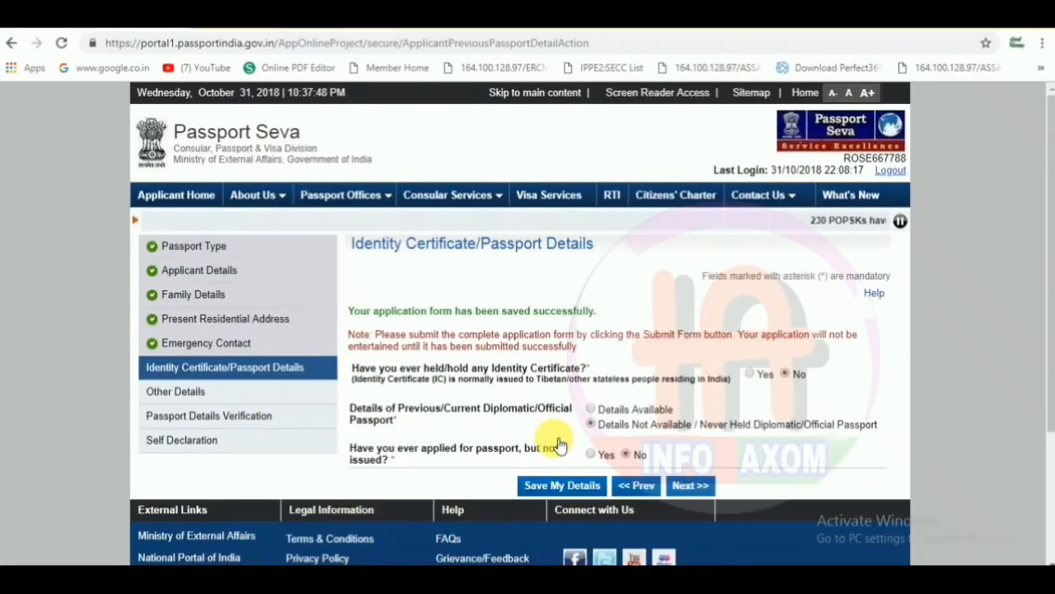
{"action": "left_click", "coordinate": [688, 485]}
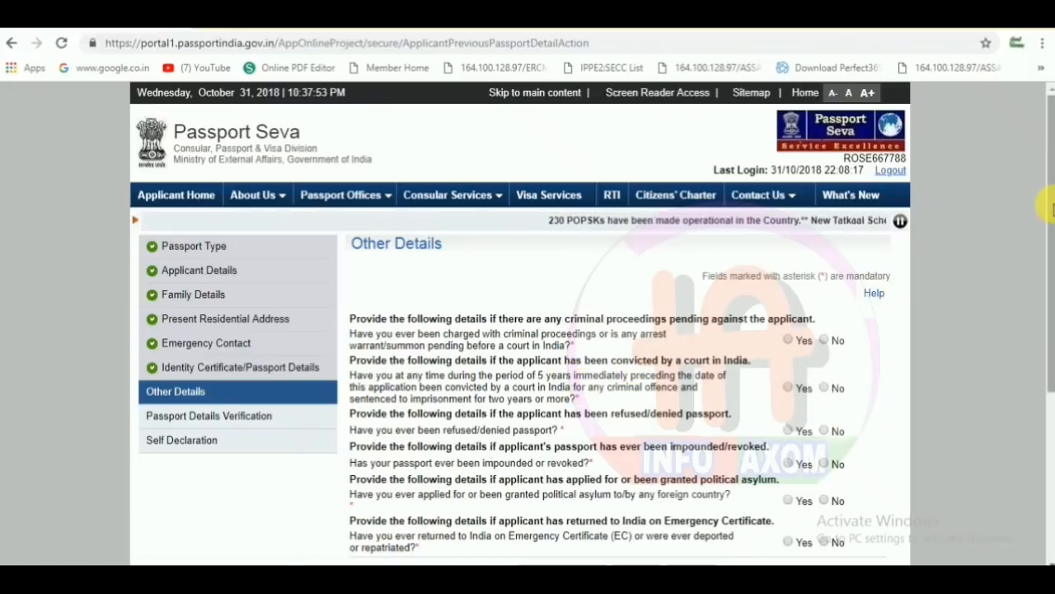
- Answer No to all six criminal, refusal, impoundment, asylum and Emergency Certificate questions, then save
{"action": "left_click_drag", "start_coordinate": [1047, 211], "coordinate": [1030, 266]}
{"action": "left_click", "coordinate": [824, 240]}
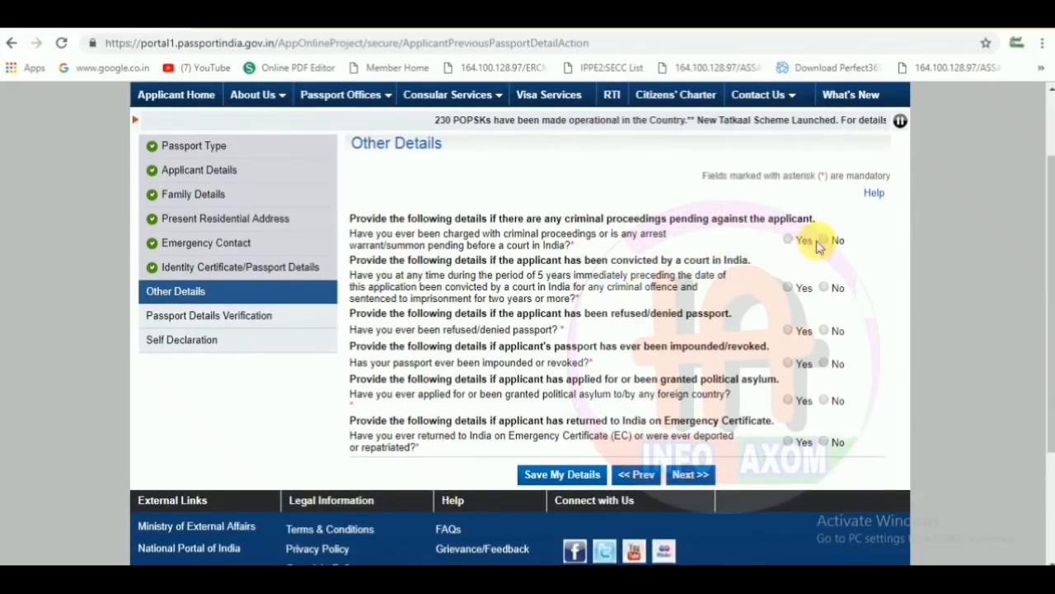
{"action": "left_click", "coordinate": [823, 287]}
{"action": "left_click", "coordinate": [823, 330]}
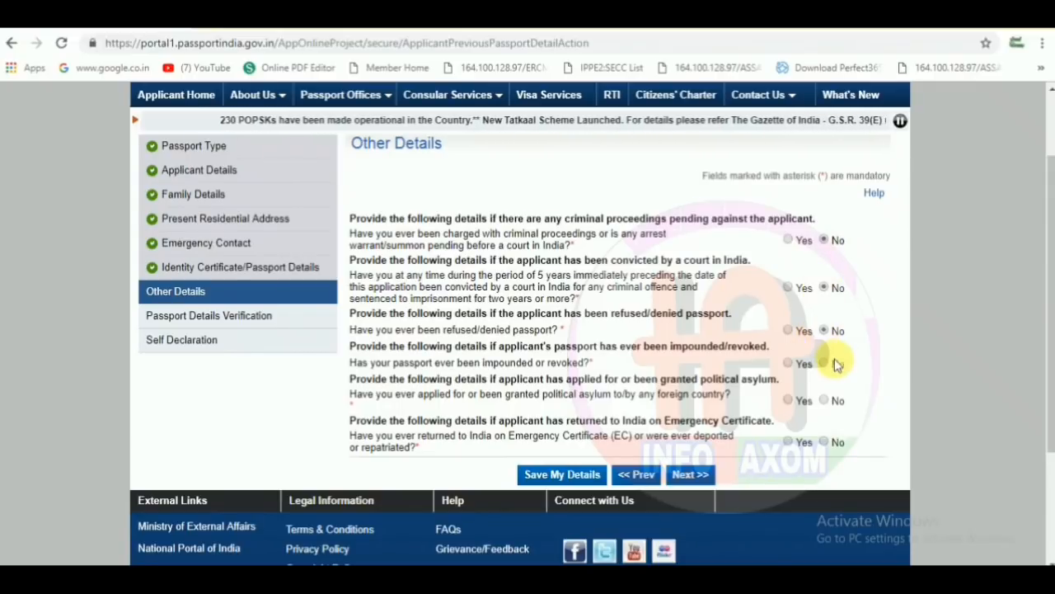
{"action": "left_click", "coordinate": [824, 363]}
{"action": "left_click", "coordinate": [823, 401]}
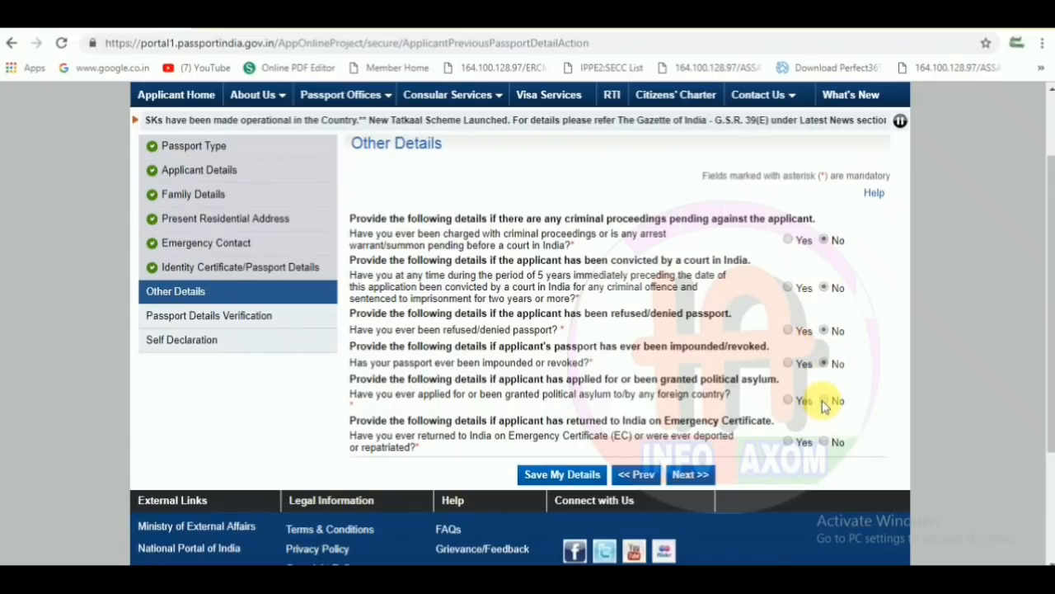
{"action": "left_click", "coordinate": [824, 442]}
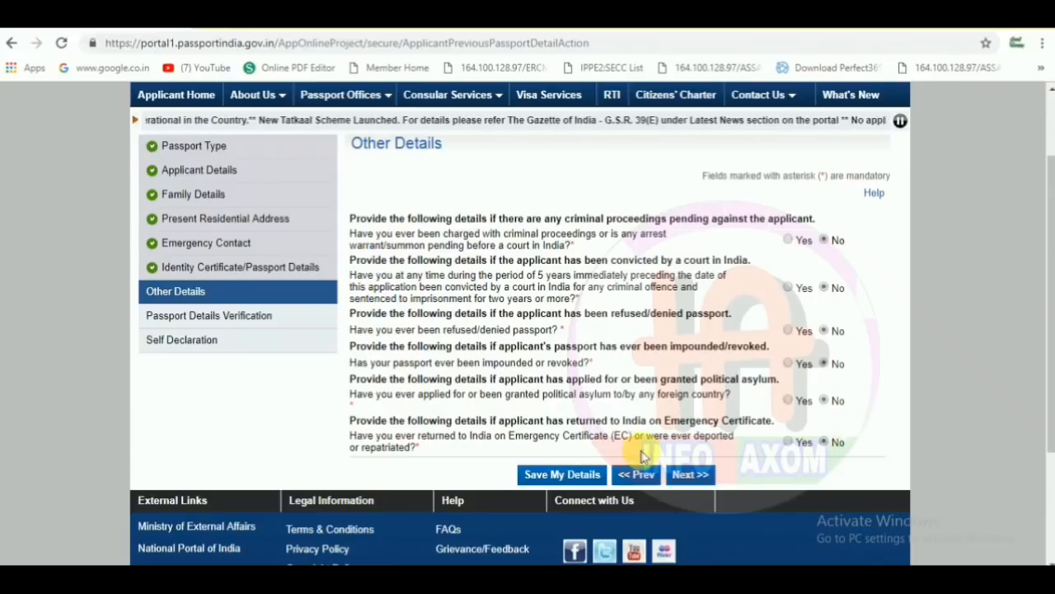
{"action": "left_click", "coordinate": [583, 474]}
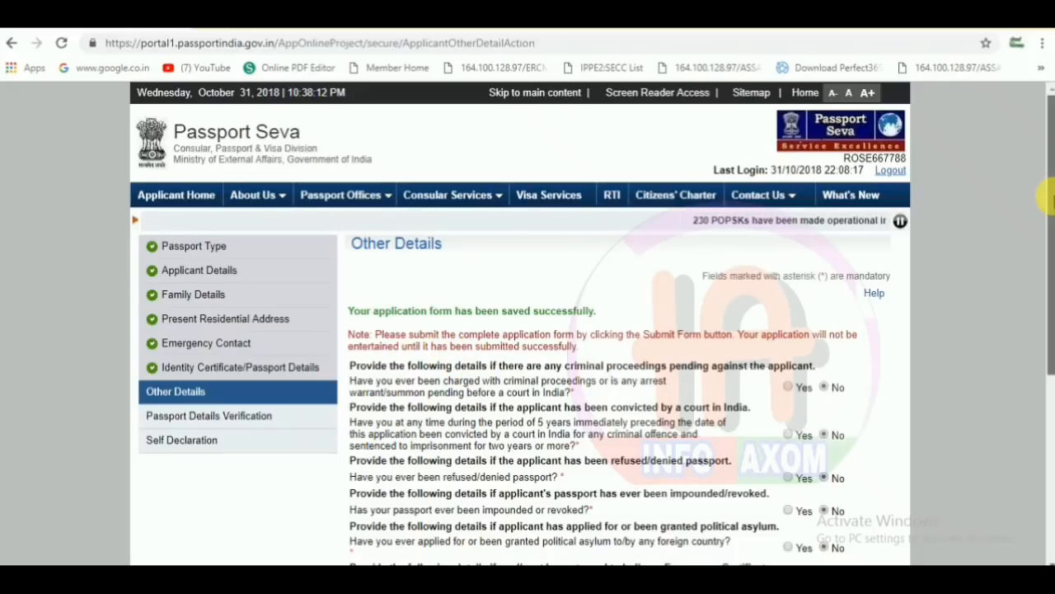
{"action": "left_click_drag", "start_coordinate": [1045, 195], "coordinate": [1044, 363]}
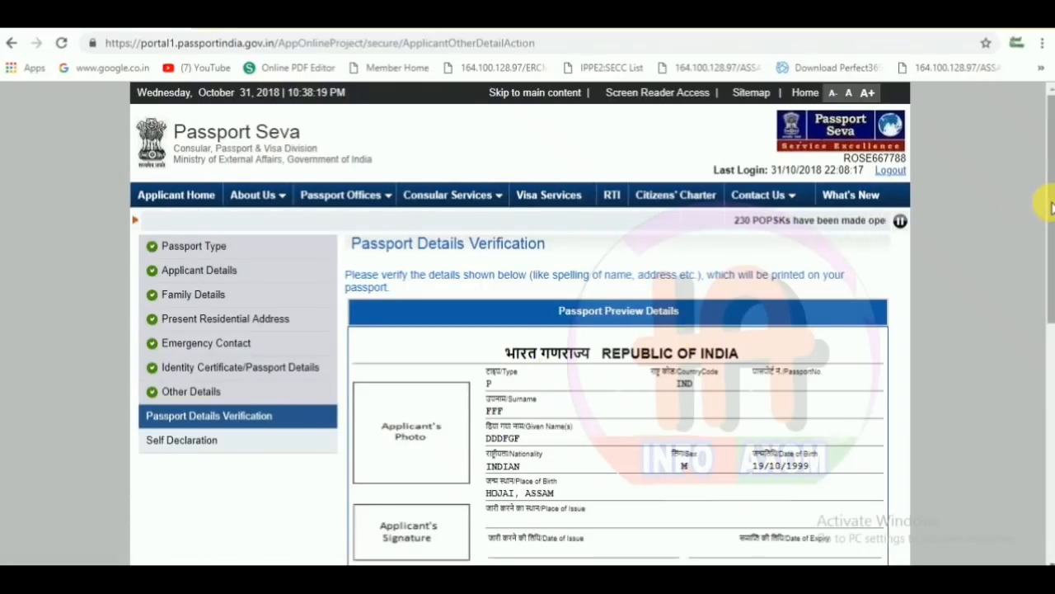
- Scroll through the Passport Preview Details to review the entered information
{"action": "scroll", "coordinate": [1039, 264], "scroll_direction": "down", "scroll_amount": 3}
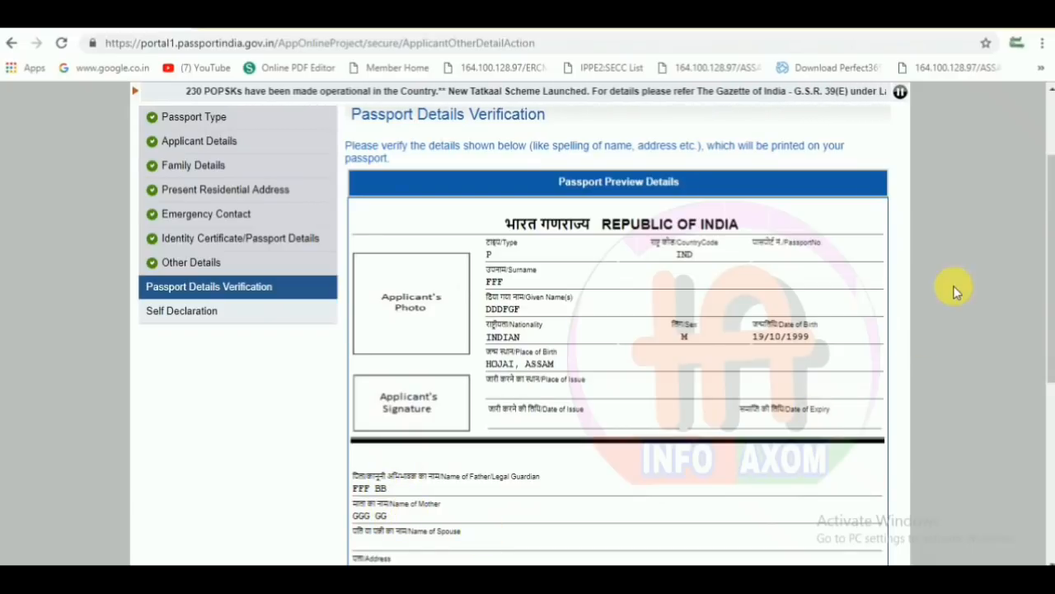
{"action": "left_click_drag", "start_coordinate": [1043, 231], "coordinate": [1051, 307]}
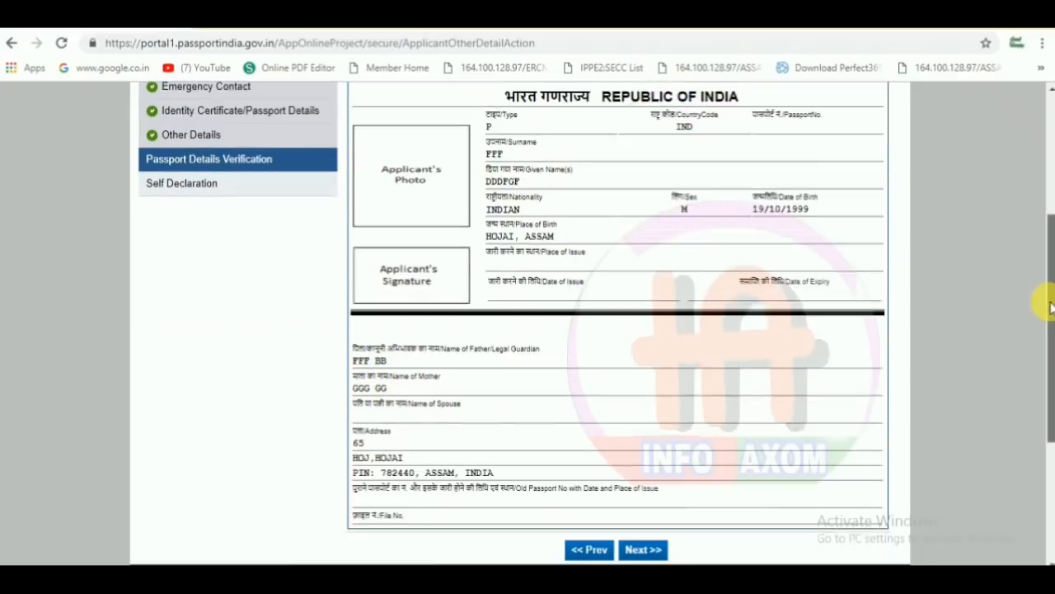
{"action": "scroll", "coordinate": [1048, 306], "scroll_direction": "down", "scroll_amount": 1}
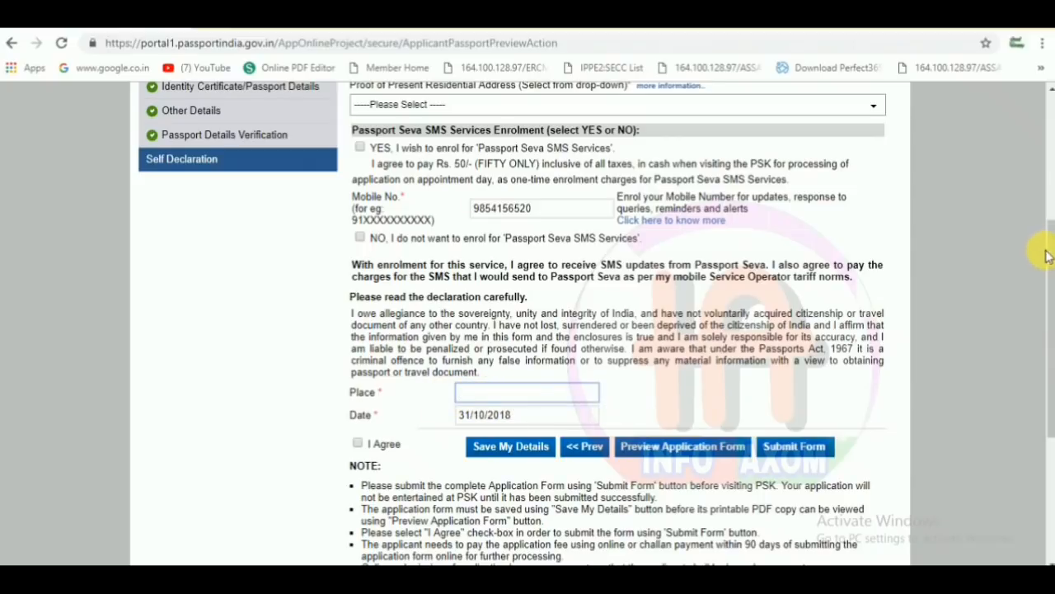
- Choose Aadhaar Card/E-Aadhaar as proof of birth and proof of present address
{"action": "left_click_drag", "start_coordinate": [1050, 254], "coordinate": [1050, 149]}
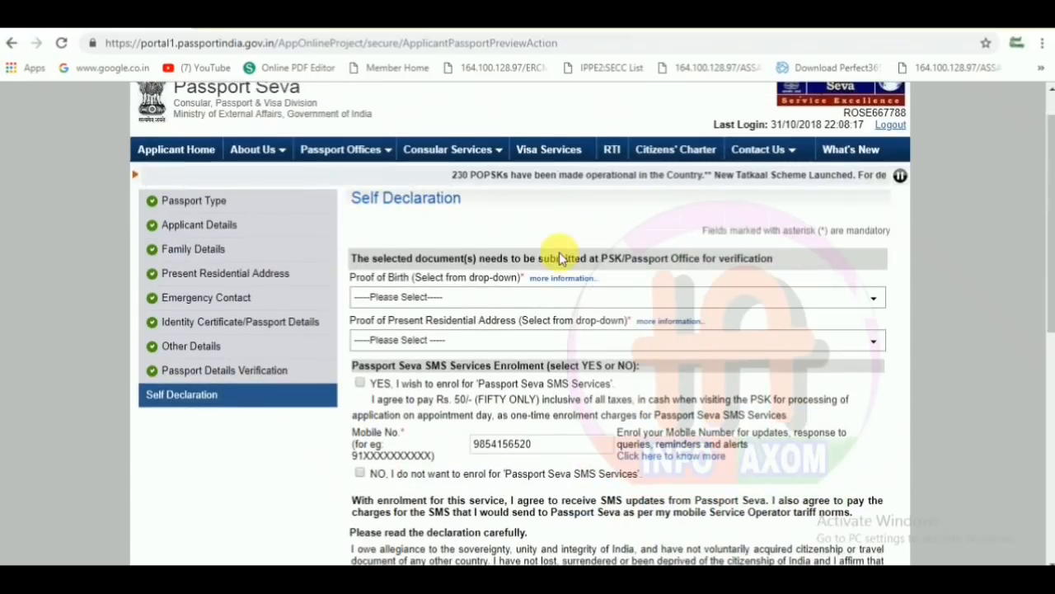
{"action": "left_click", "coordinate": [422, 302]}
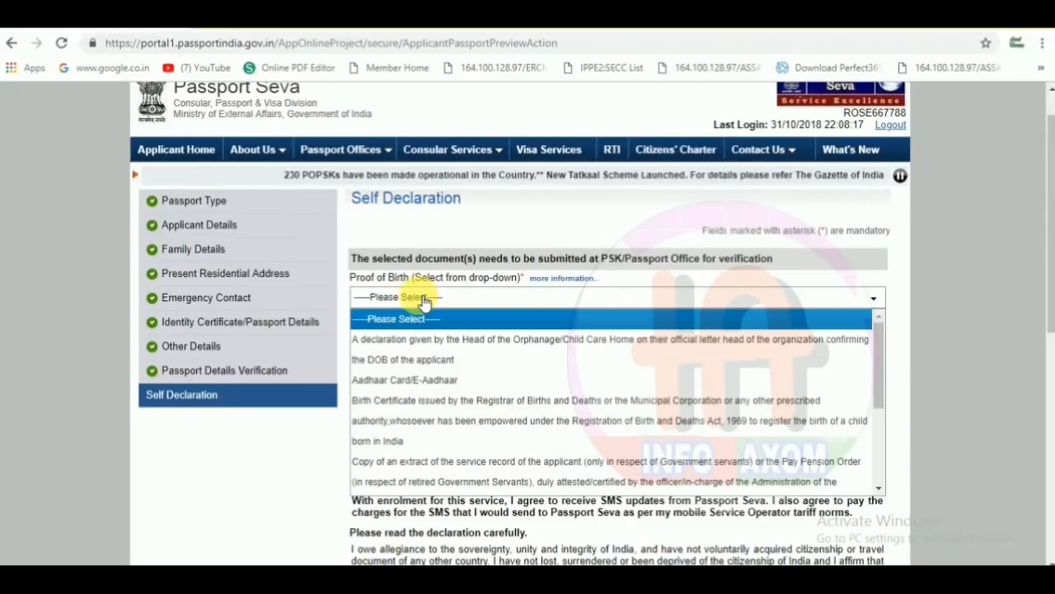
{"action": "left_click", "coordinate": [409, 381]}
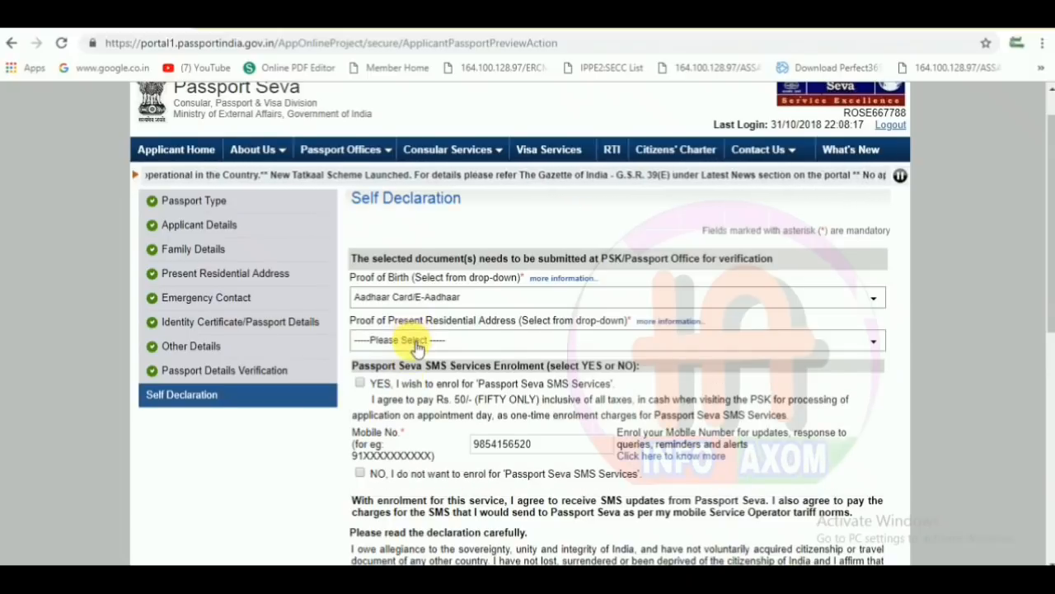
{"action": "left_click", "coordinate": [416, 341]}
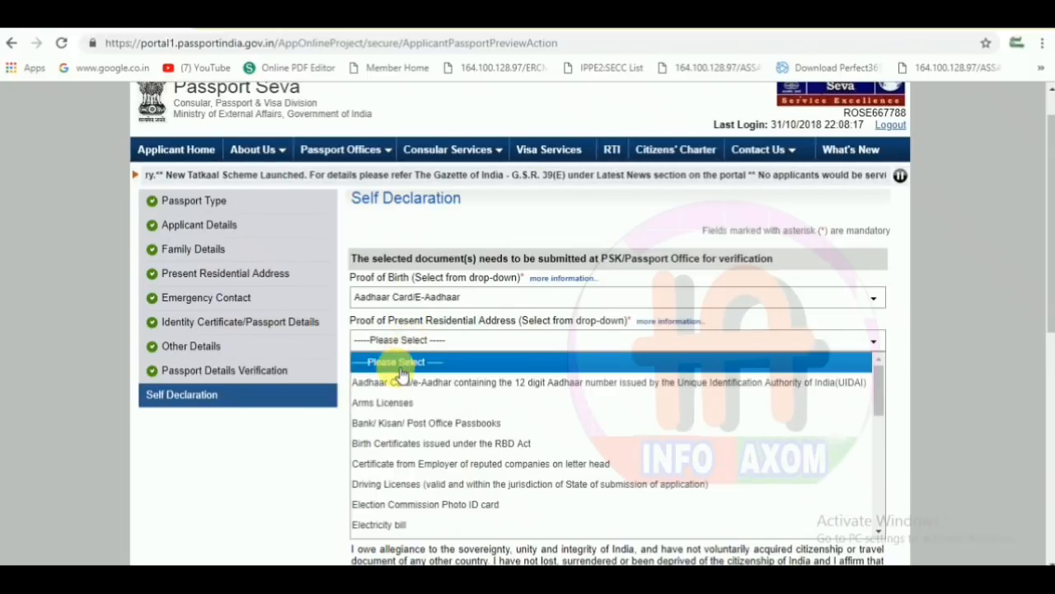
{"action": "left_click", "coordinate": [400, 382]}
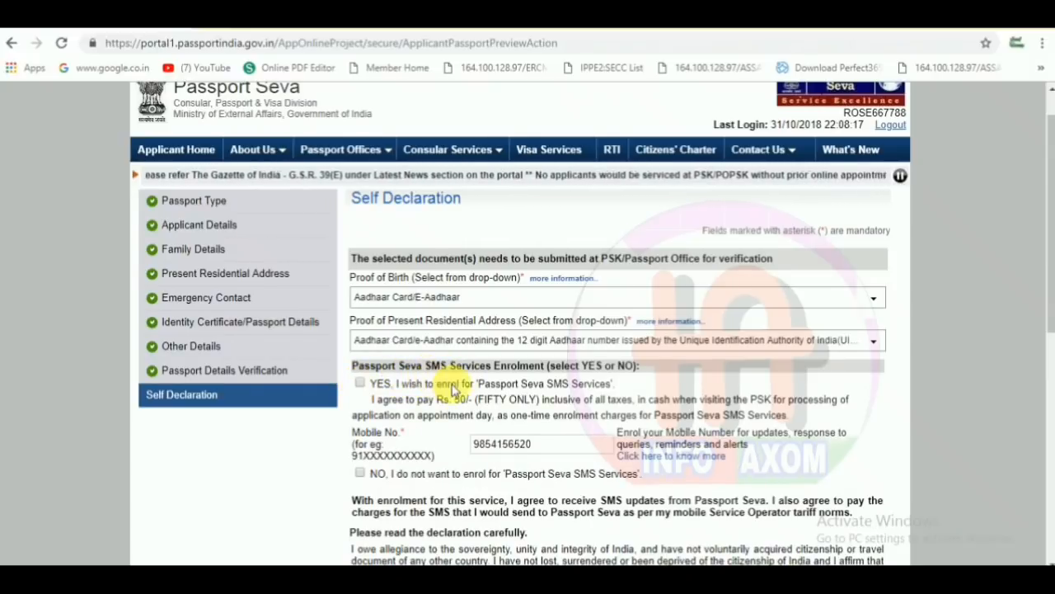
- Opt into SMS services, enter HOJAI as place, agree to the declaration, and save
{"action": "left_click", "coordinate": [360, 384]}
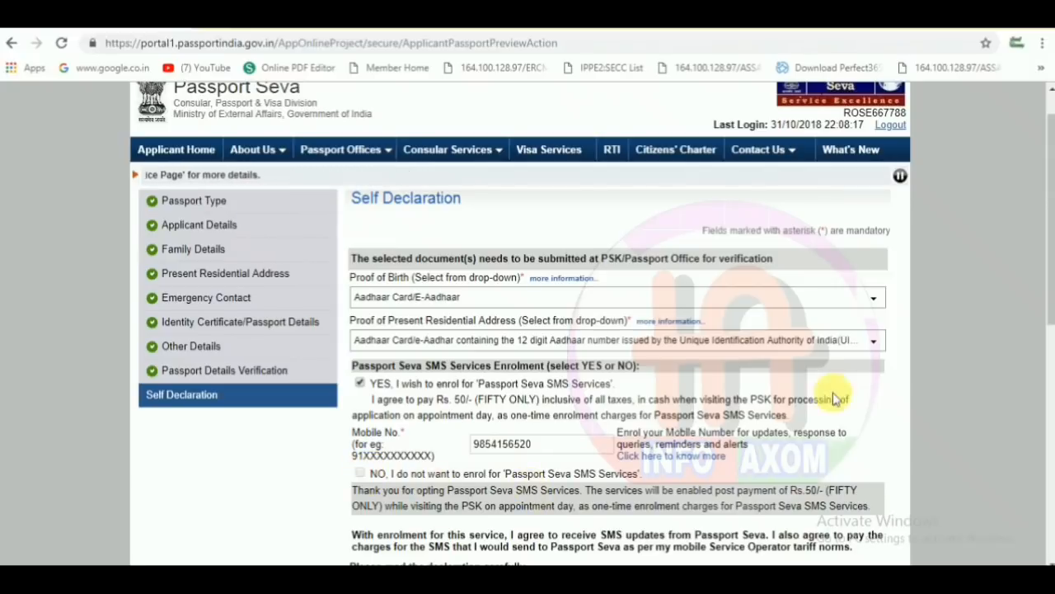
{"action": "left_click_drag", "start_coordinate": [1049, 301], "coordinate": [1036, 392]}
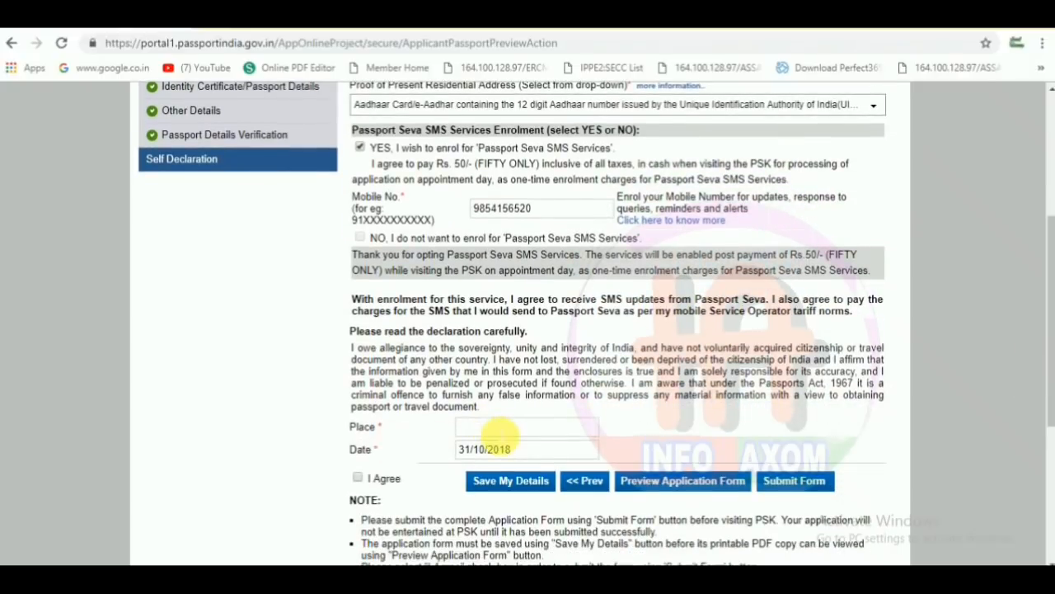
{"action": "left_click", "coordinate": [498, 428]}
{"action": "type", "text": "HOJ"}
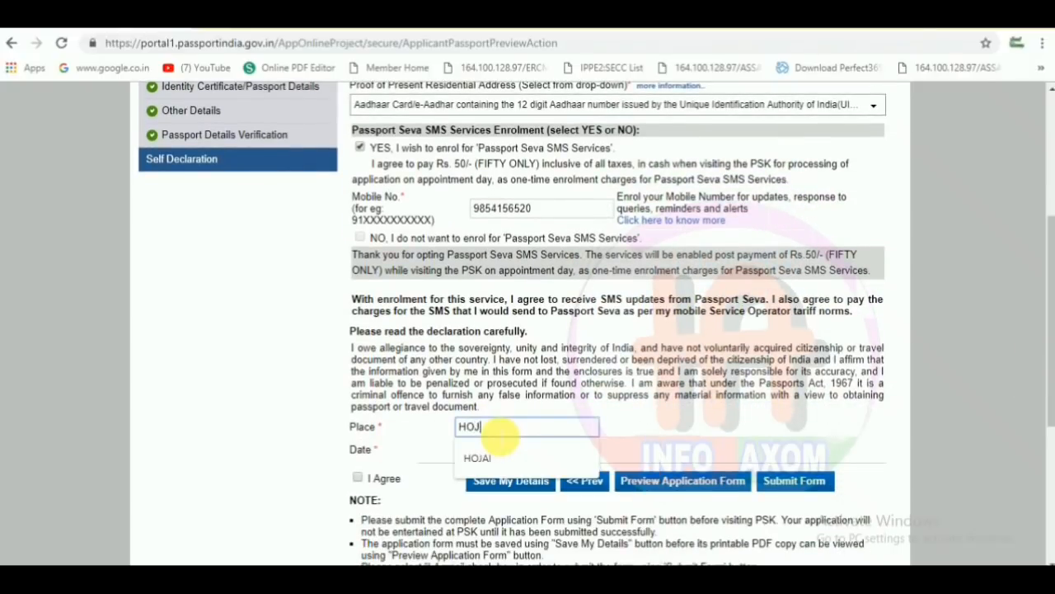
{"action": "type", "text": "AI"}
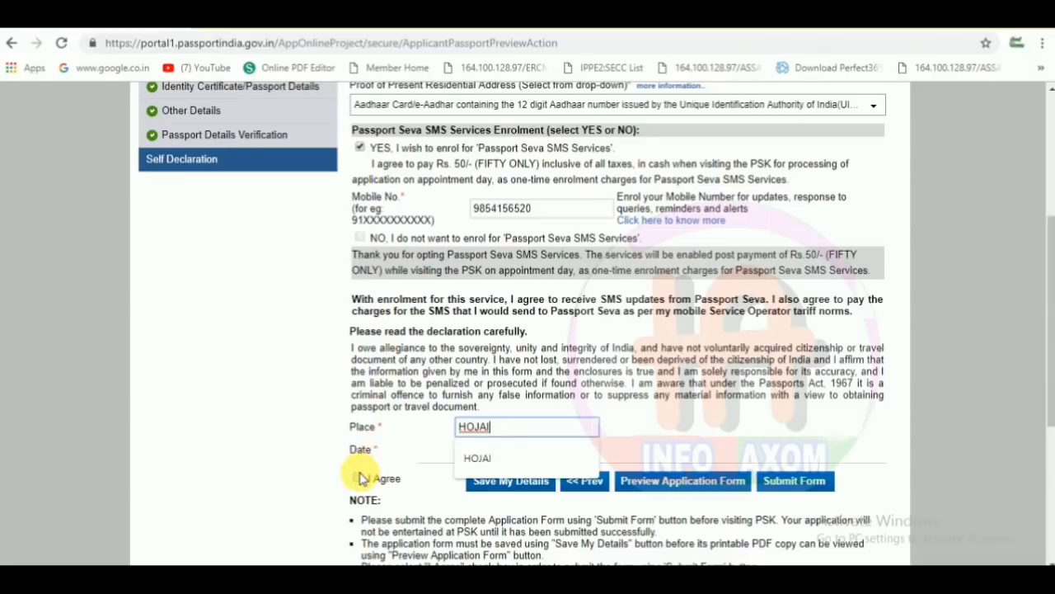
{"action": "left_click", "coordinate": [359, 478]}
{"action": "left_click", "coordinate": [483, 487]}
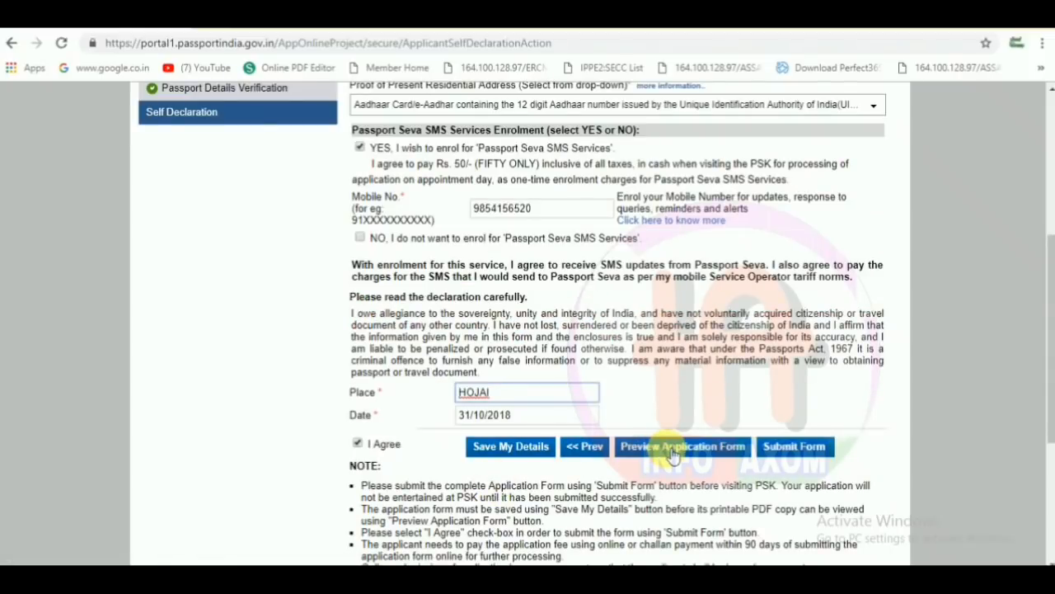
- Preview the complete application form, close the preview, and submit the form
{"action": "left_click", "coordinate": [696, 460]}
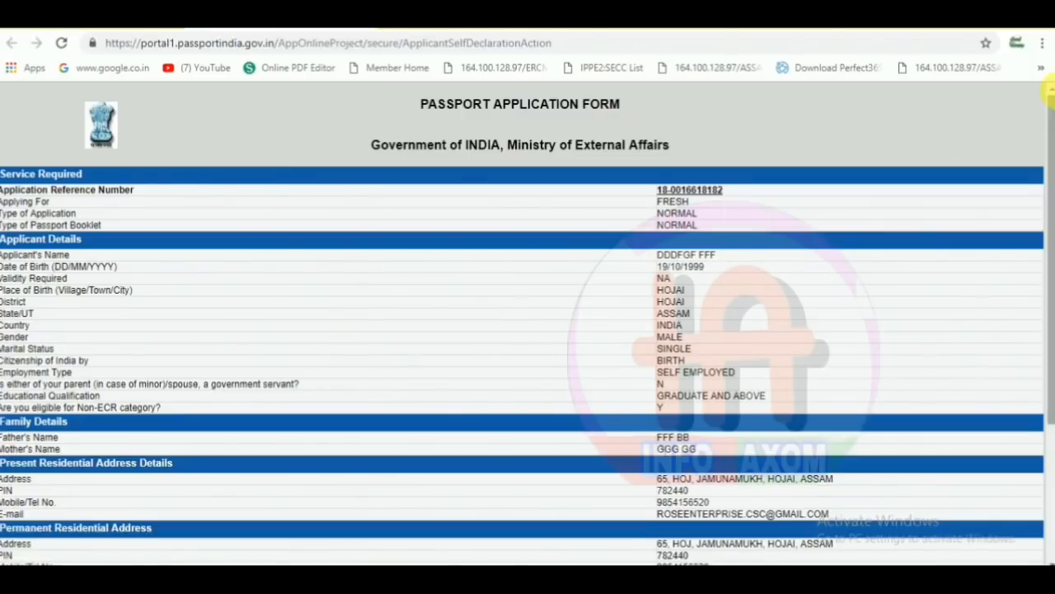
{"action": "left_click_drag", "start_coordinate": [1048, 124], "coordinate": [1025, 326]}
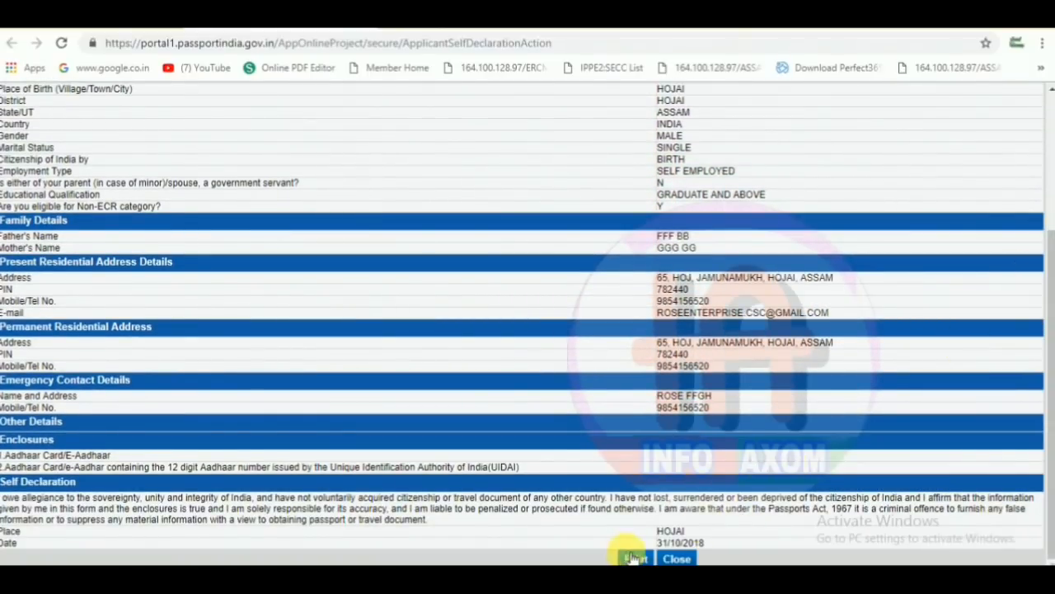
{"action": "left_click", "coordinate": [676, 559]}
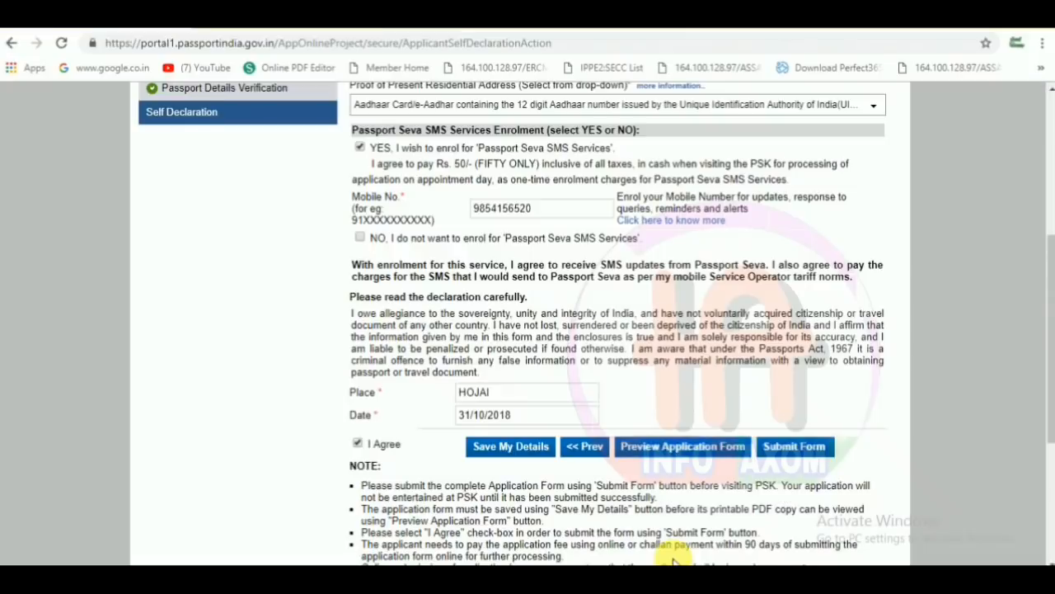
{"action": "left_click", "coordinate": [794, 446]}
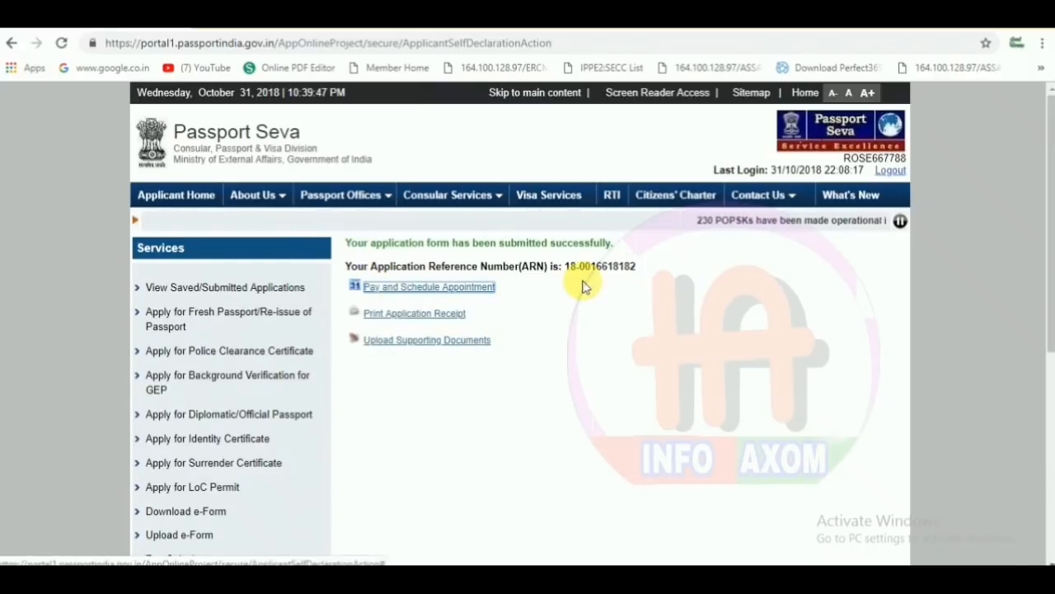
- Start Pay and Schedule Appointment, select Online Payment as the fee mode, and continue
{"action": "left_click", "coordinate": [434, 298]}
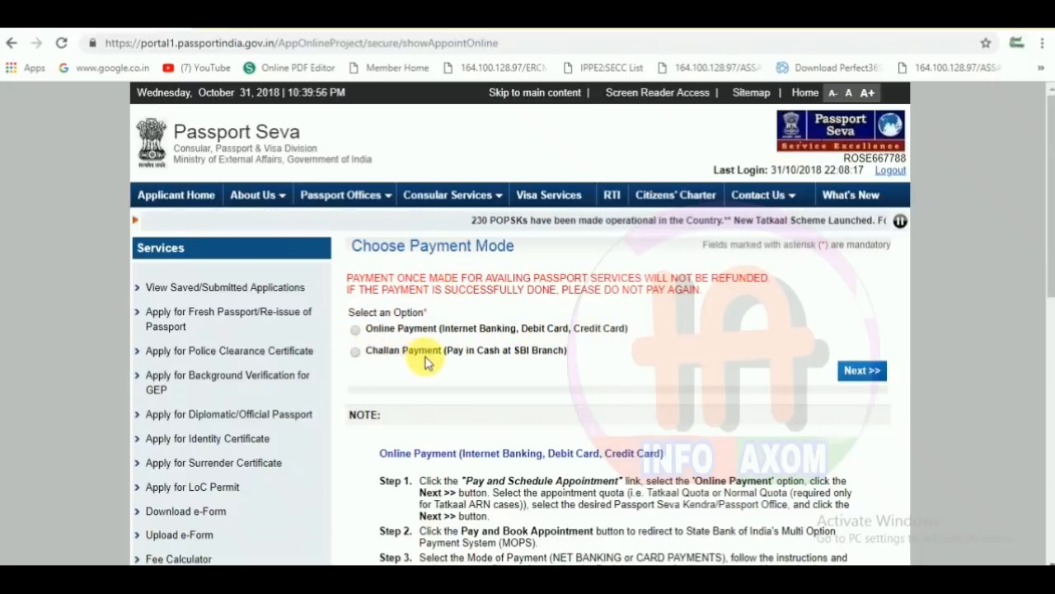
{"action": "left_click", "coordinate": [357, 330]}
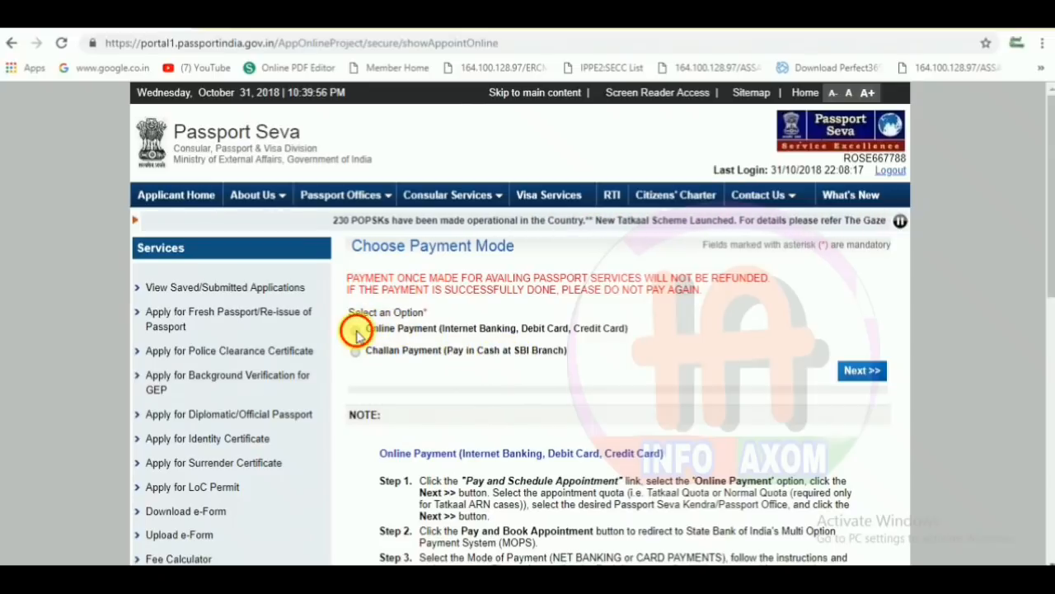
{"action": "left_click", "coordinate": [851, 373]}
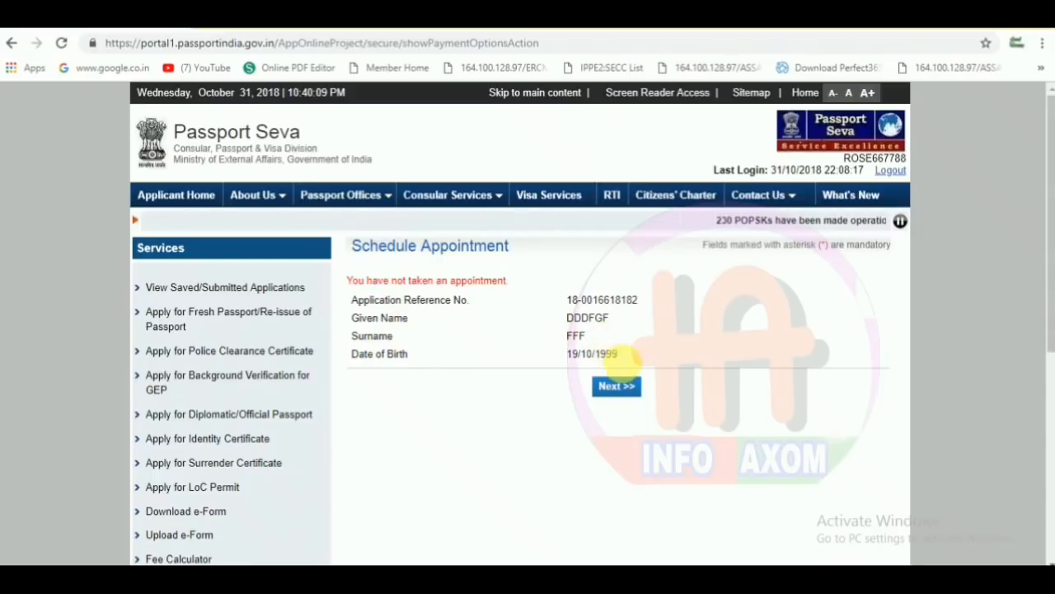
- Check appointment availability and select PSK Guwahati as the appointment location
{"action": "left_click", "coordinate": [618, 388]}
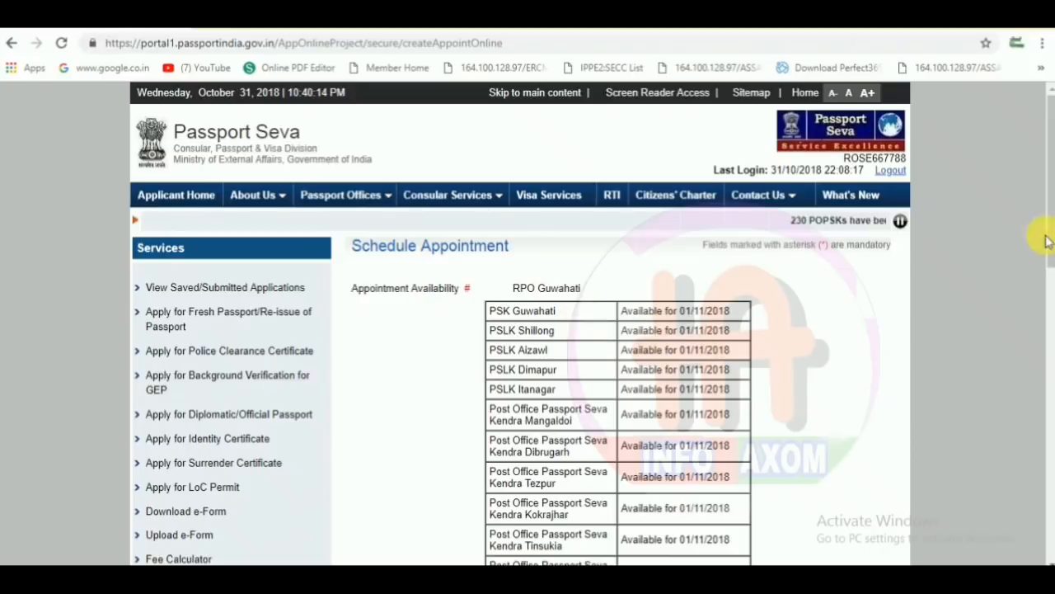
{"action": "left_click_drag", "start_coordinate": [1047, 203], "coordinate": [1046, 376]}
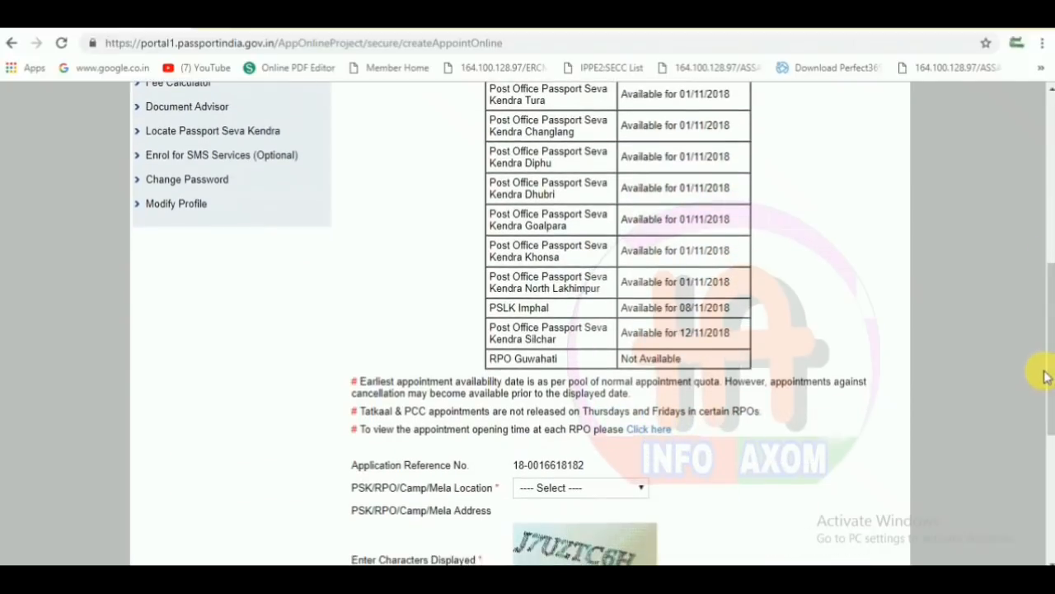
{"action": "left_click", "coordinate": [608, 490]}
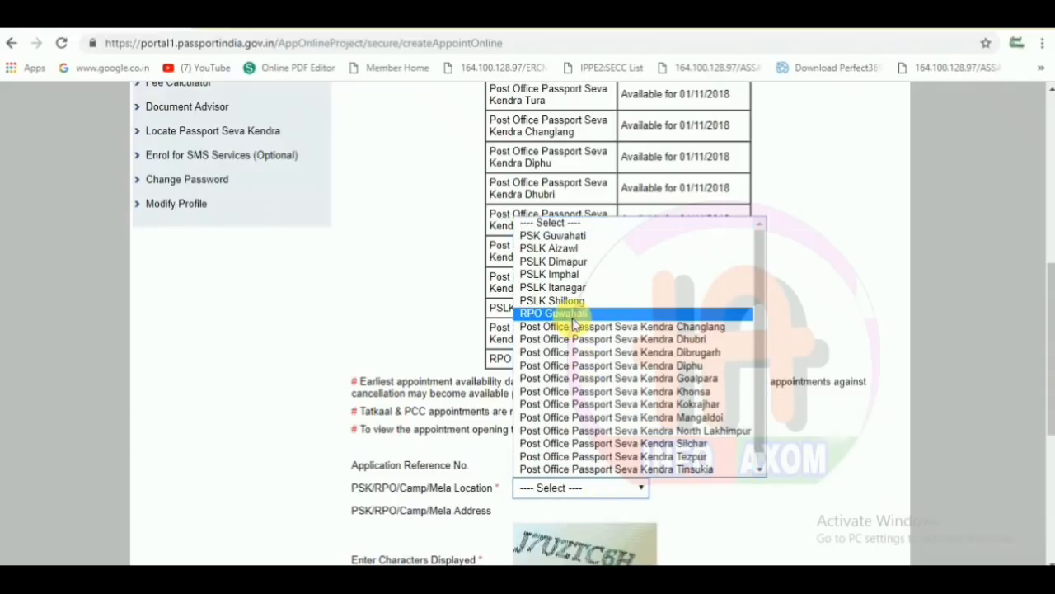
{"action": "left_click", "coordinate": [552, 236]}
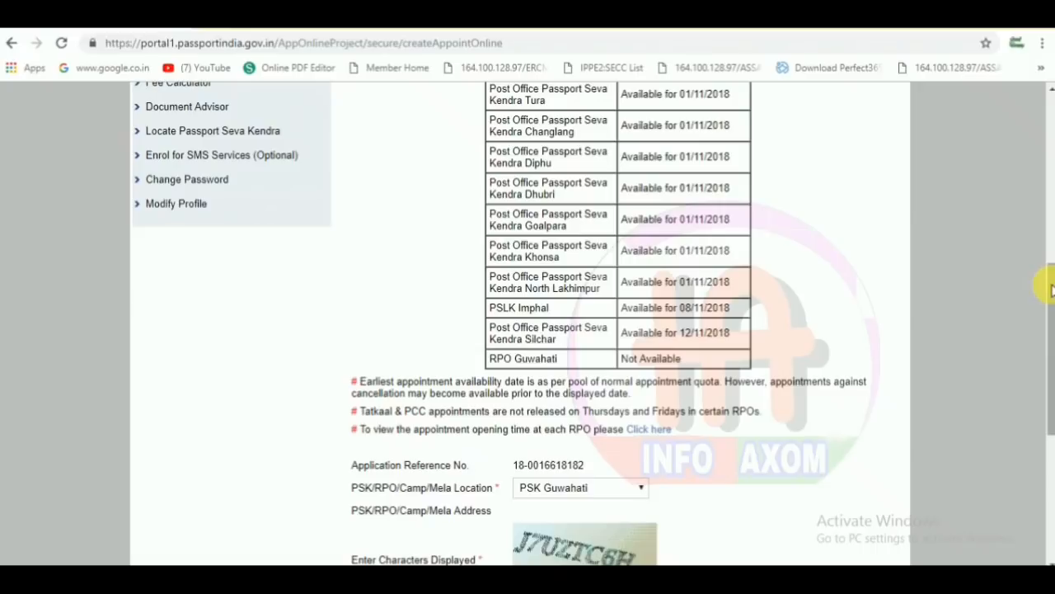
- Enter the captcha verification characters and submit to reach Pay And Book Appointment
{"action": "left_click_drag", "start_coordinate": [1049, 288], "coordinate": [1044, 337]}
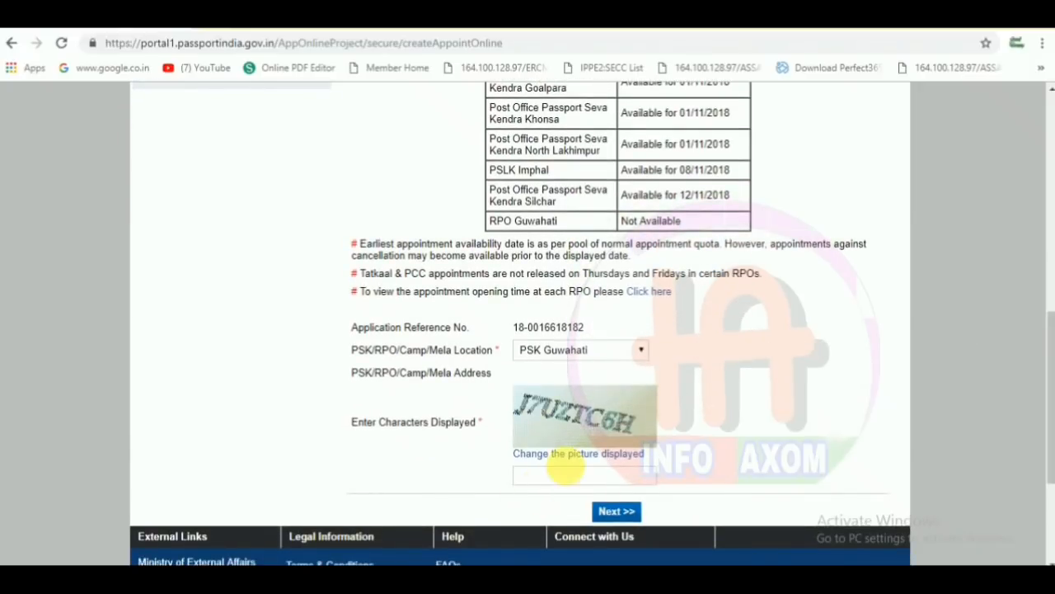
{"action": "left_click", "coordinate": [565, 477]}
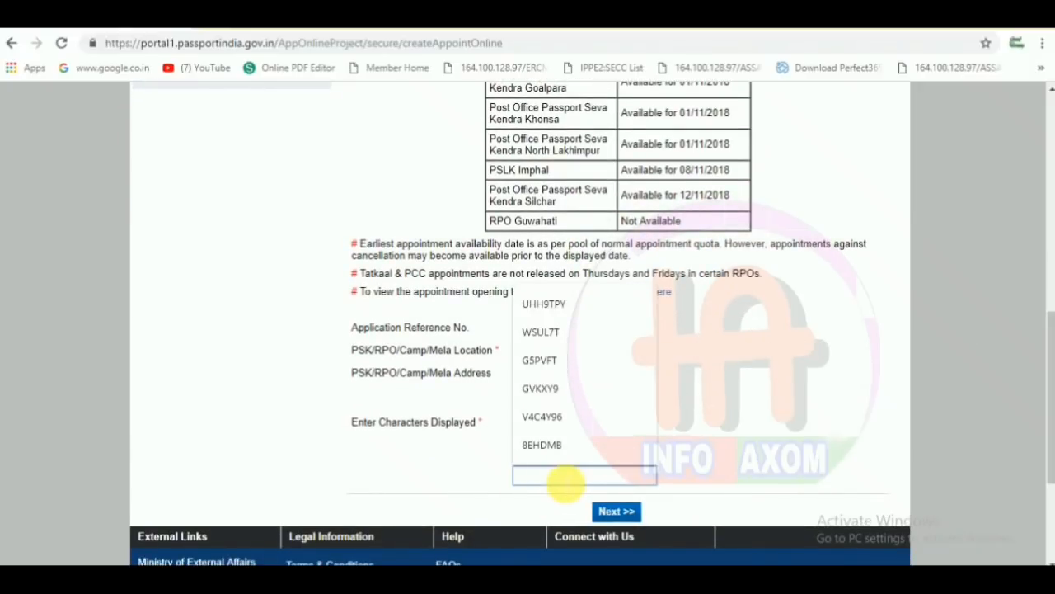
{"action": "type", "text": "J7UZTC6H"}
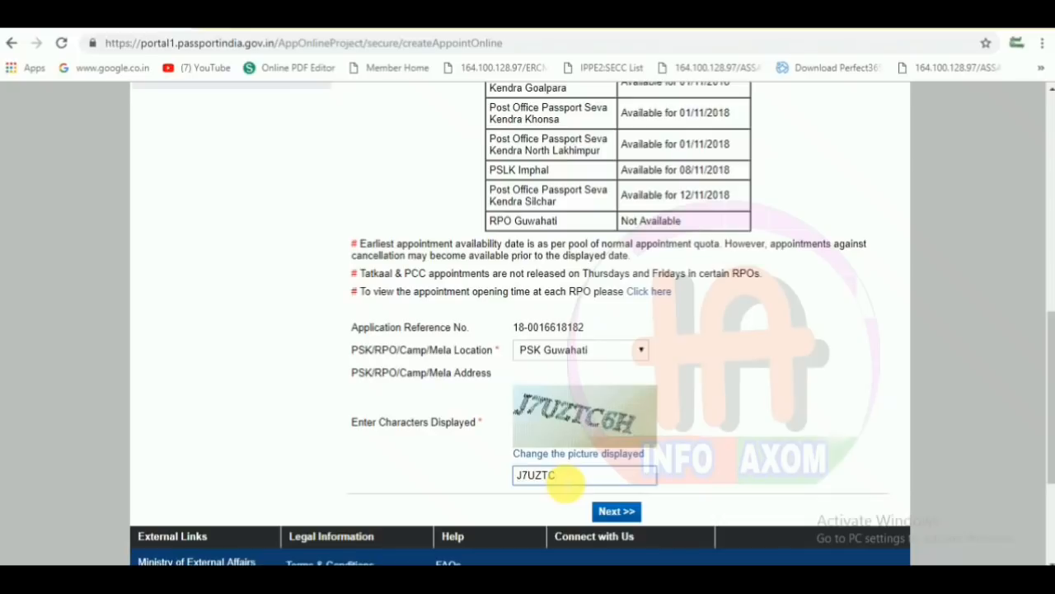
{"action": "left_click", "coordinate": [617, 512]}
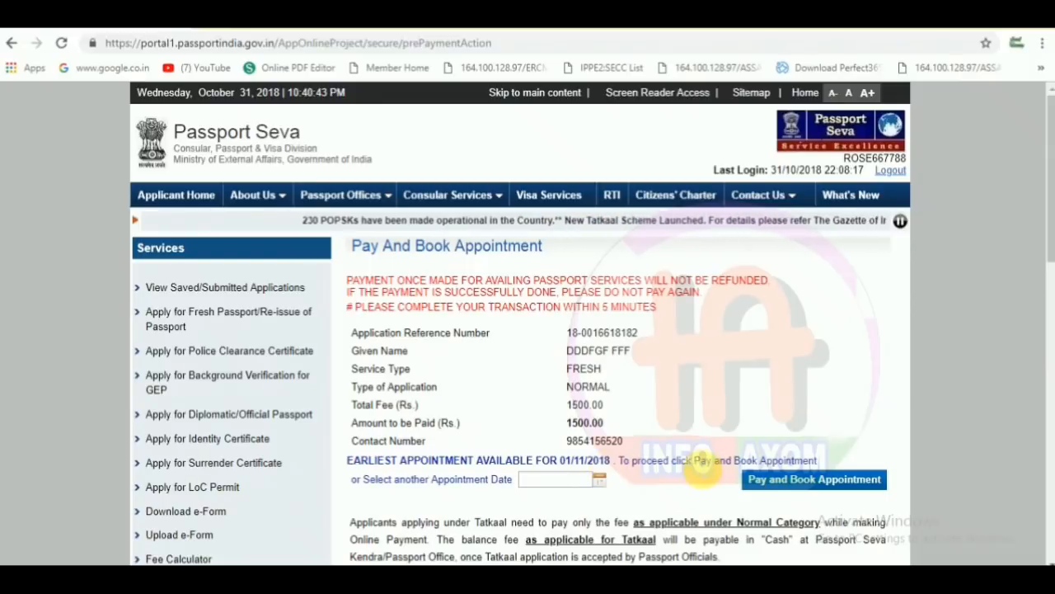
- Pick 08/11/2018 as the appointment date and choose Pay and Book Appointment
{"action": "left_click", "coordinate": [599, 480]}
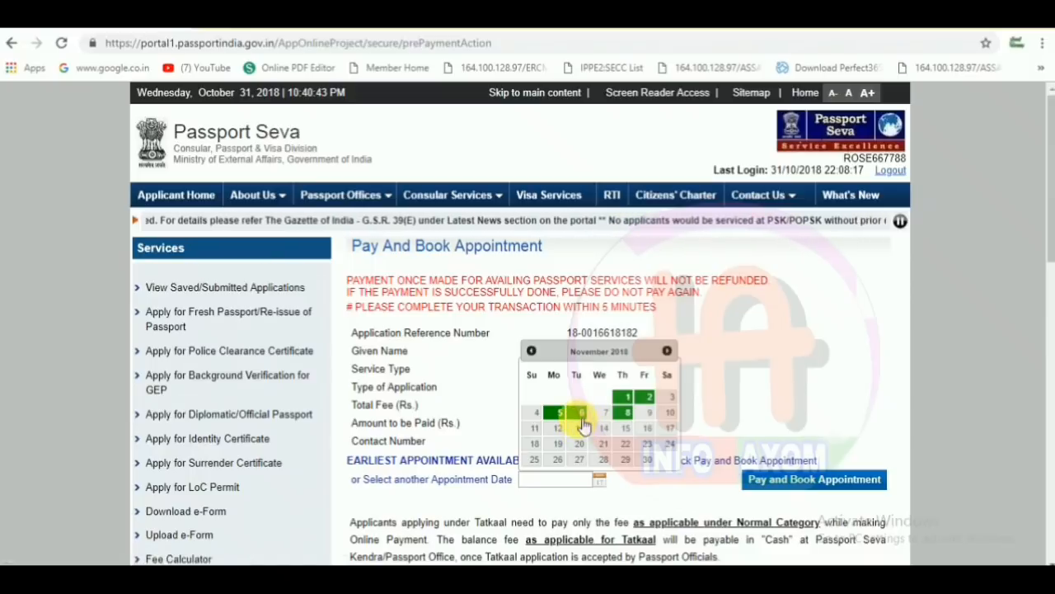
{"action": "left_click", "coordinate": [628, 415]}
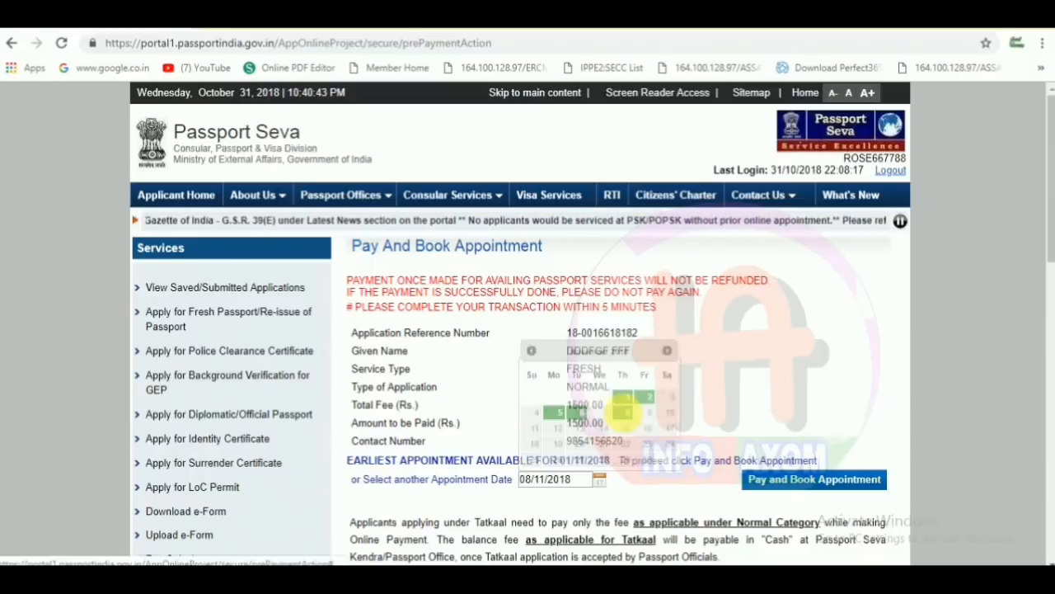
{"action": "left_click", "coordinate": [782, 485]}
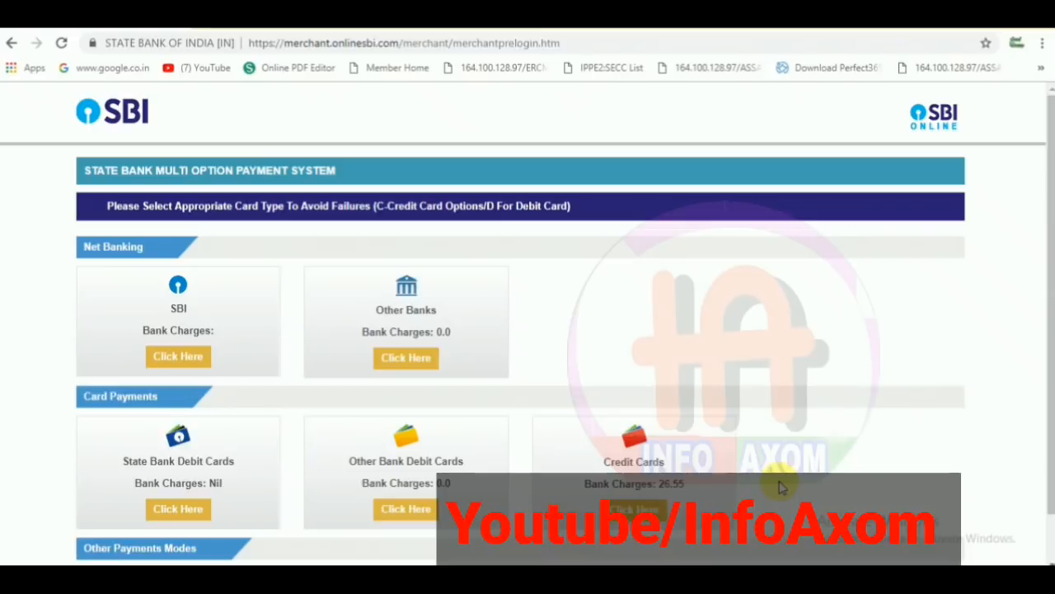
- Choose SBI Net Banking, then select the empty Username and Password fields on the login form
{"action": "left_click", "coordinate": [183, 358]}
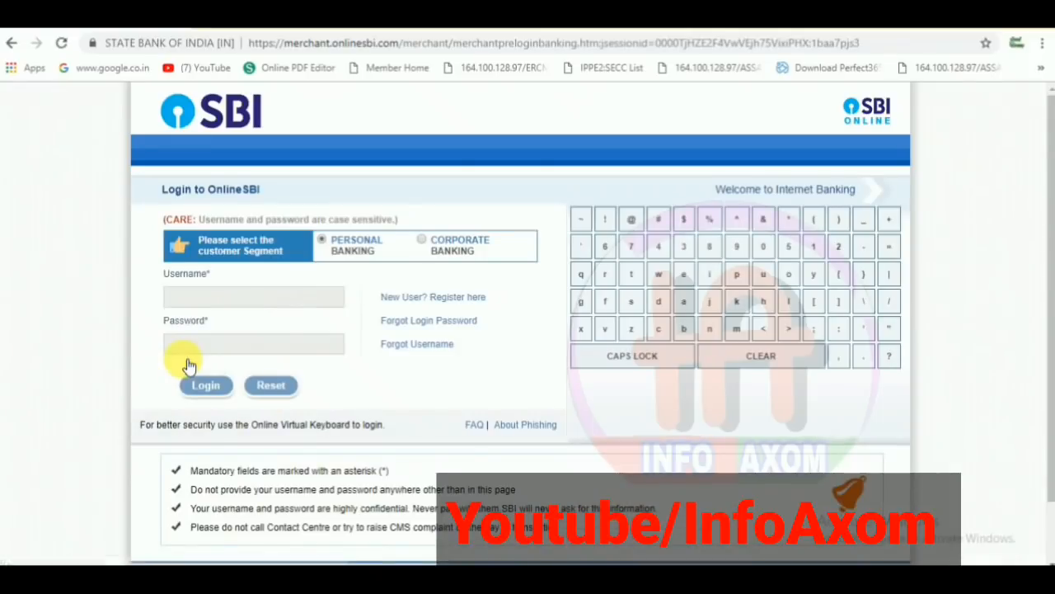
{"action": "left_click", "coordinate": [254, 299]}
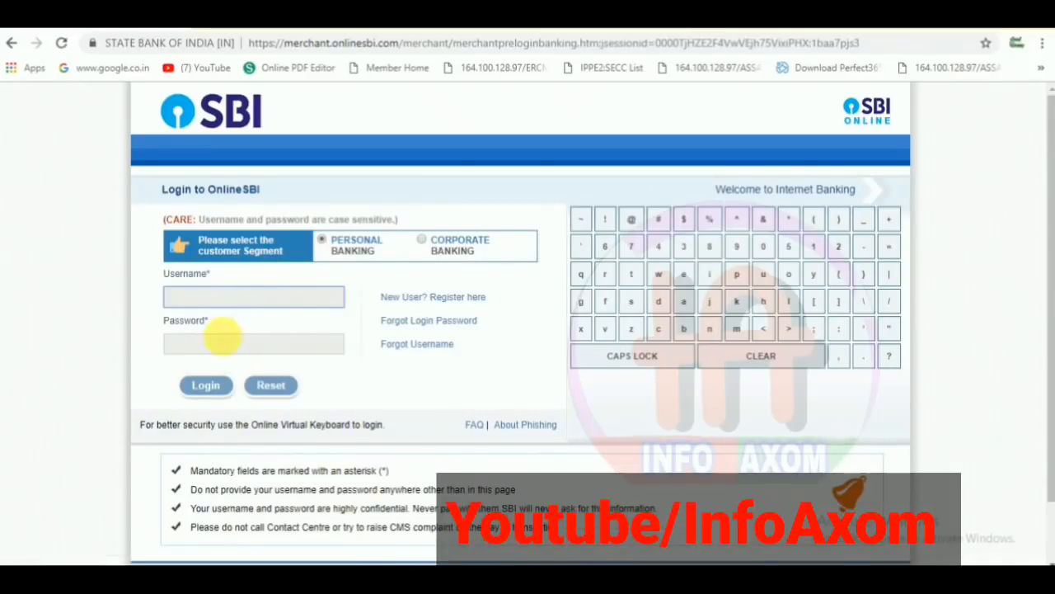
{"action": "left_click", "coordinate": [224, 346]}
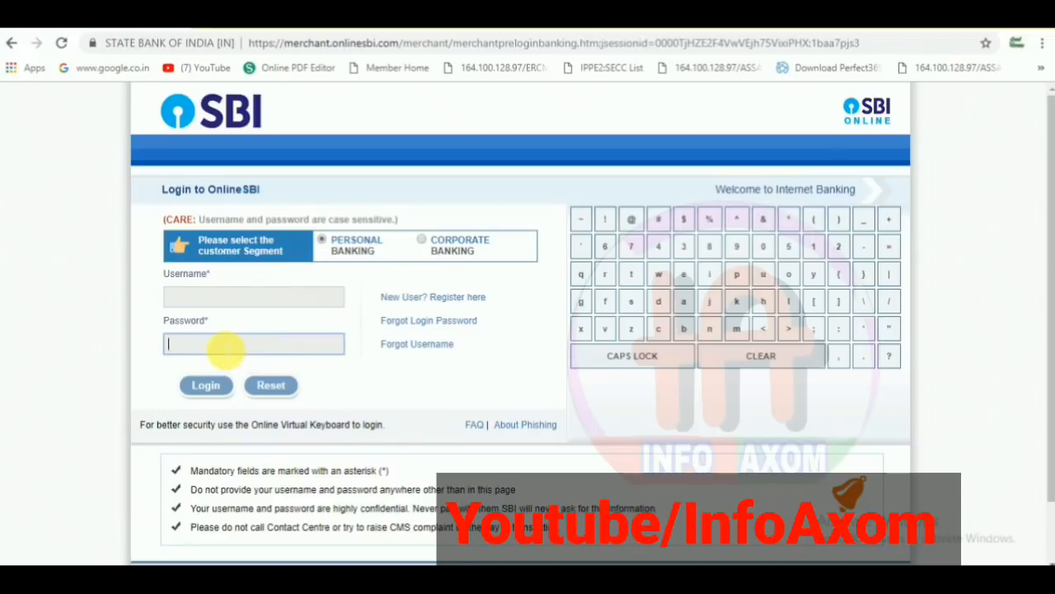